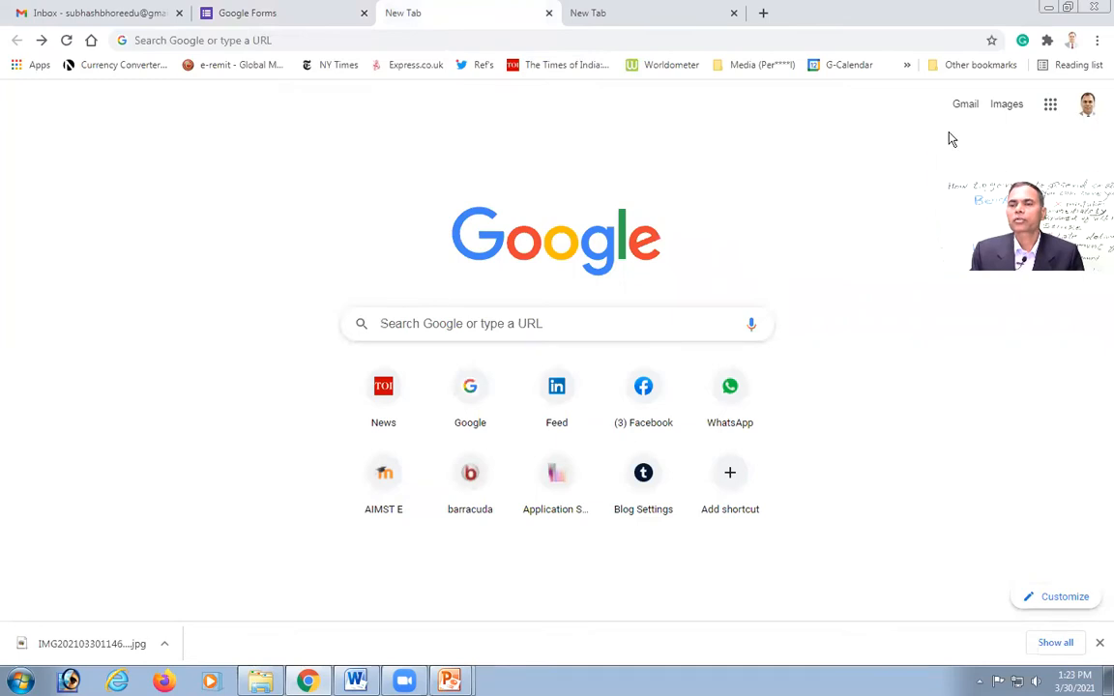
# Step: Go to Google Drive's My Drive through the Google apps grid
pyautogui.click(1052, 106)
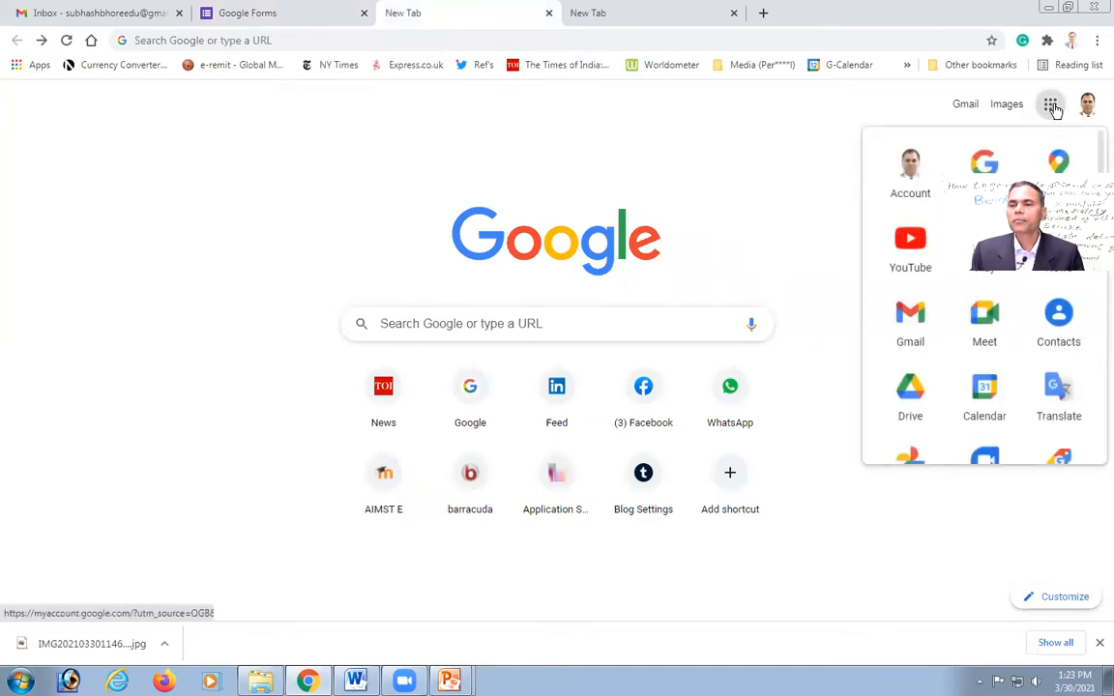
pyautogui.click(910, 391)
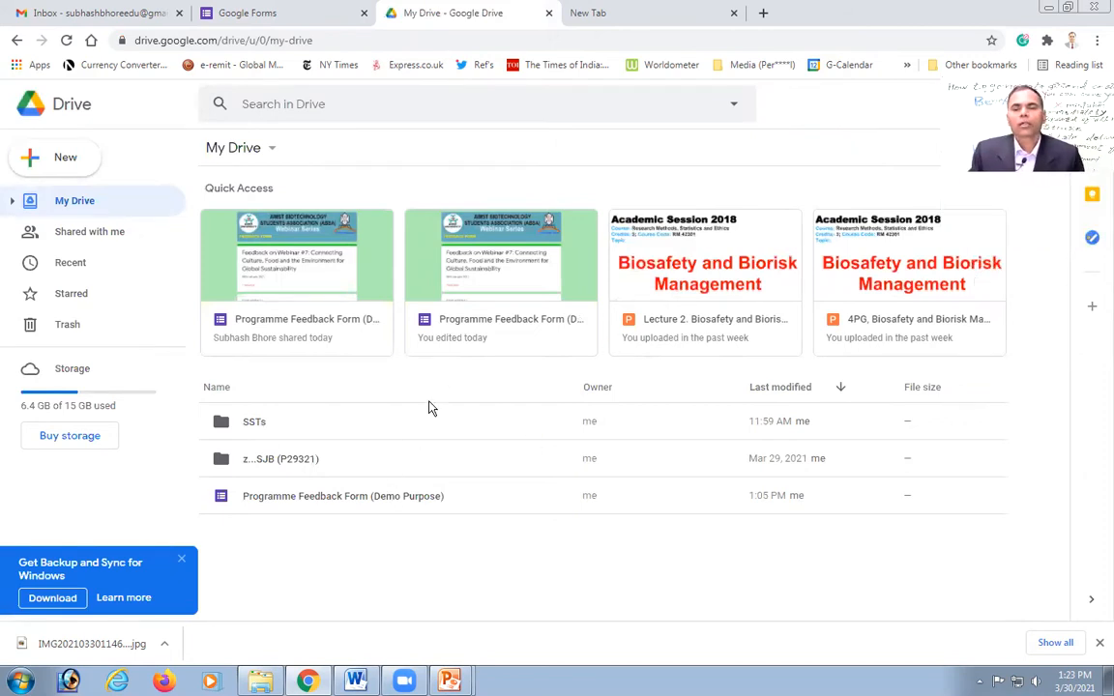
# Step: Open the Programme Feedback Form (Demo Purpose) for editing and review its email settings without changing them
pyautogui.click(500, 282)
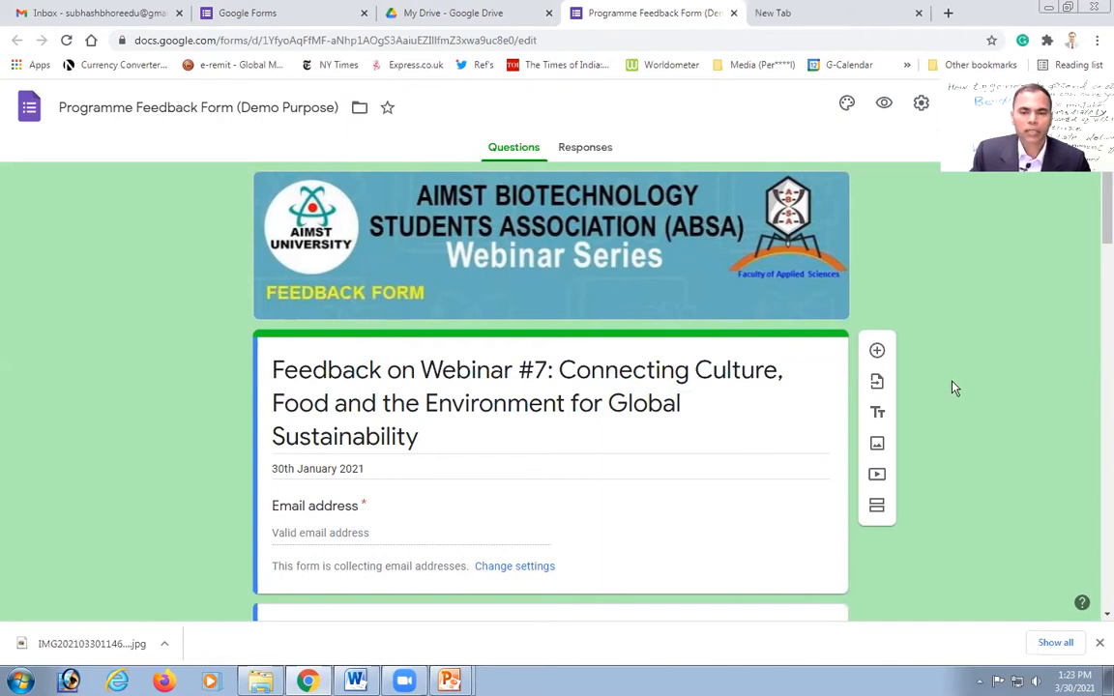
pyautogui.scroll(-1, 581, 436)
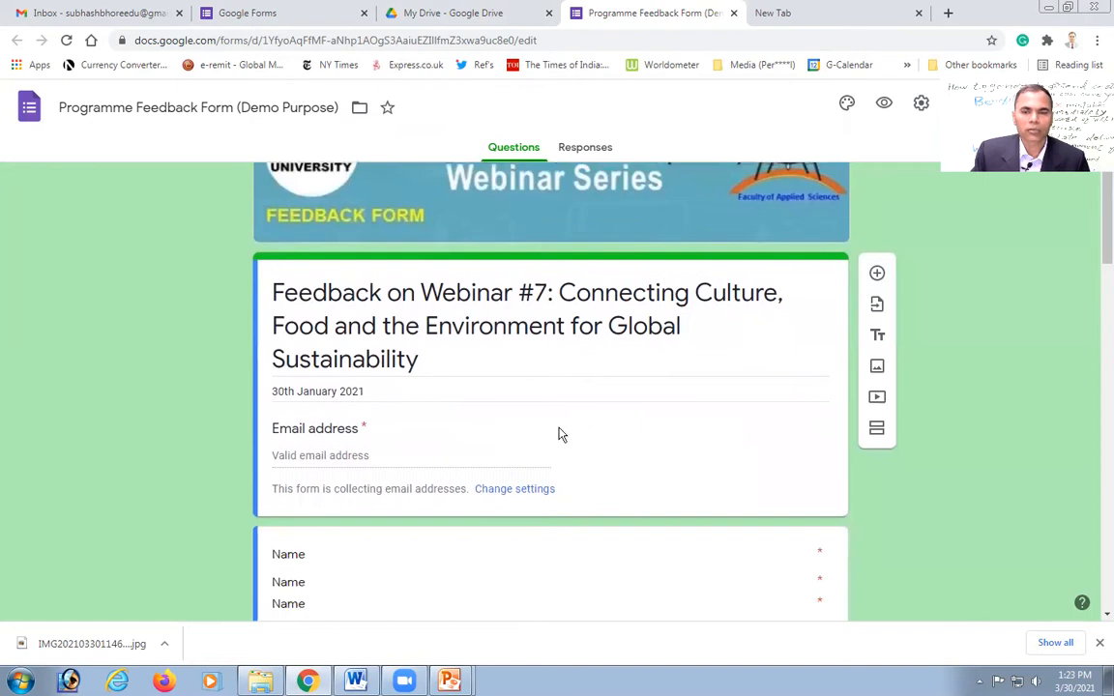
pyautogui.scroll(-2, 566, 408)
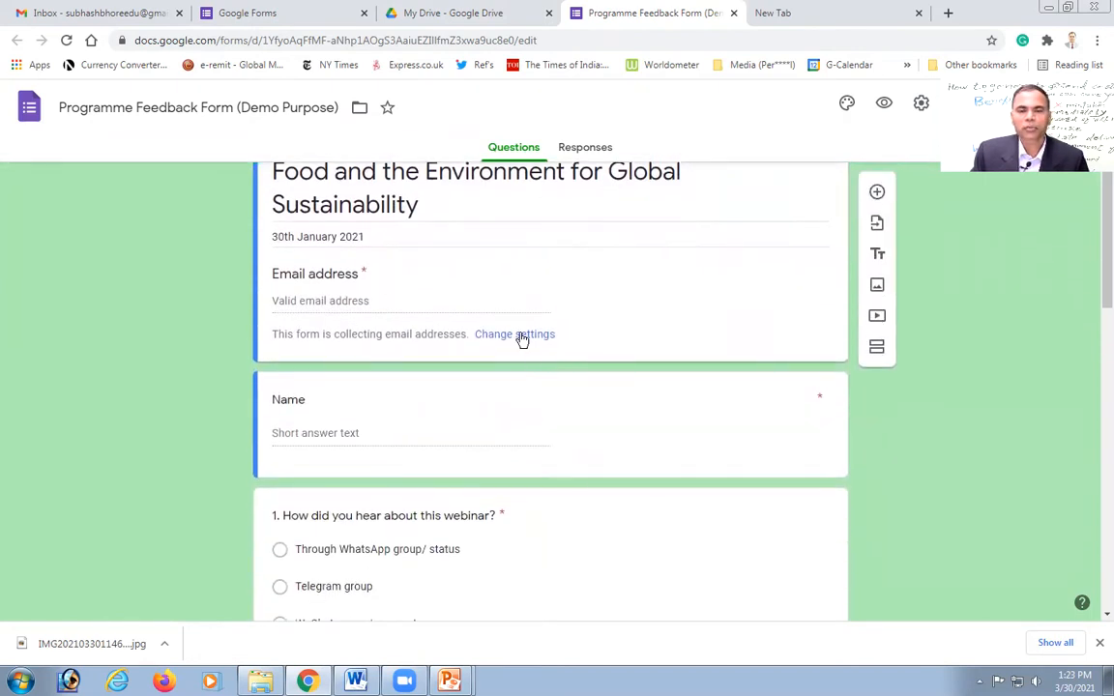
pyautogui.scroll(3, 629, 403)
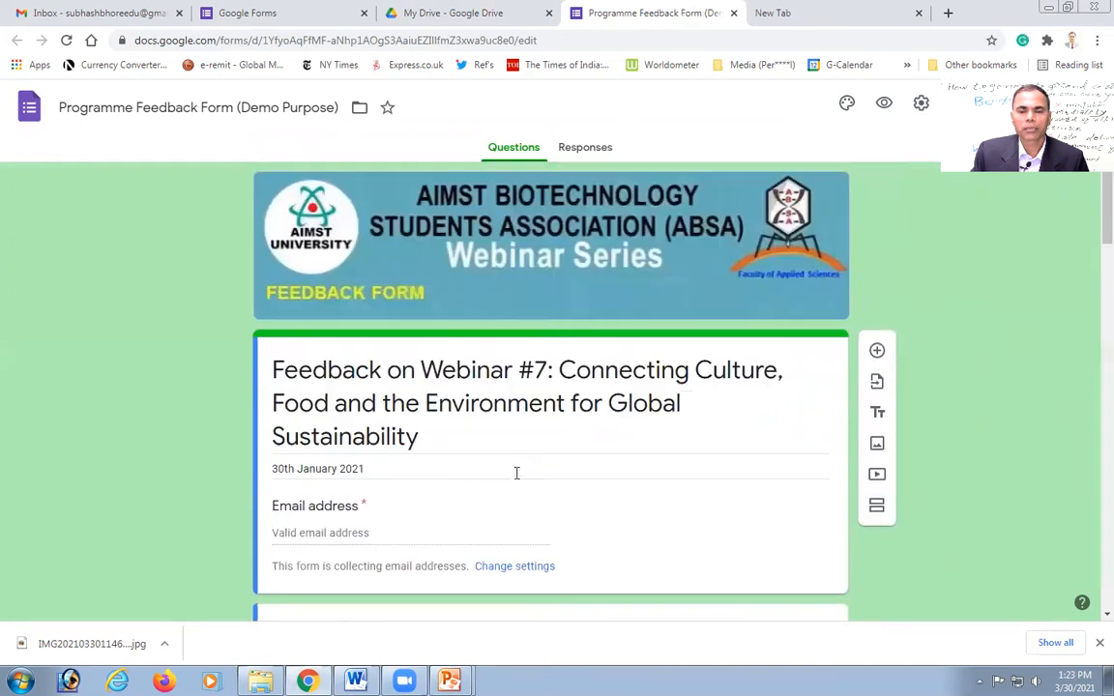
pyautogui.click(520, 568)
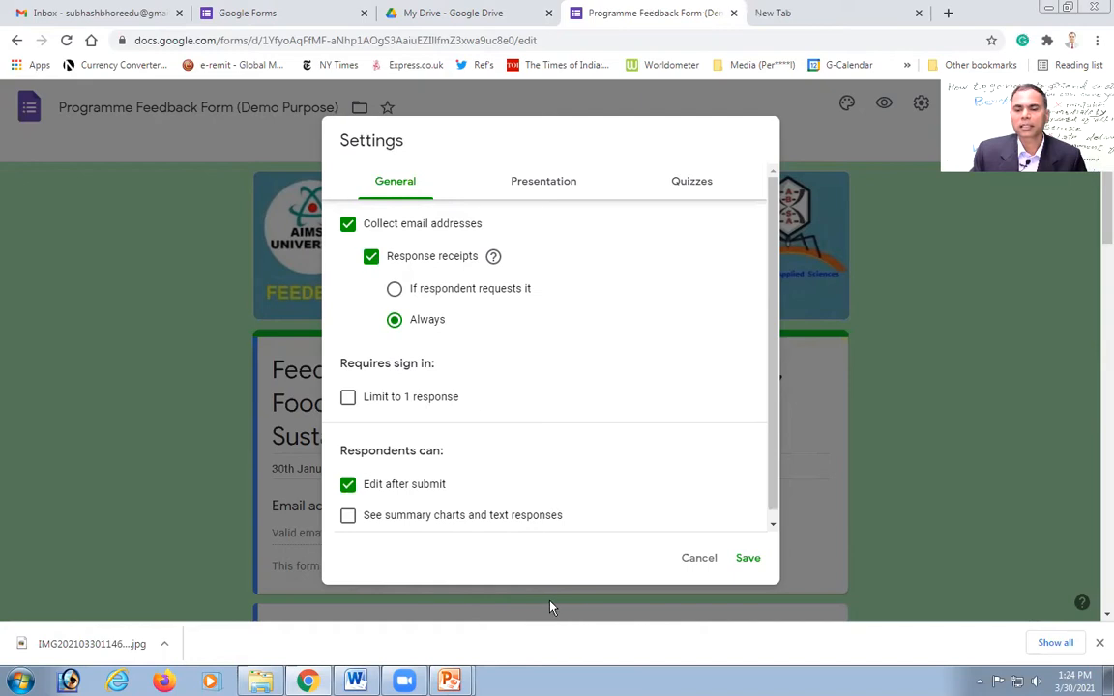
pyautogui.click(692, 562)
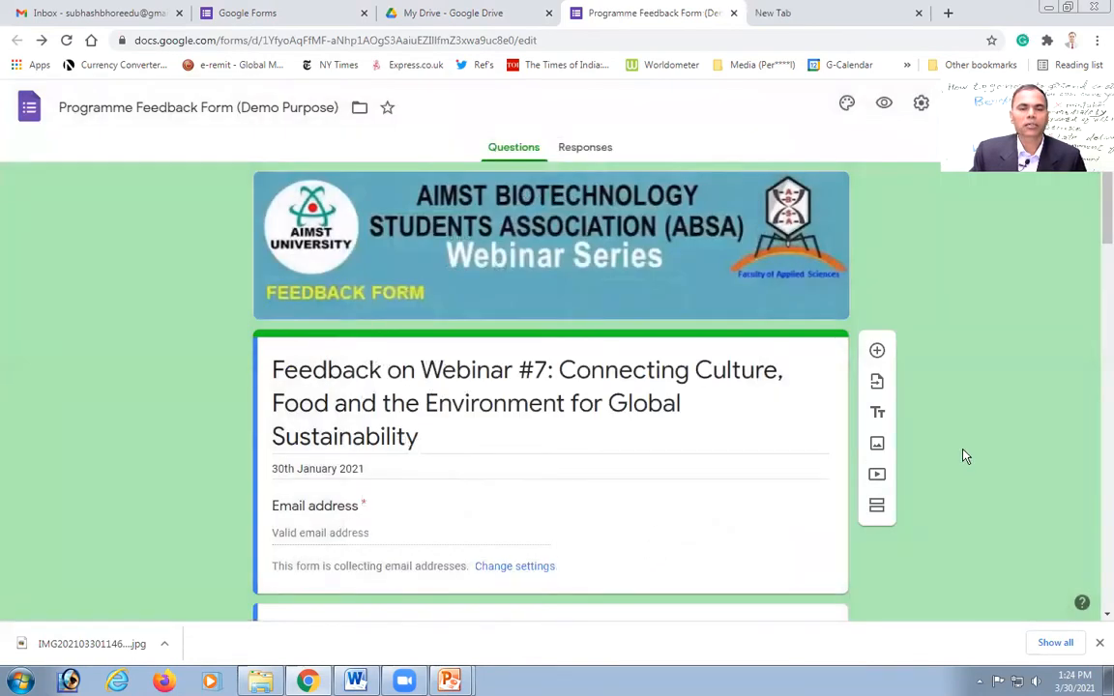
pyautogui.scroll(-4, 964, 456)
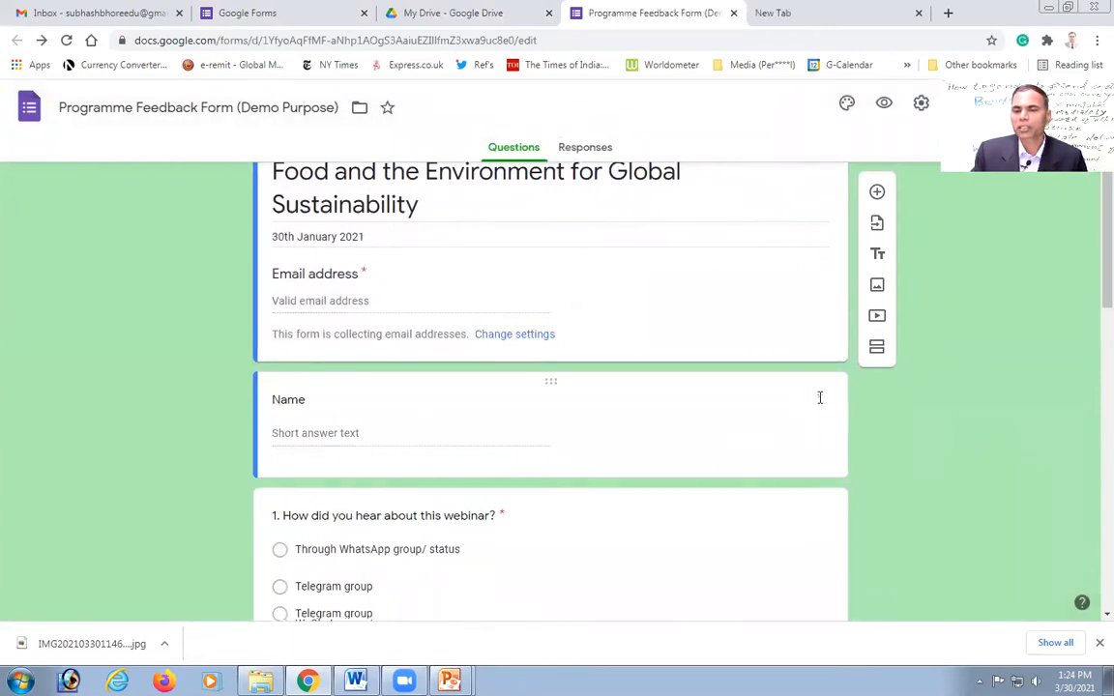
pyautogui.click(412, 436)
pyautogui.click(780, 537)
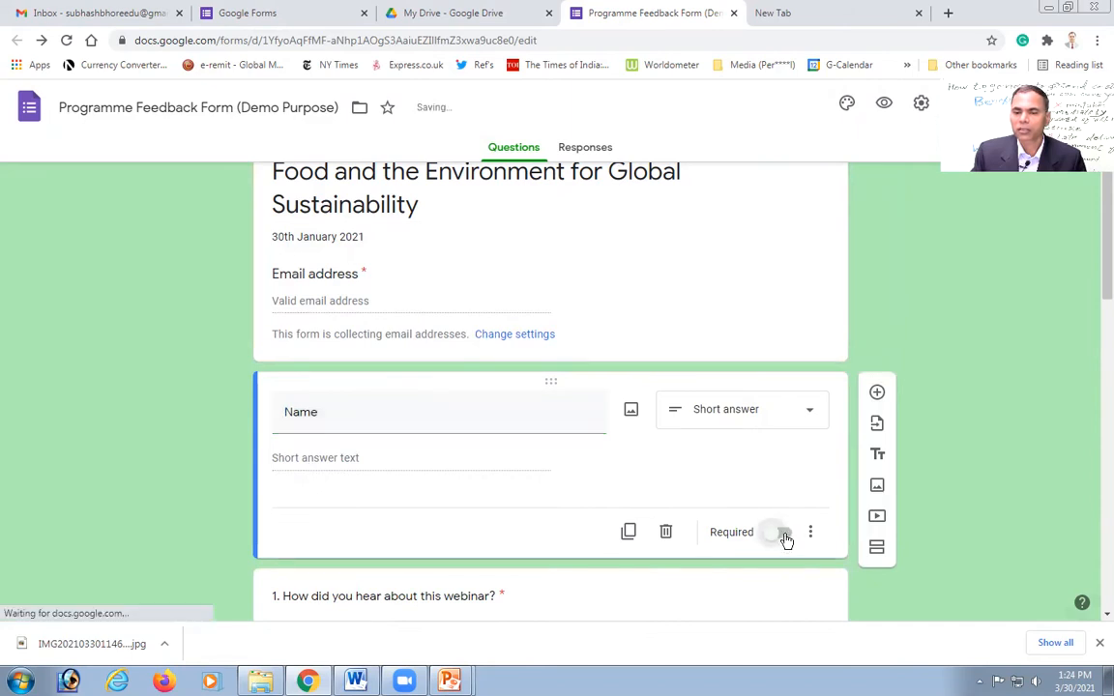
pyautogui.click(784, 537)
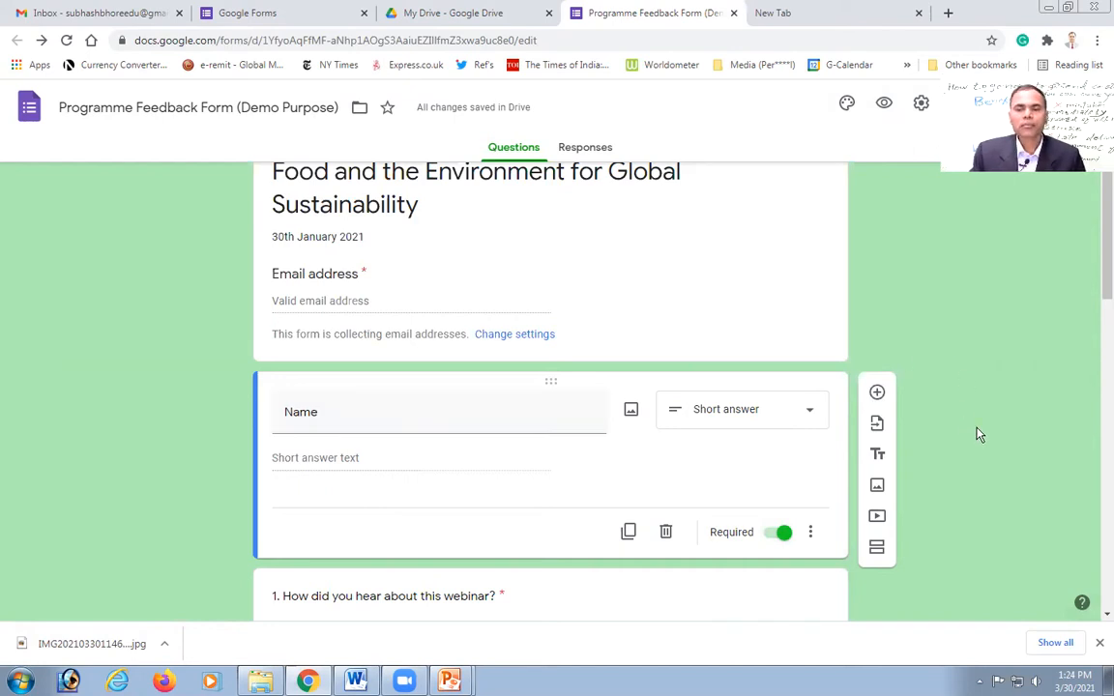
pyautogui.scroll(-3, 978, 432)
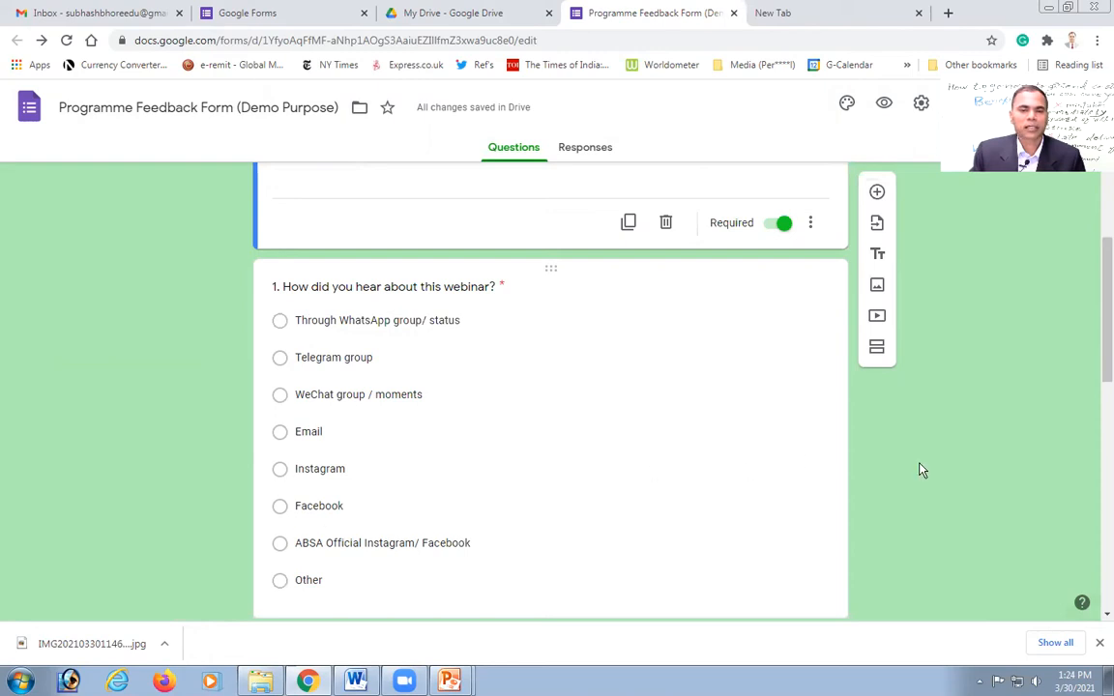
pyautogui.scroll(-2, 920, 470)
pyautogui.scroll(-2, 921, 469)
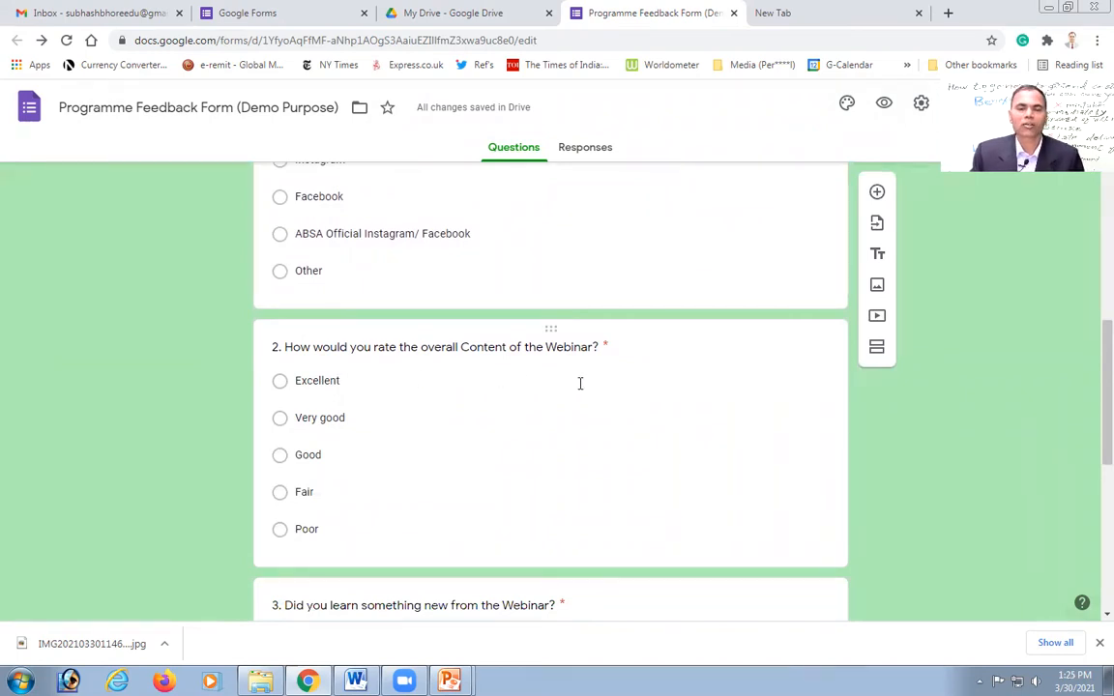
pyautogui.scroll(-3, 865, 466)
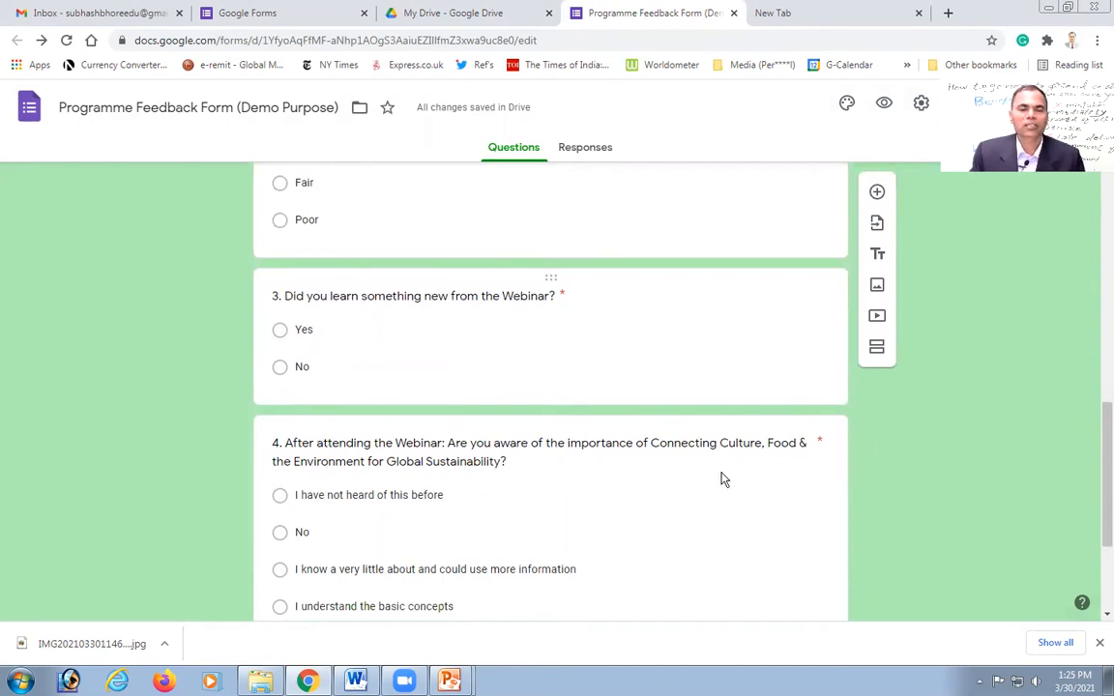
pyautogui.scroll(-3, 895, 500)
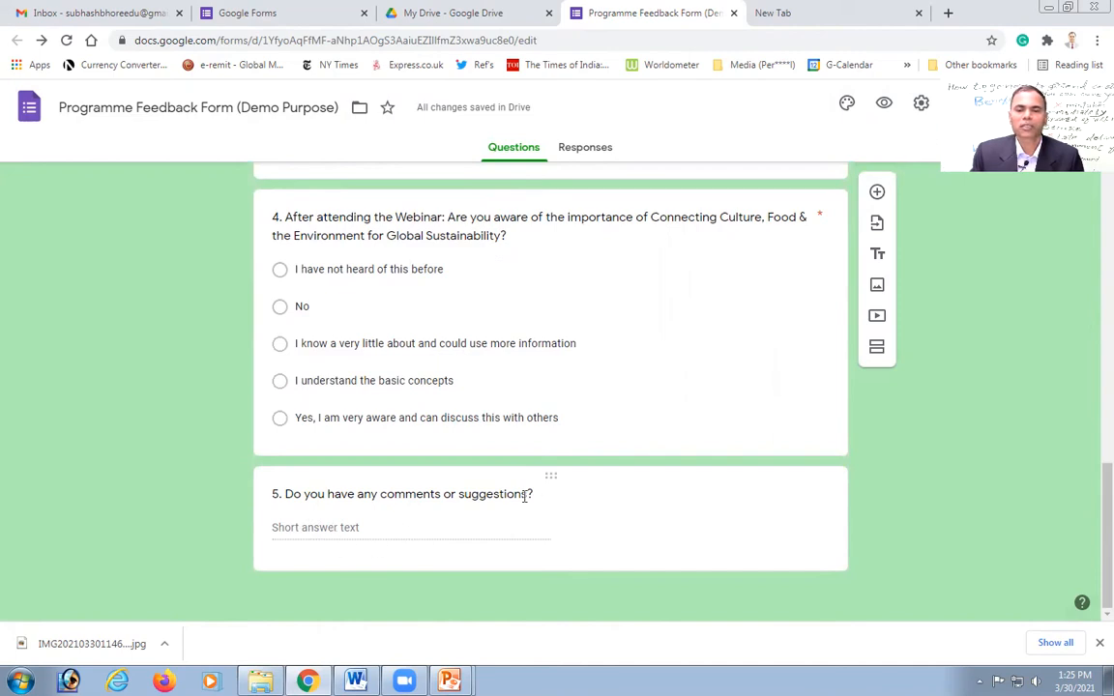
pyautogui.scroll(15, 919, 490)
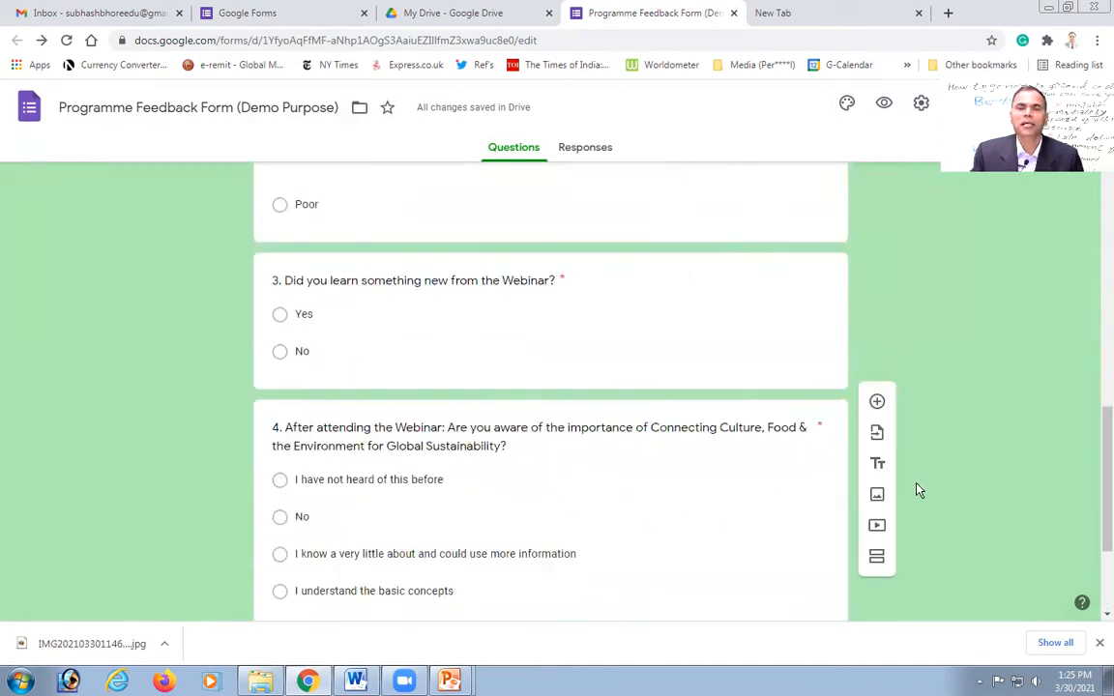
pyautogui.scroll(5, 899, 492)
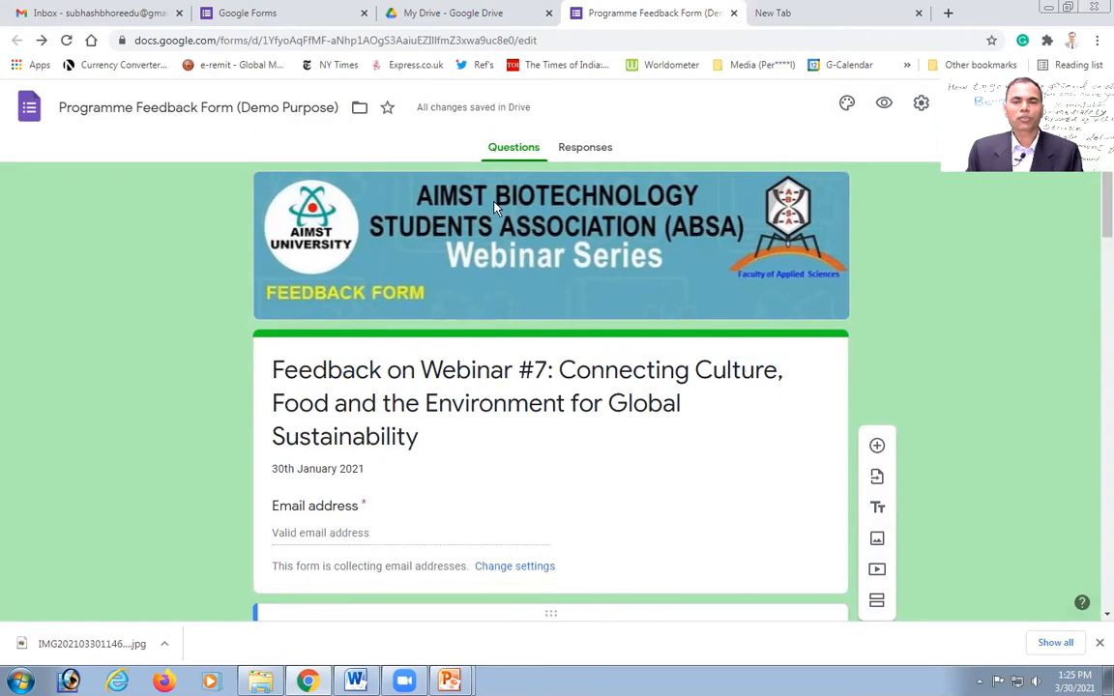
# Step: Link the form's responses to a newly created response spreadsheet
pyautogui.click(587, 150)
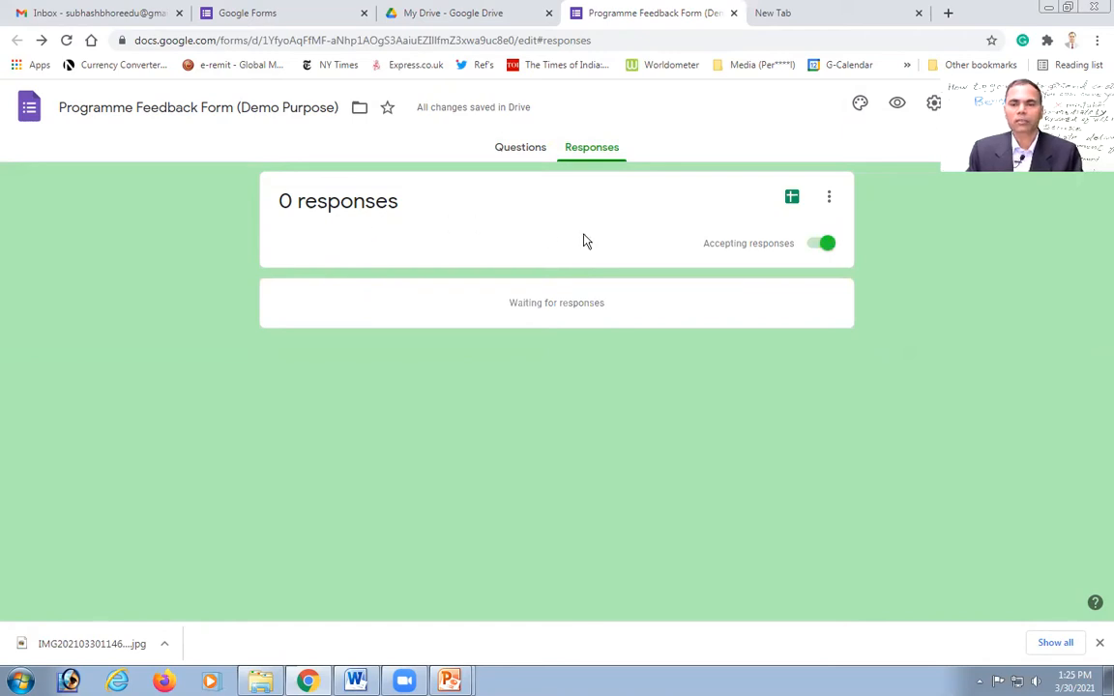
pyautogui.click(792, 199)
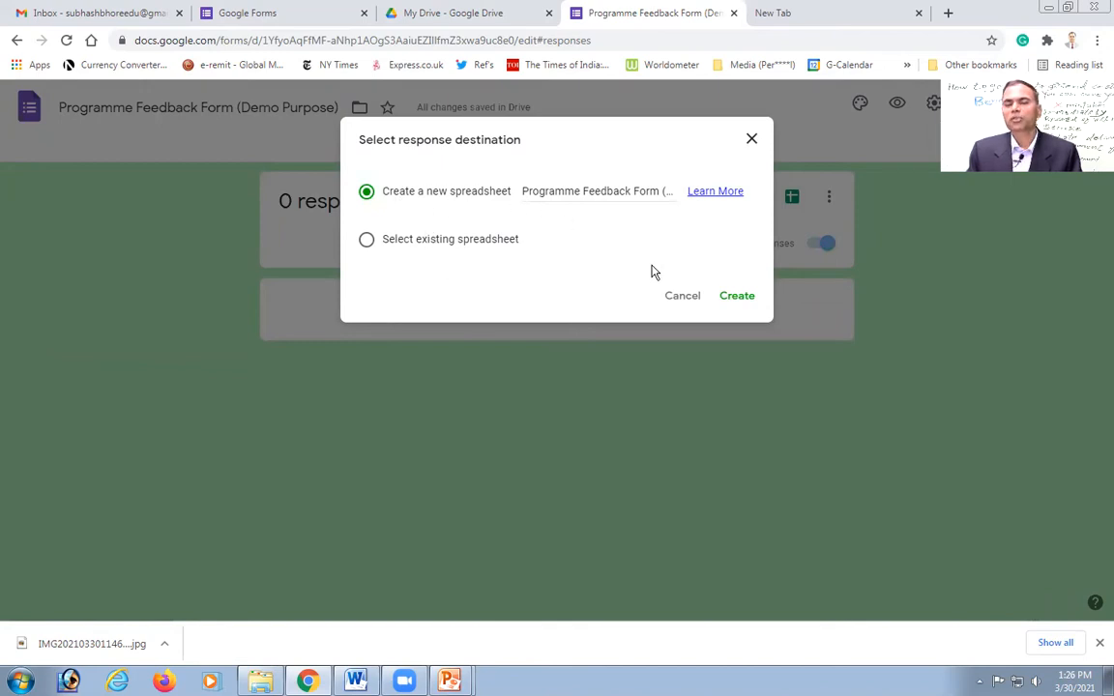
pyautogui.click(736, 297)
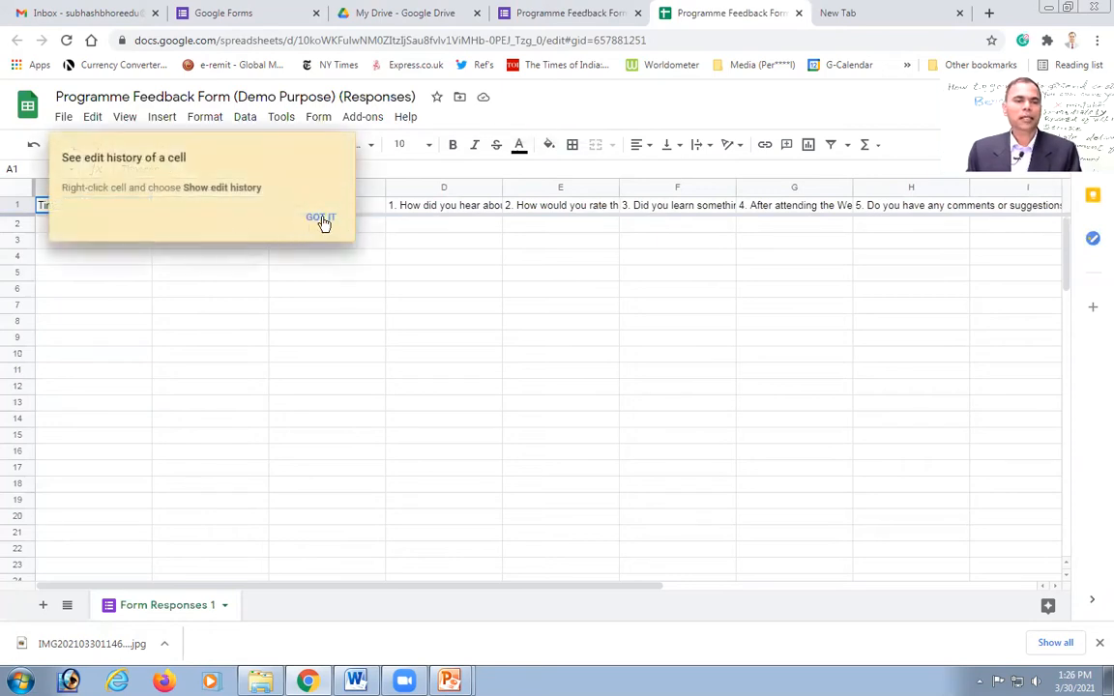
# Step: Dismiss the edit history tip and open the add-ons Marketplace from Add-ons > Get add-ons
pyautogui.click(321, 219)
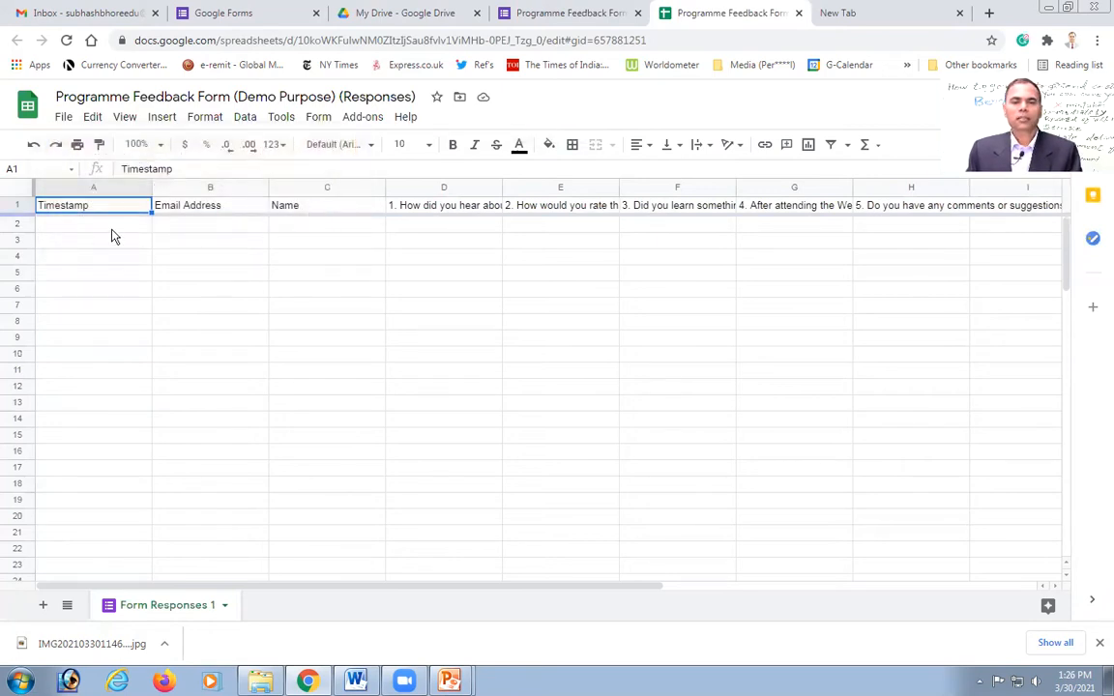
pyautogui.click(363, 117)
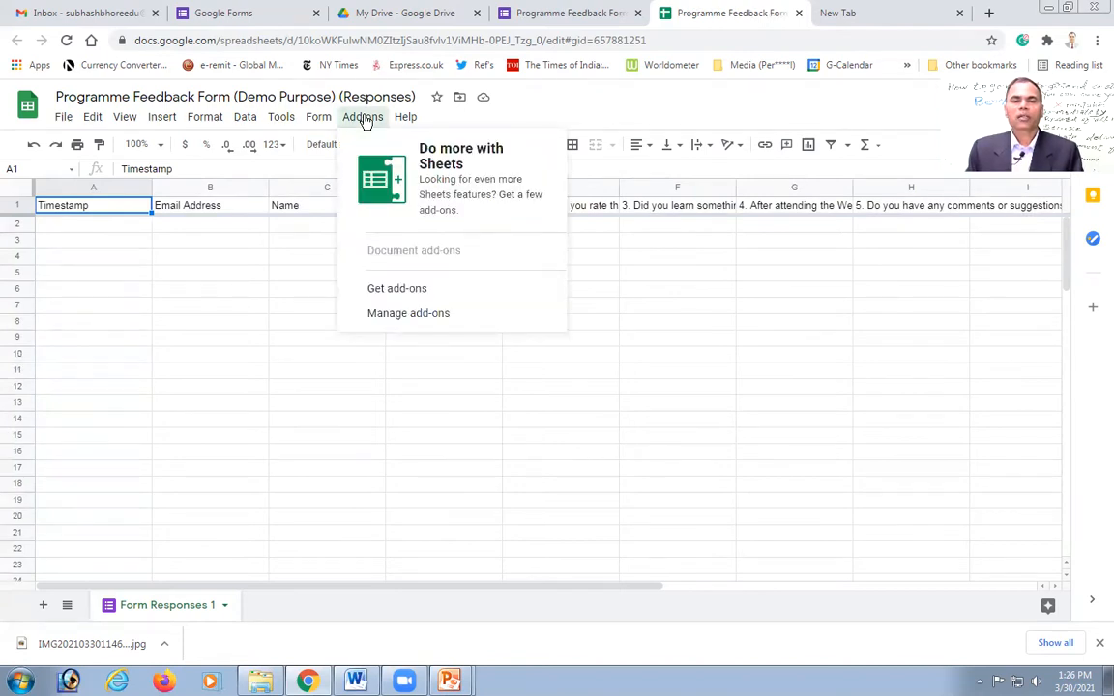
pyautogui.click(408, 290)
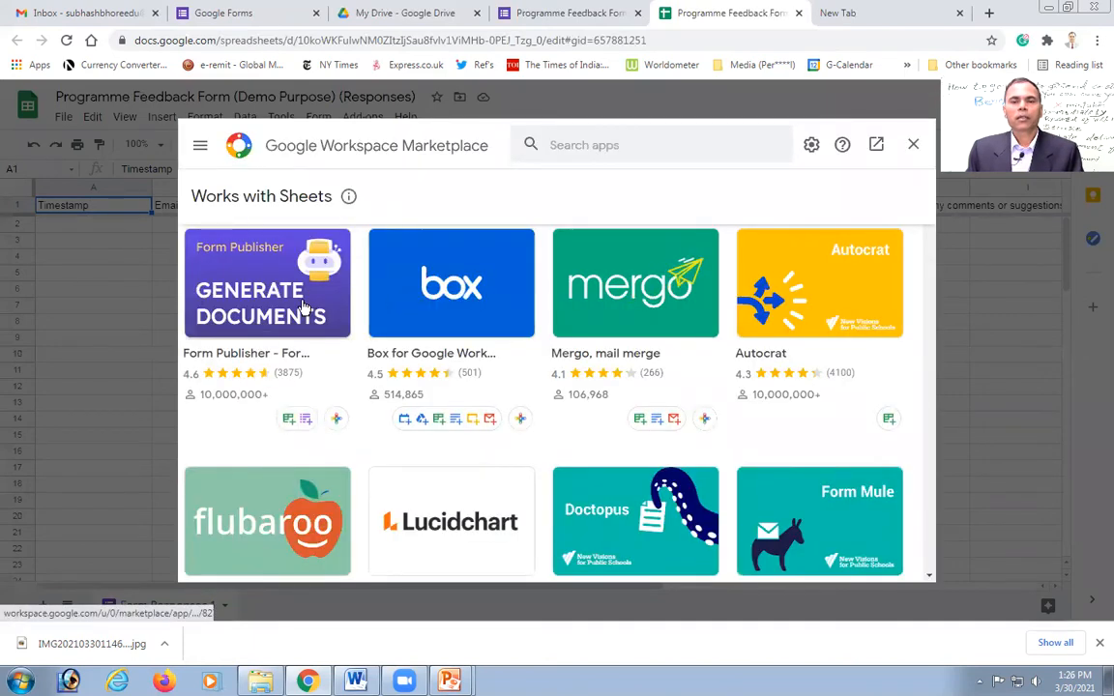
# Step: Search the Marketplace for 'Autocrat' and open the New Visions Cloudlab add-on page
pyautogui.click(593, 145)
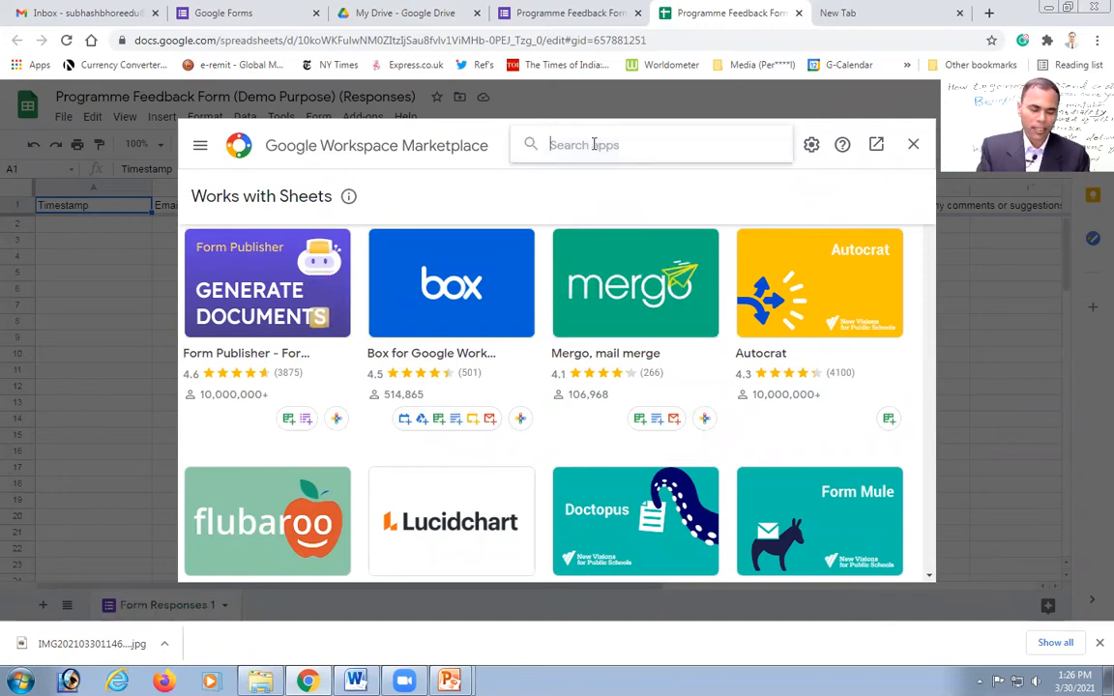
pyautogui.write('Auto')
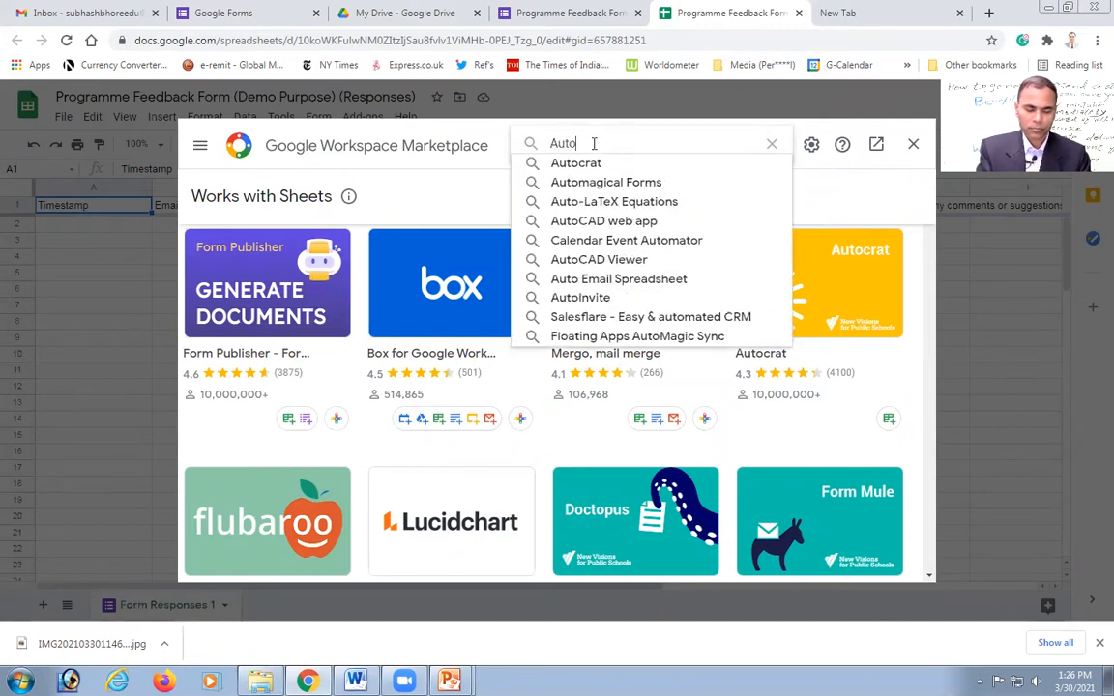
pyautogui.write('cra')
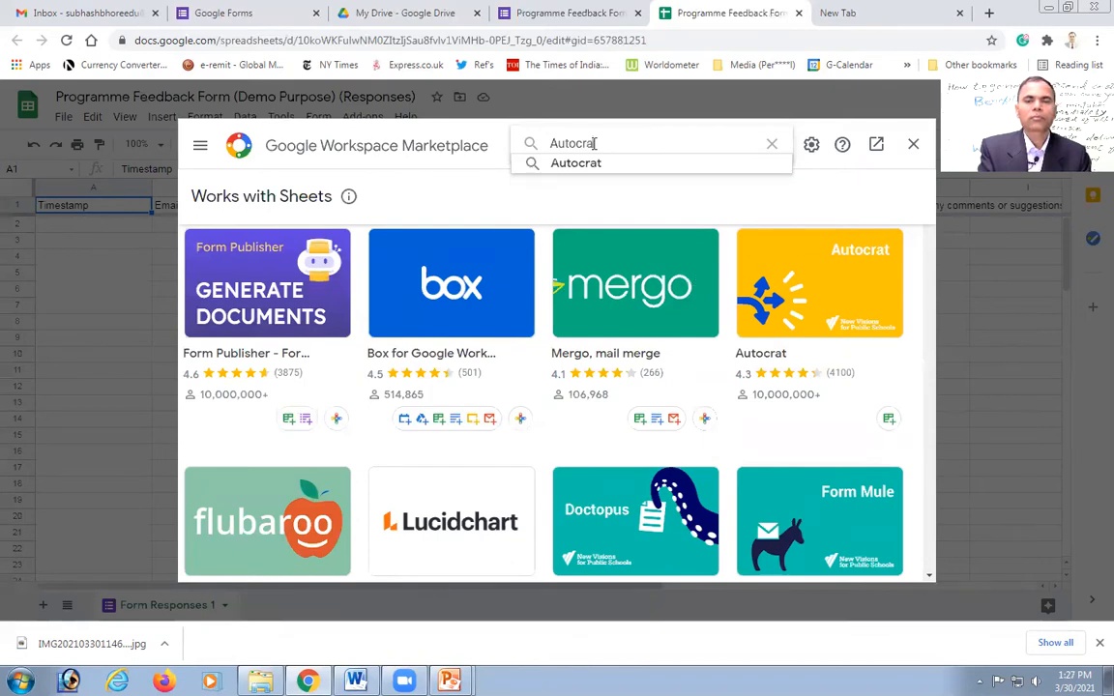
pyautogui.write('t')
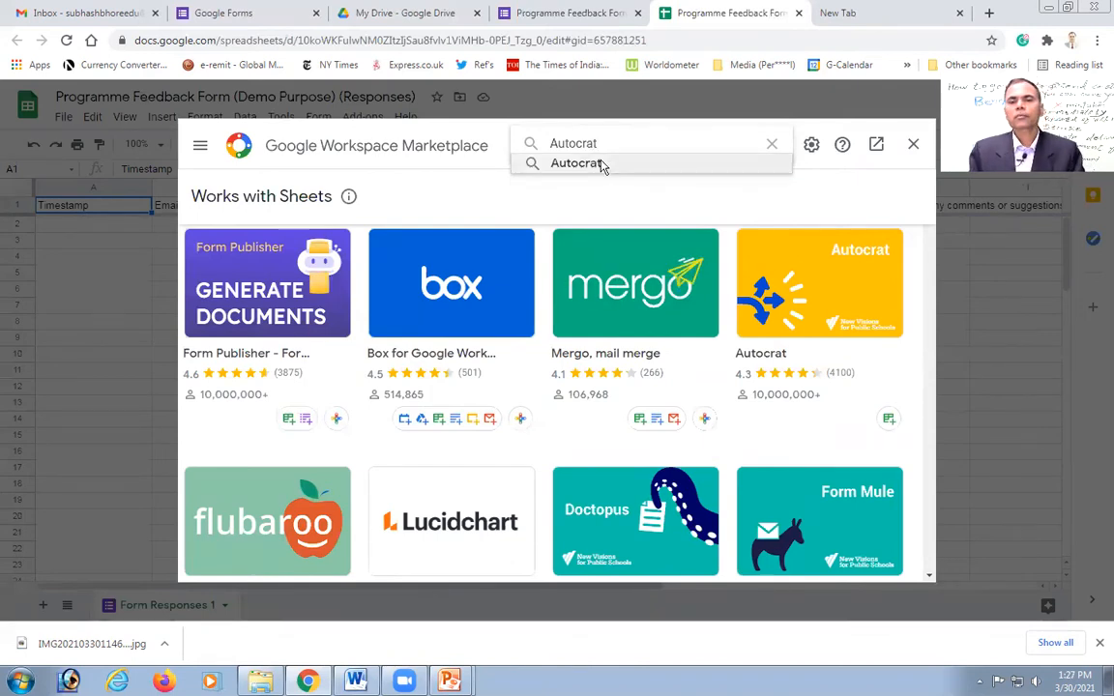
pyautogui.click(600, 165)
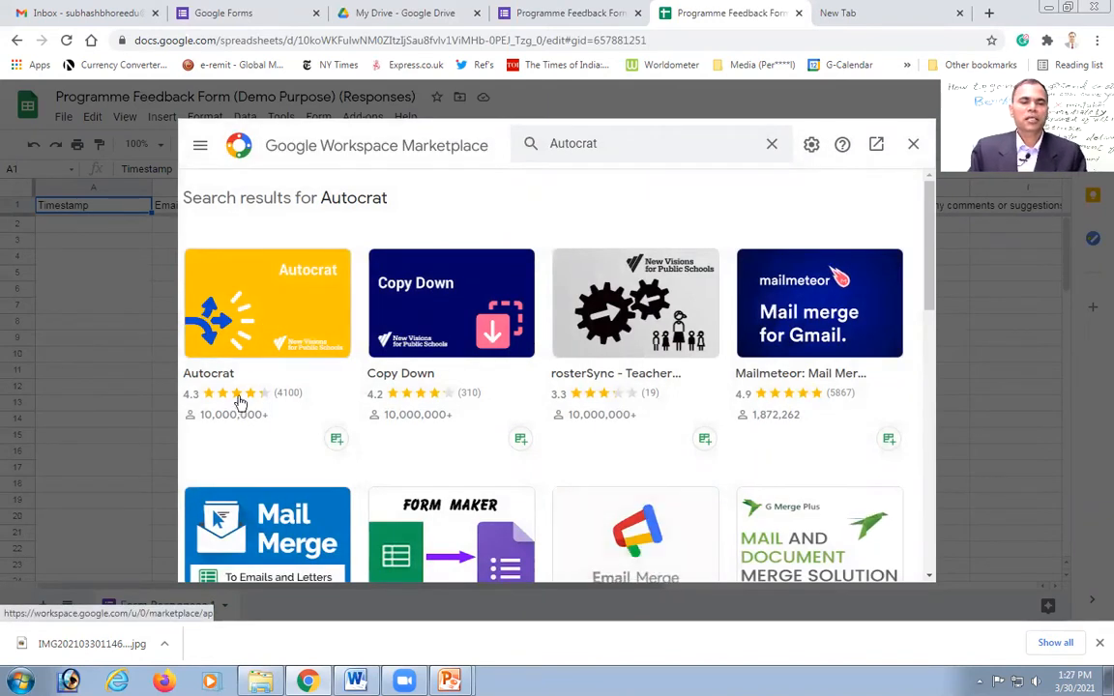
pyautogui.click(275, 309)
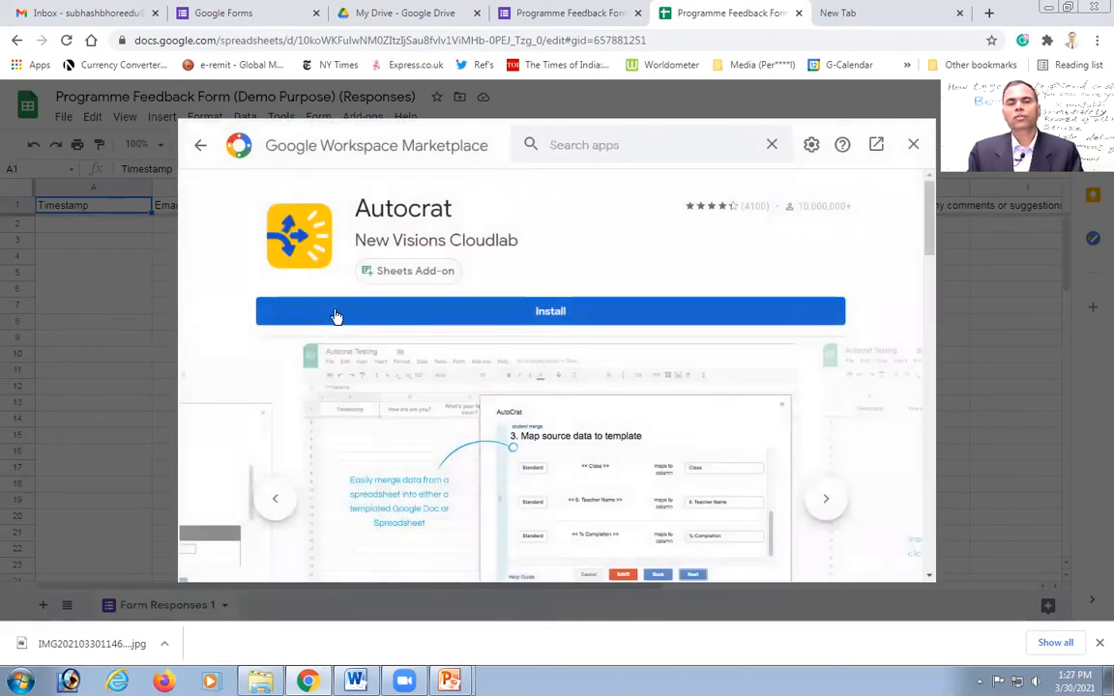
pyautogui.rightClick(547, 317)
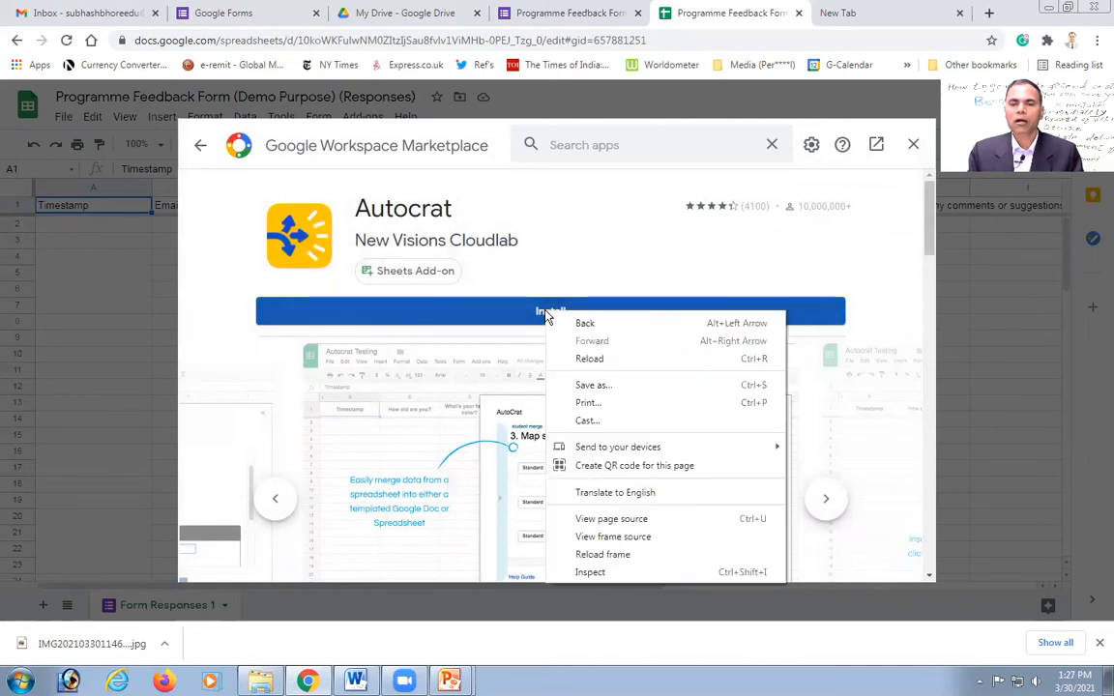
# Step: Install Autocrat, granting it access to the Google account, then close the Marketplace
pyautogui.click(508, 315)
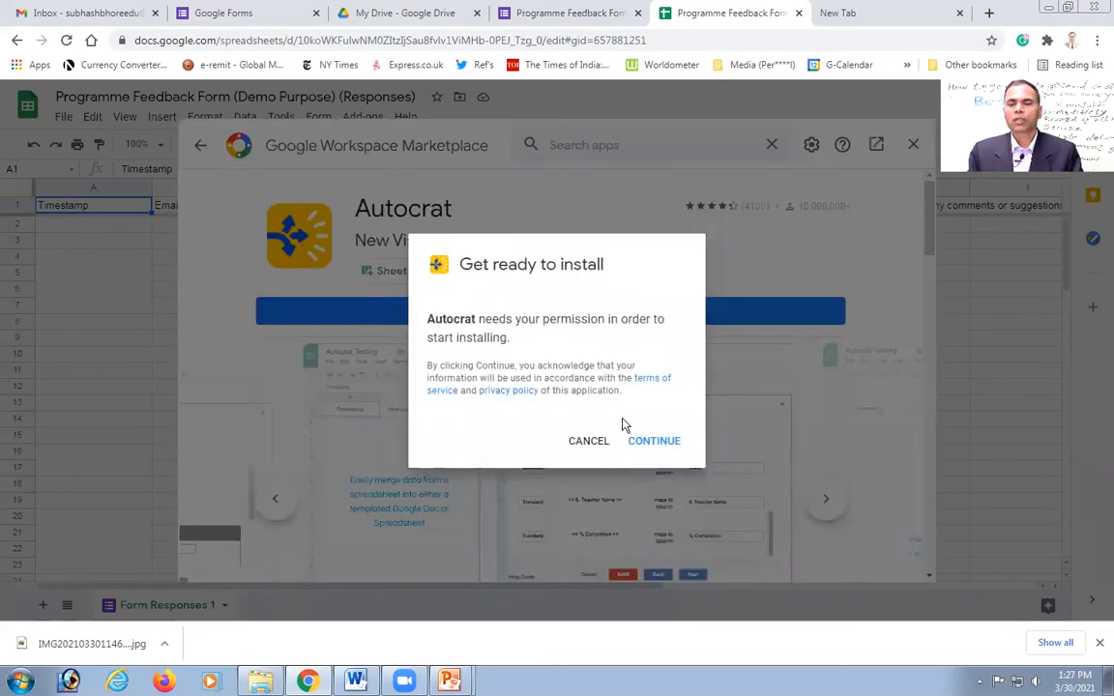
pyautogui.click(651, 443)
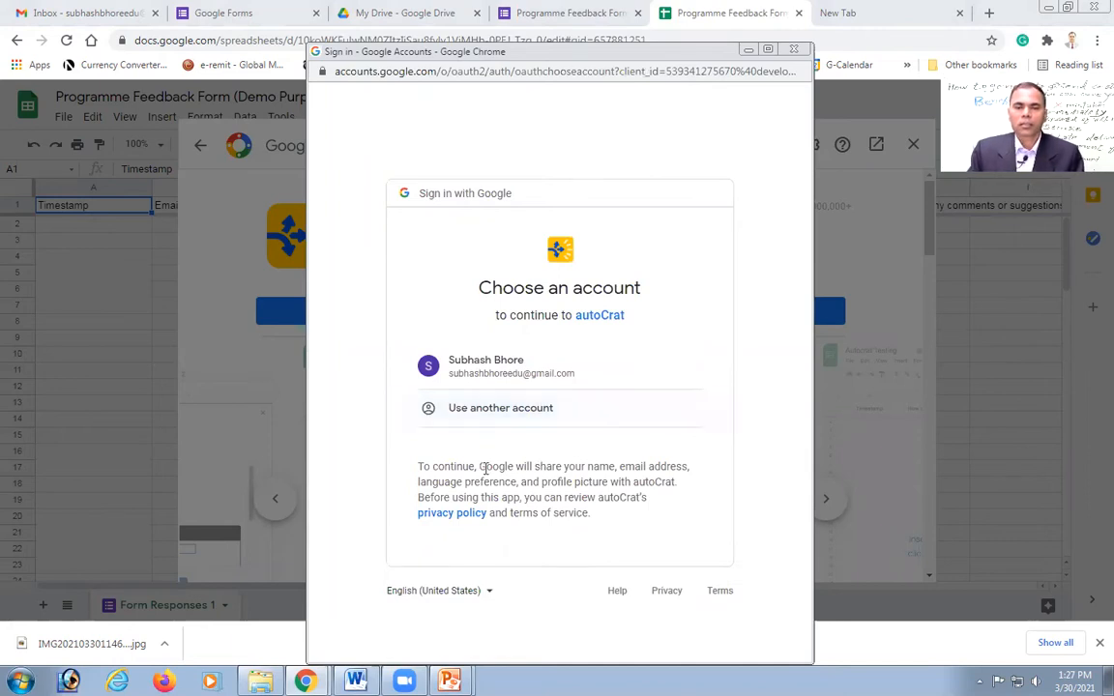
pyautogui.rightClick(492, 375)
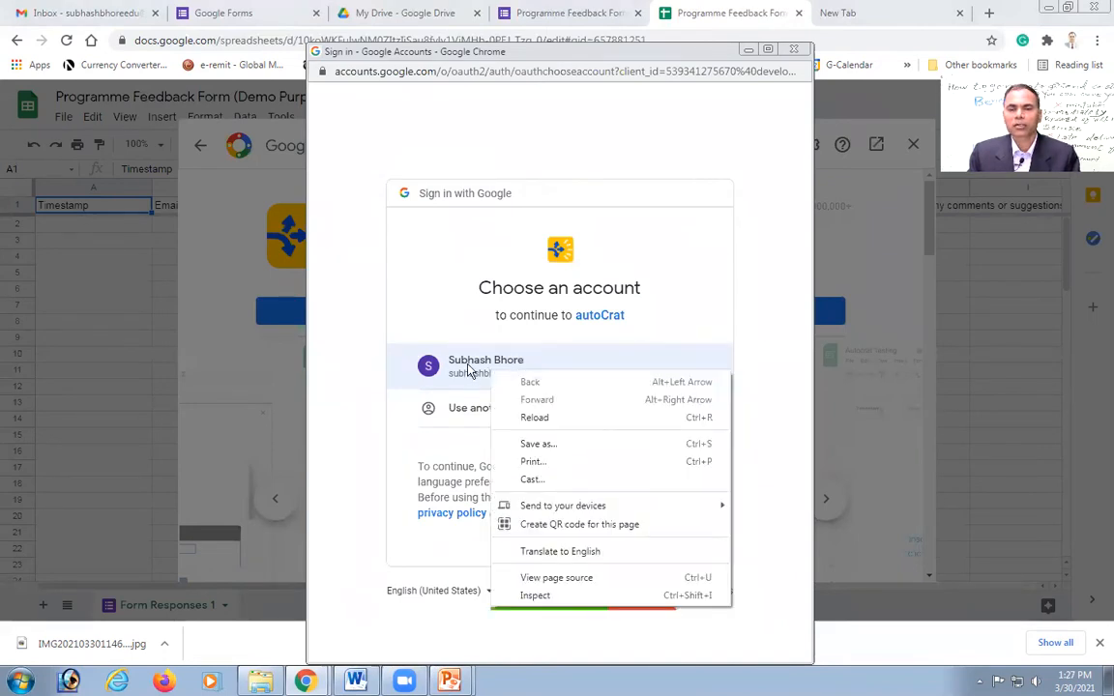
pyautogui.click(461, 366)
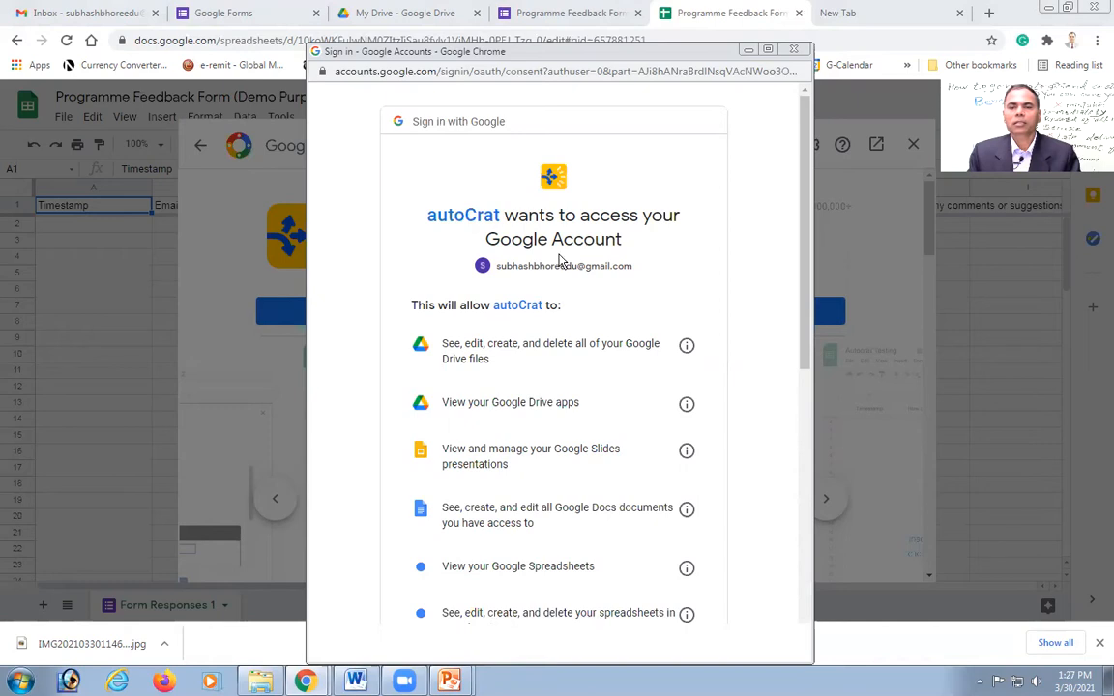
pyautogui.moveTo(800, 270); pyautogui.dragTo(800, 561)
pyautogui.click(669, 551)
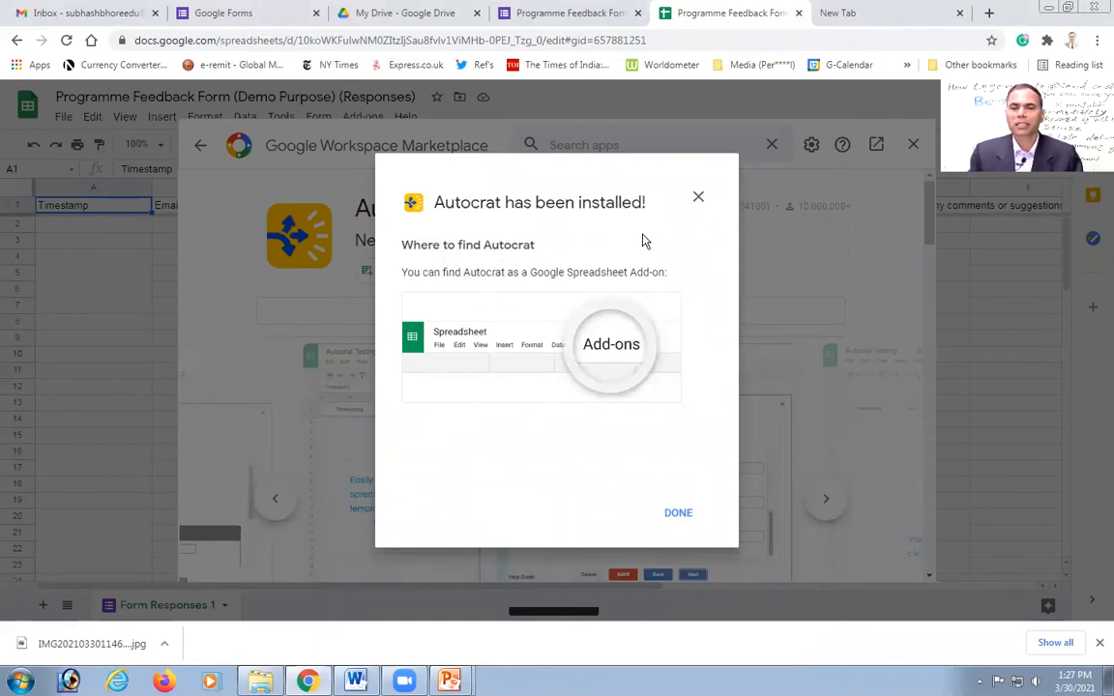
pyautogui.click(698, 200)
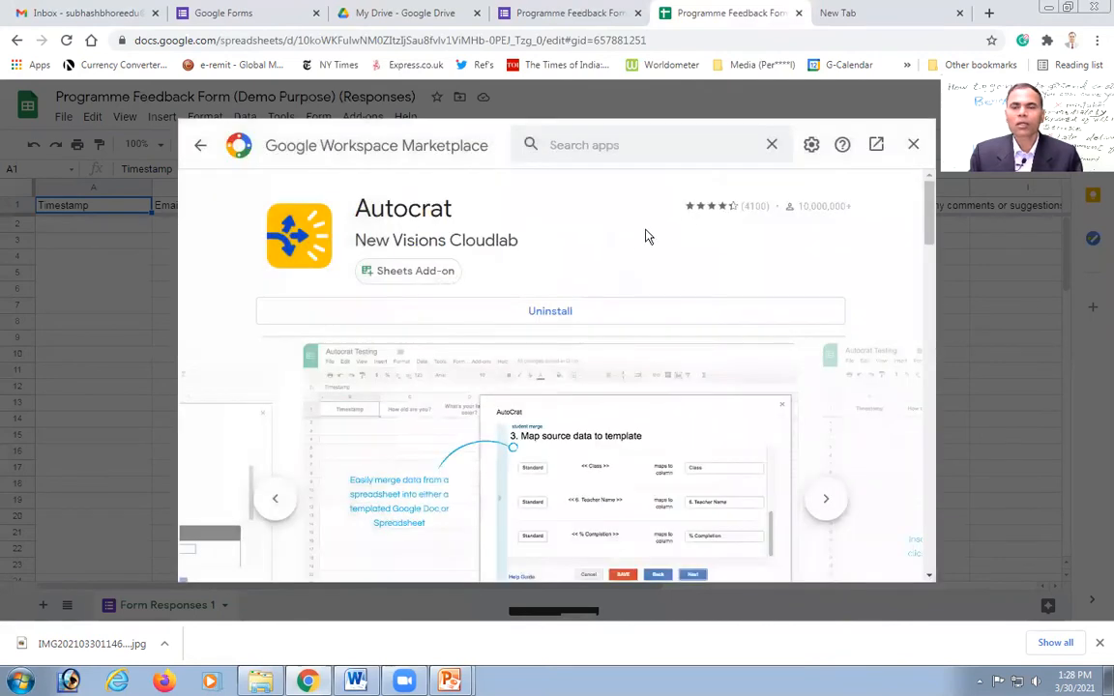
pyautogui.click(911, 146)
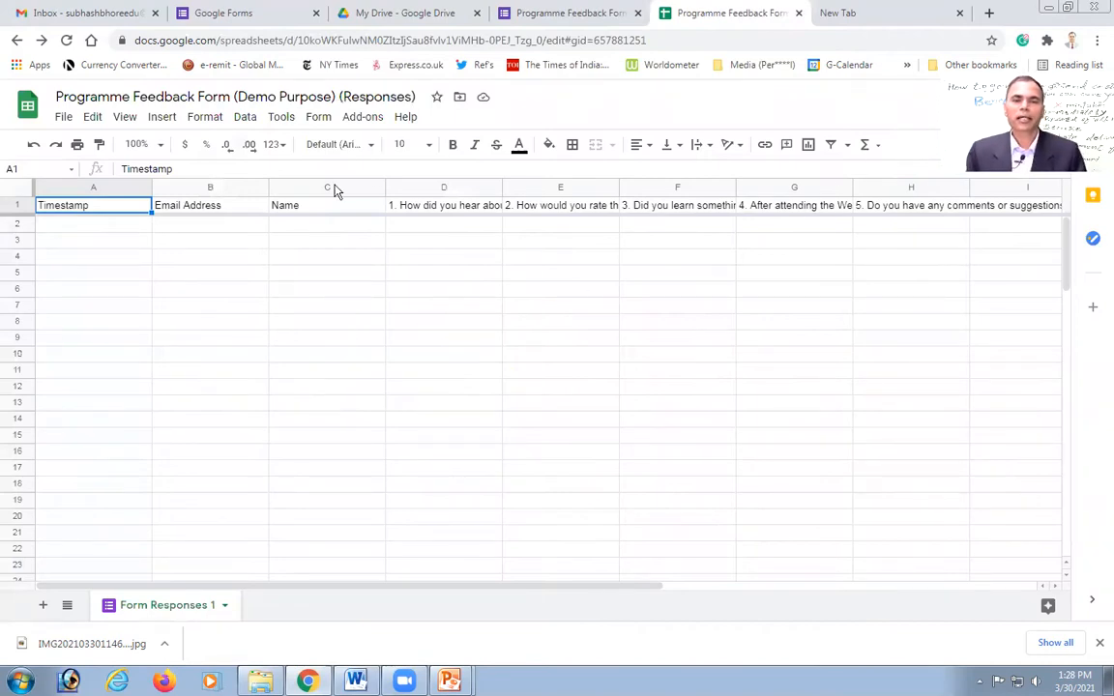
# Step: Launch Autocrat from the Add-ons menu, showing an empty list of merge jobs
pyautogui.click(362, 119)
pyautogui.moveTo(383, 193)
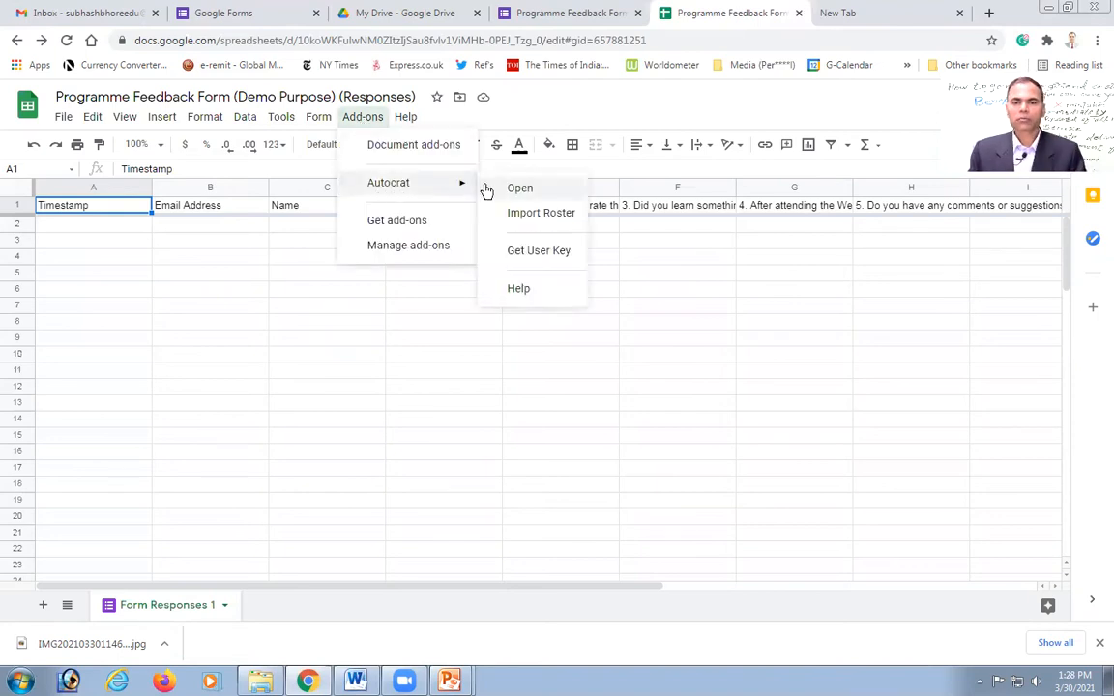
pyautogui.click(516, 191)
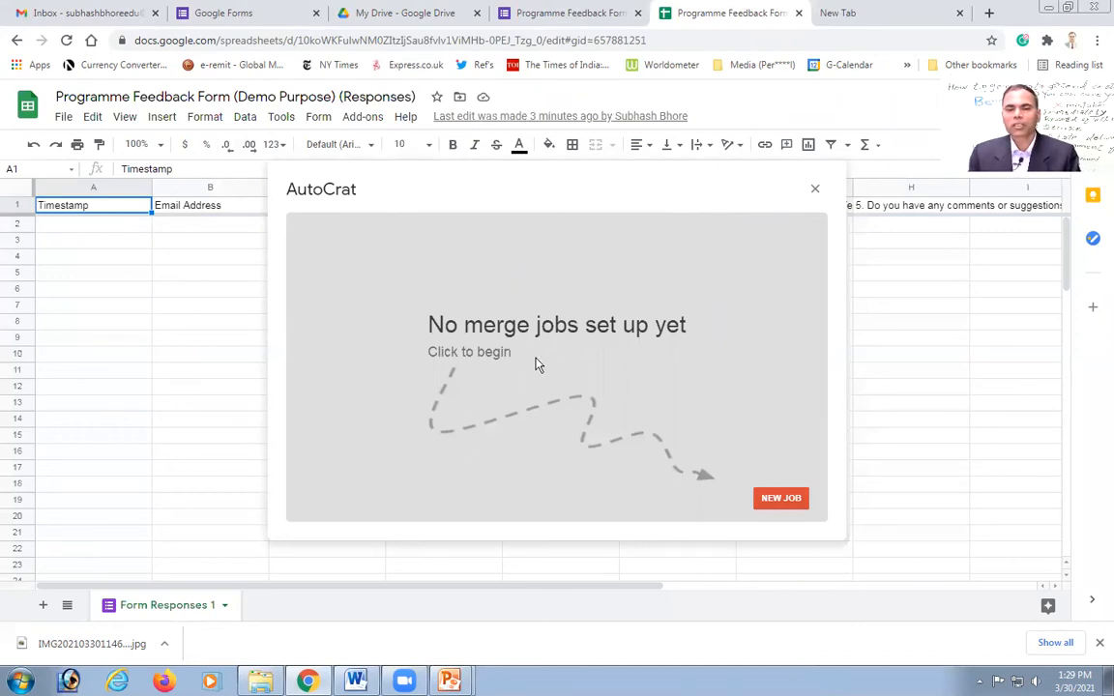
# Step: Create a new AutoCrat job named 'Webinar Certs' and advance to the template step
pyautogui.click(781, 500)
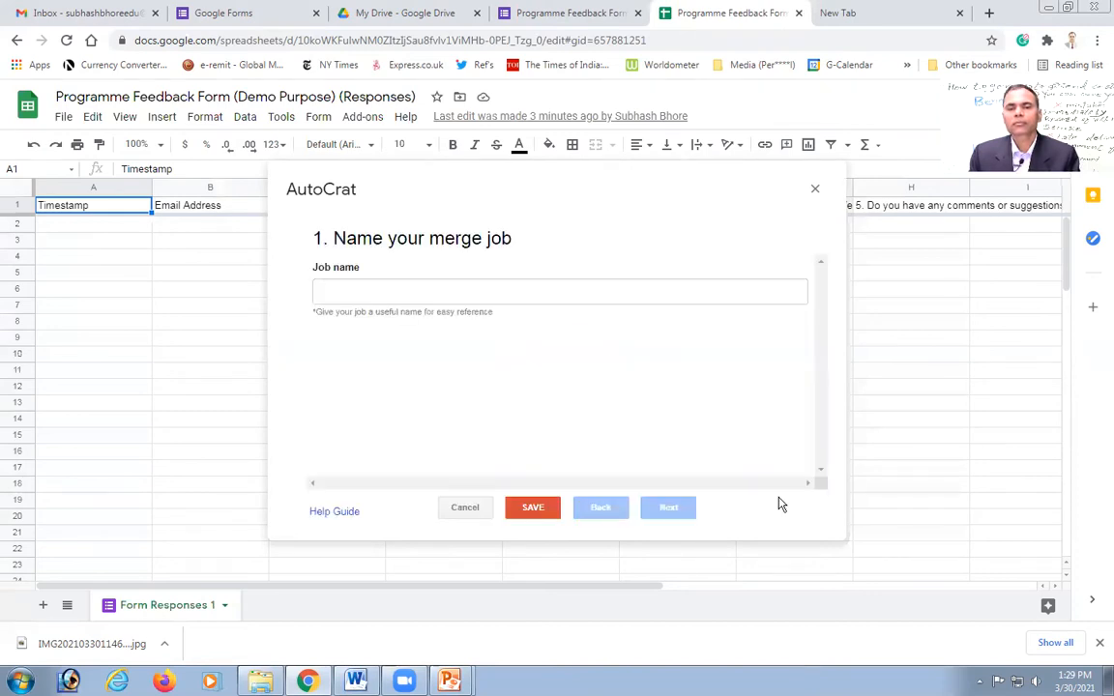
pyautogui.click(349, 292)
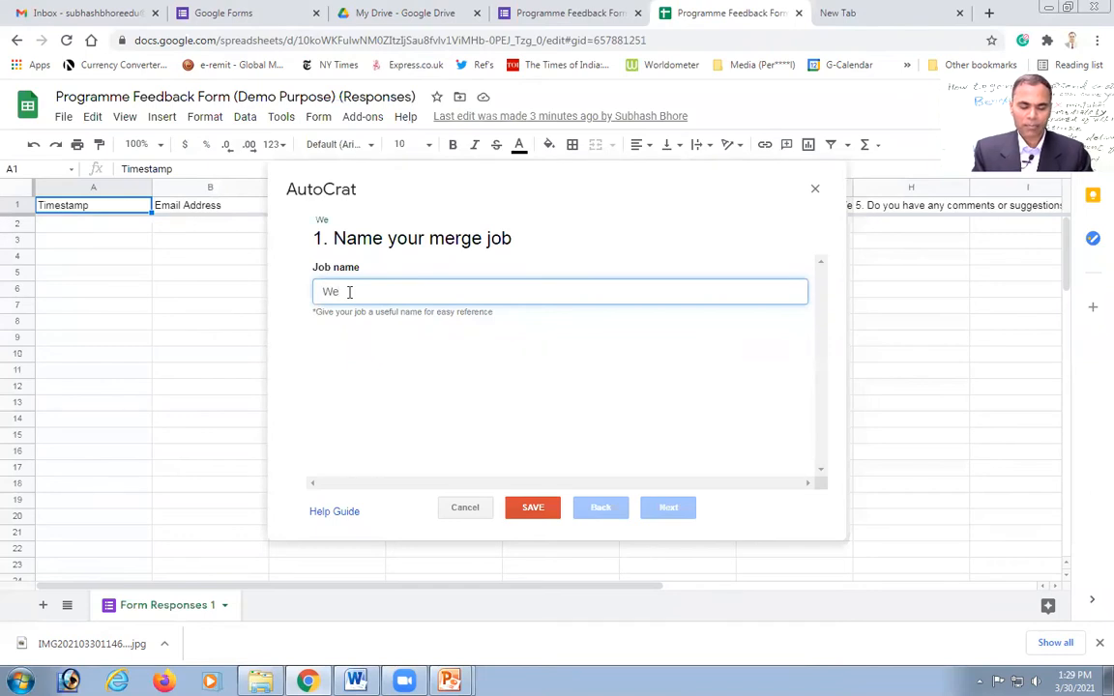
pyautogui.write('Webinar Certs')
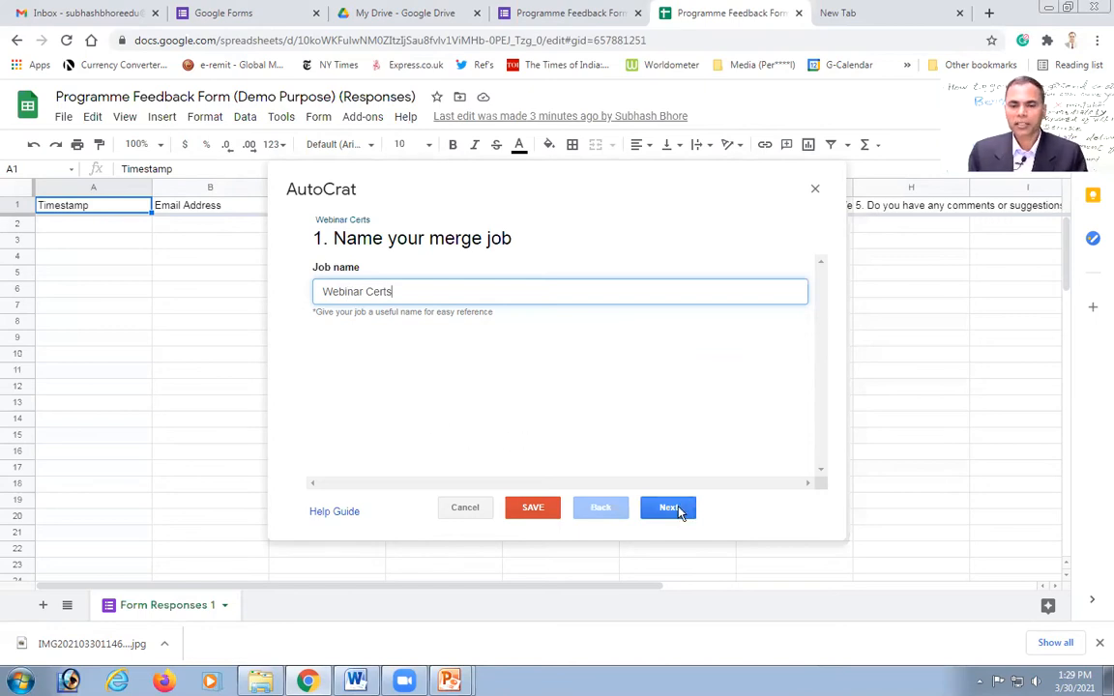
pyautogui.click(668, 507)
pyautogui.rightClick(680, 512)
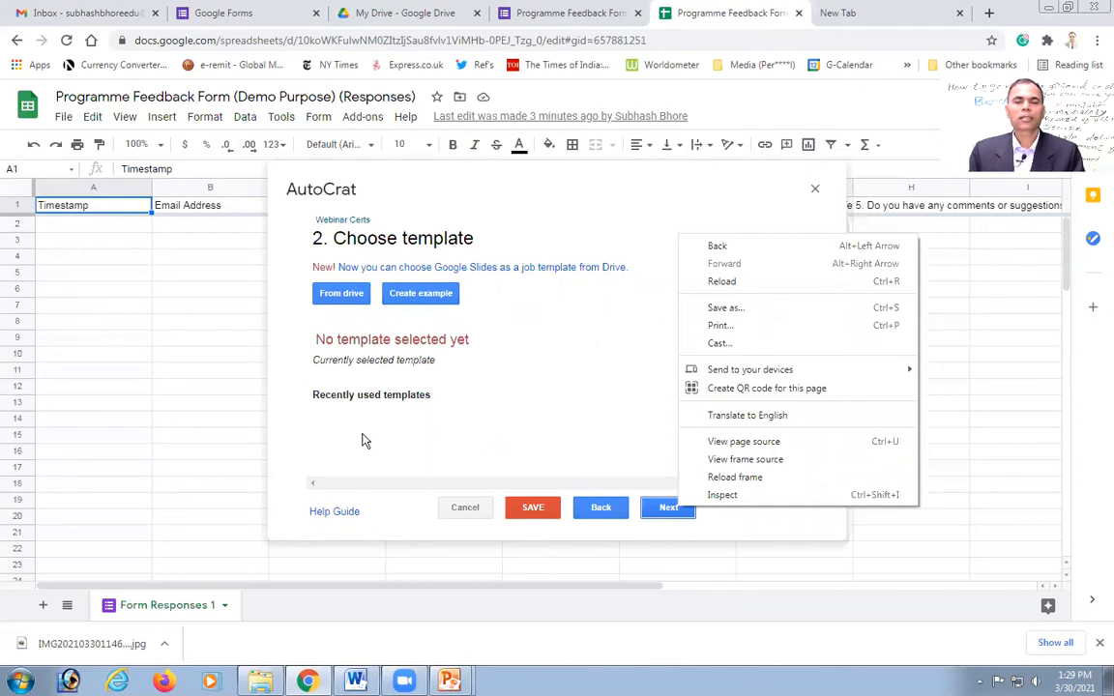
pyautogui.click(332, 431)
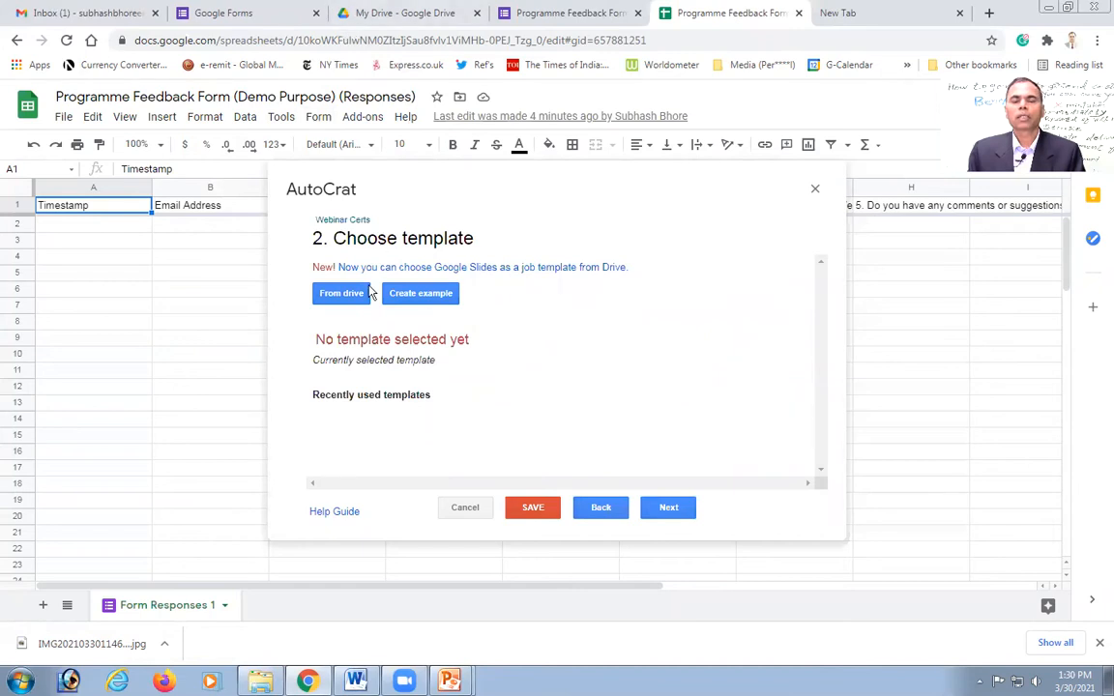
# Step: Upload E-Certificate Template.pptx from Desktop > Templates into My Drive
pyautogui.click(384, 19)
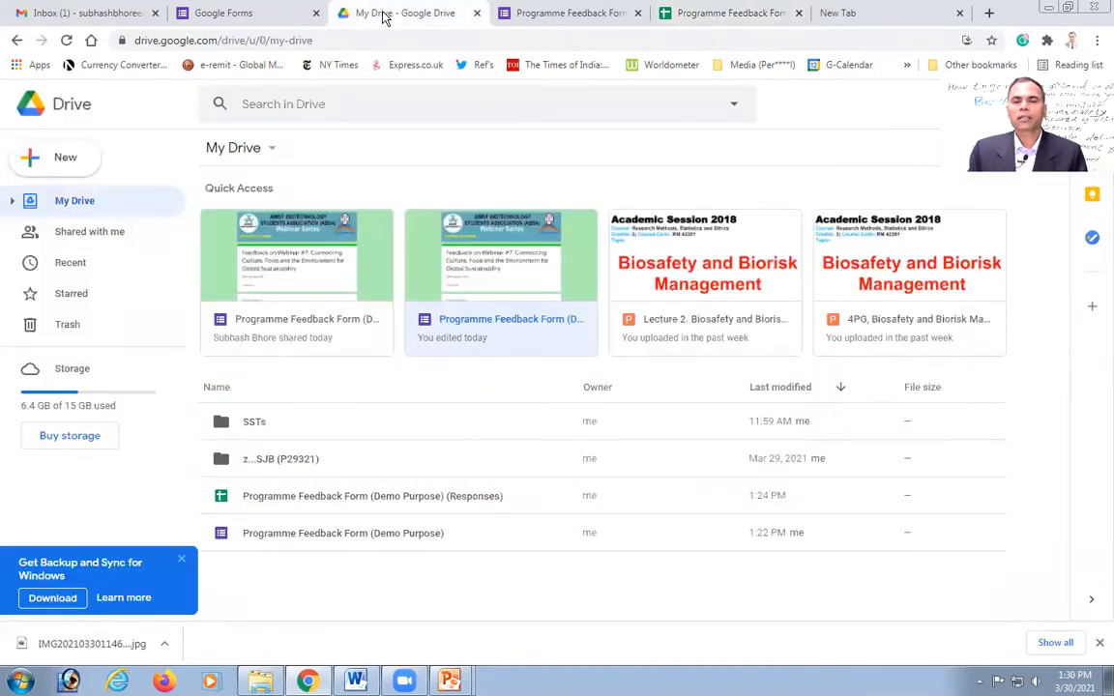
pyautogui.click(272, 152)
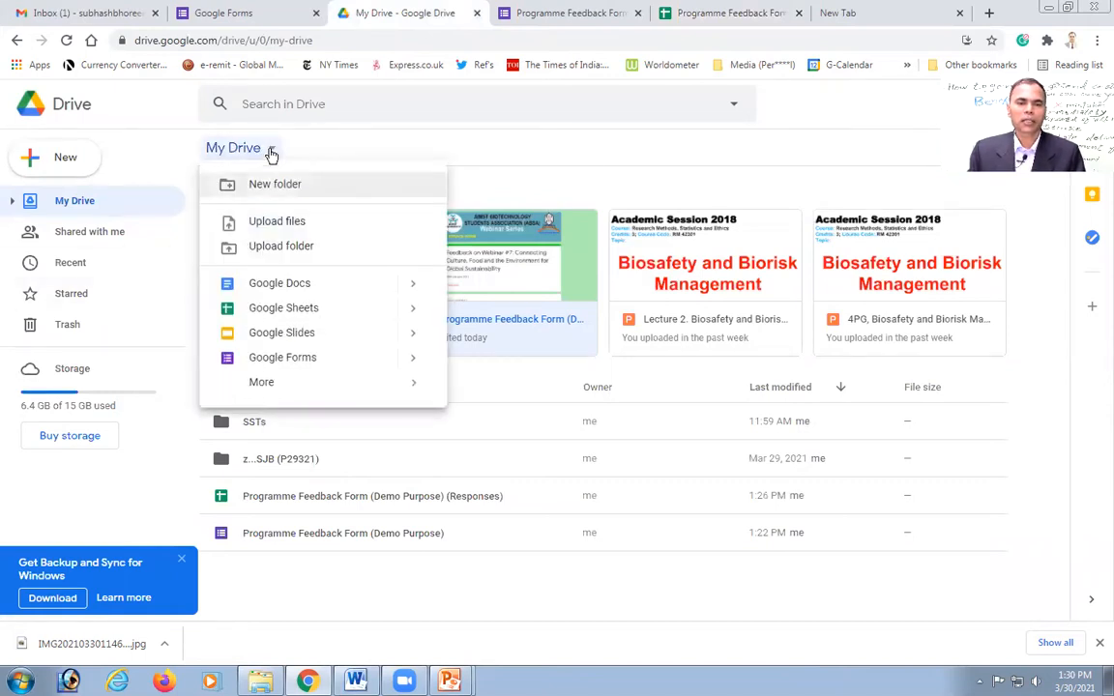
pyautogui.click(295, 225)
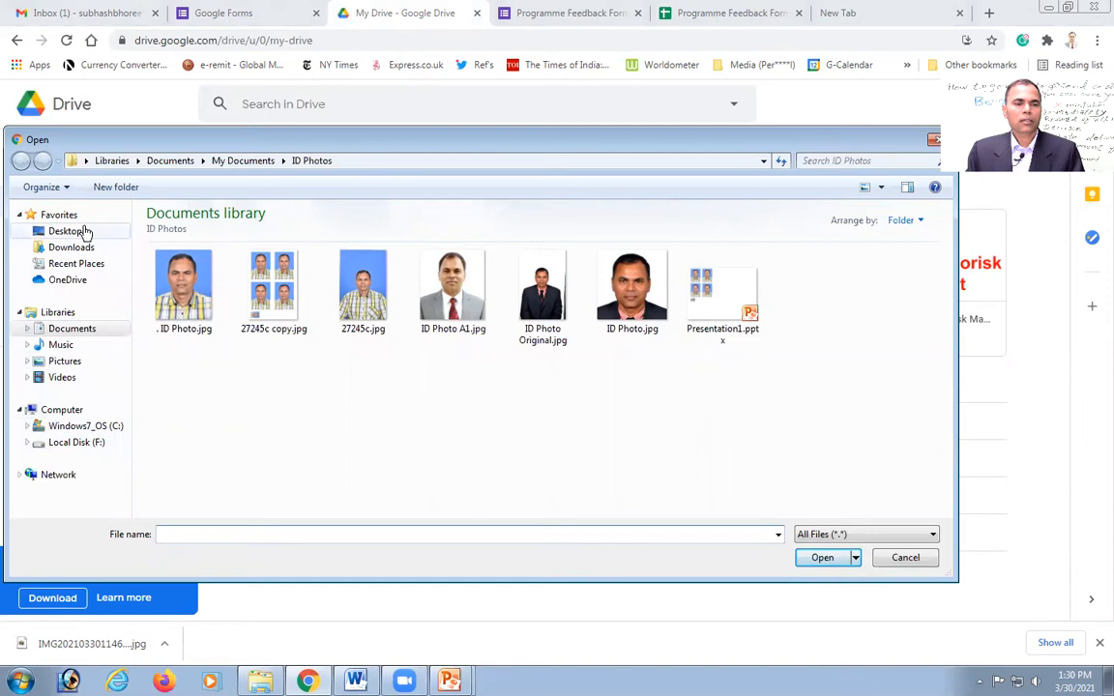
pyautogui.click(66, 231)
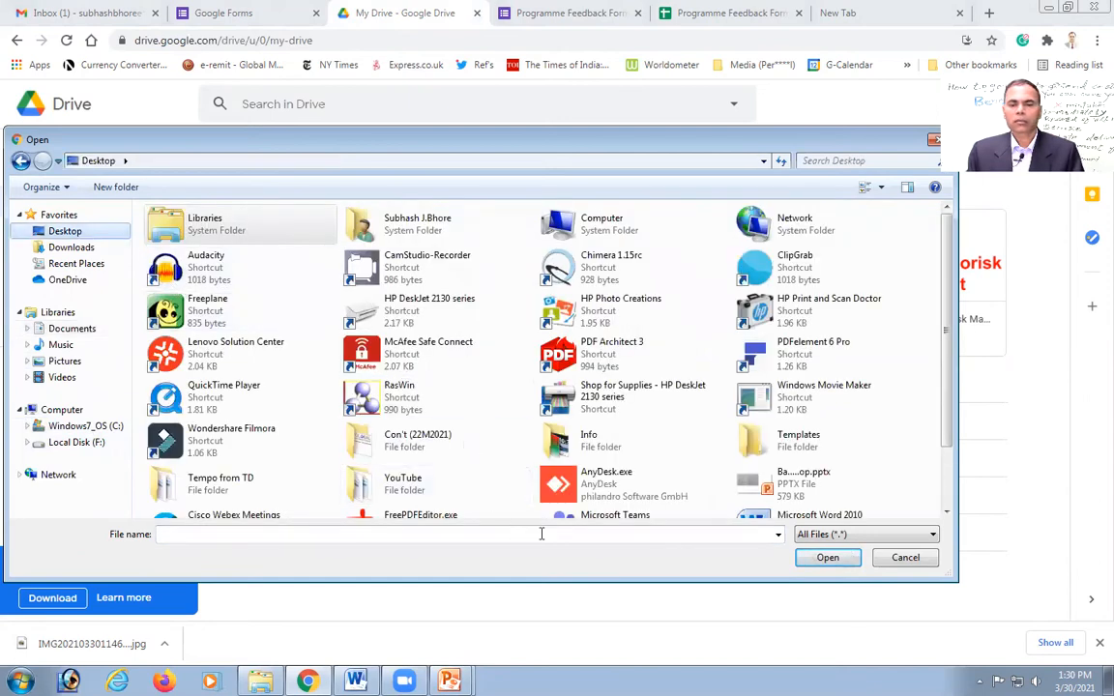
pyautogui.doubleClick(739, 436)
pyautogui.rightClick(757, 440)
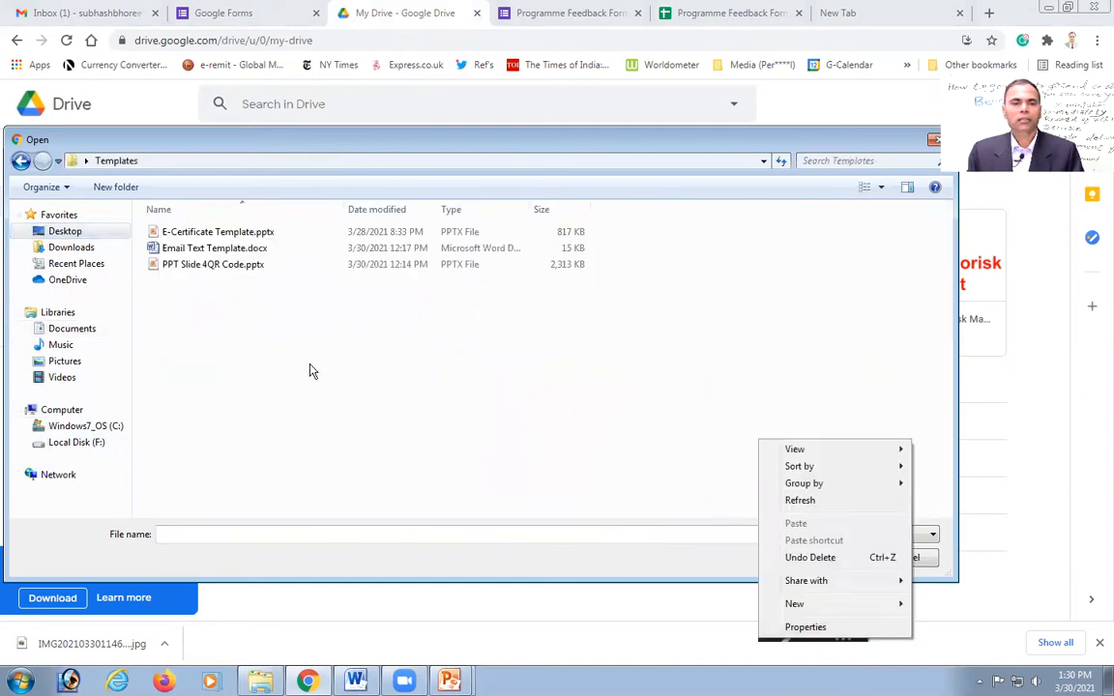
pyautogui.click(163, 234)
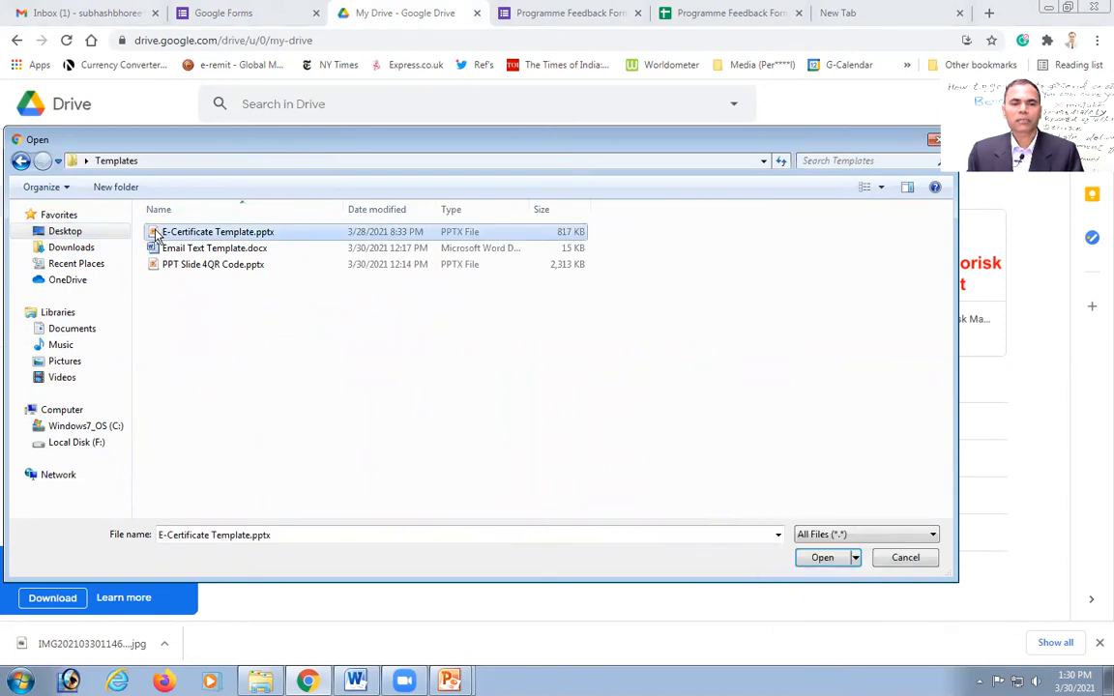
pyautogui.doubleClick(157, 235)
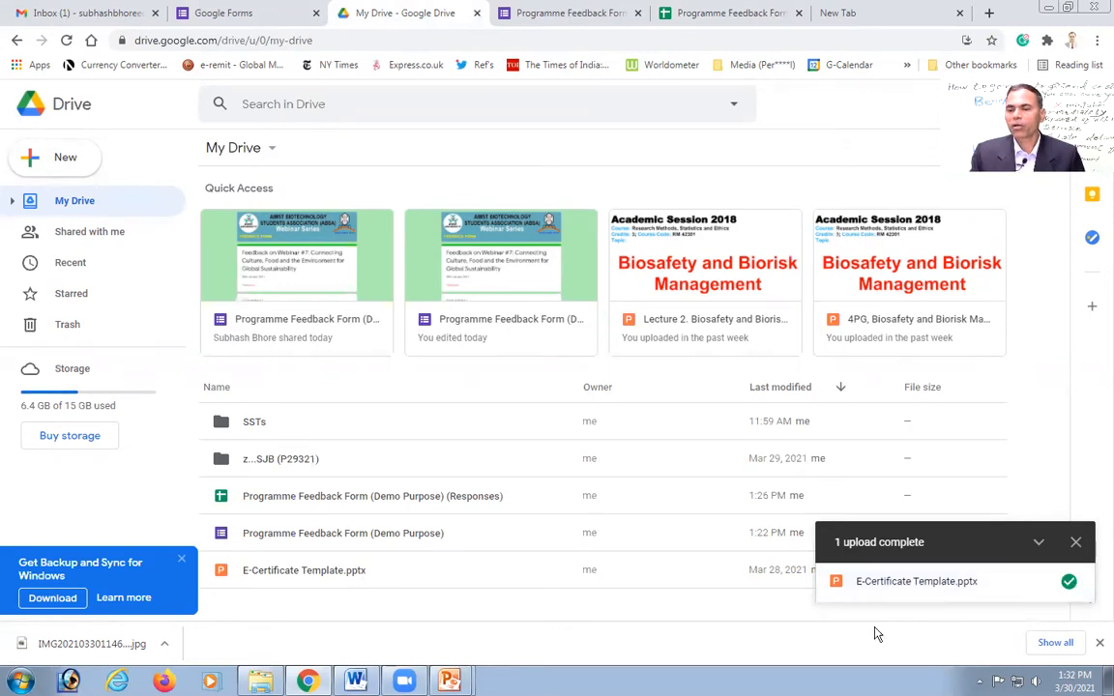
# Step: Save E-Certificate Template.pptx as a Google Slides copy, then return to the responses spreadsheet
pyautogui.click(936, 585)
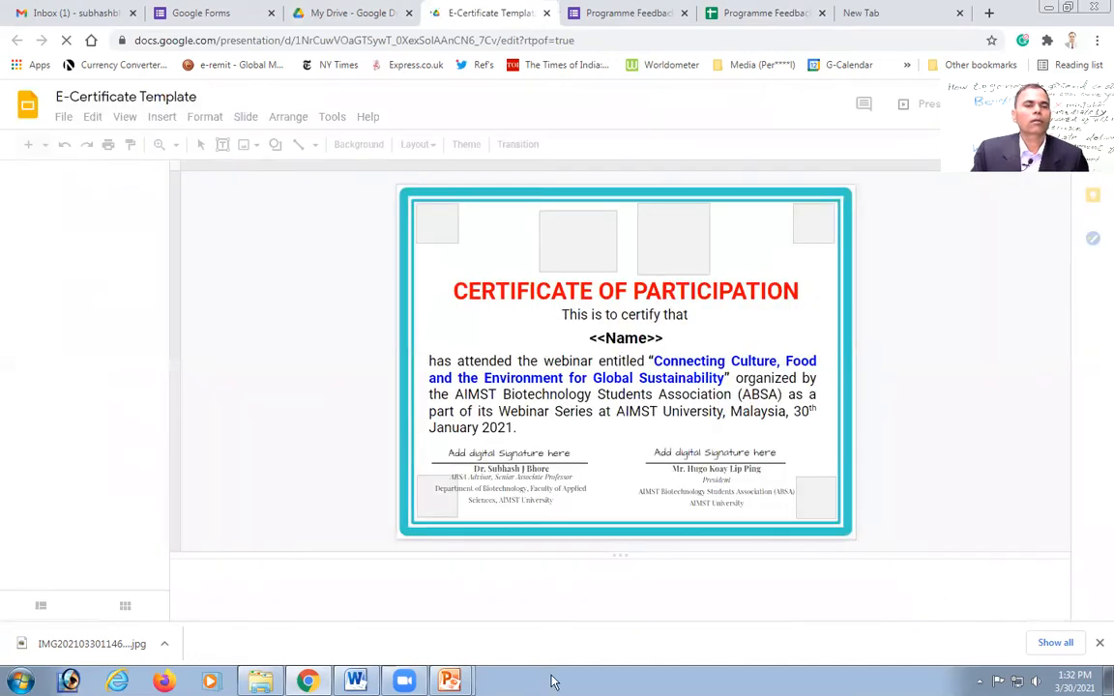
pyautogui.click(62, 117)
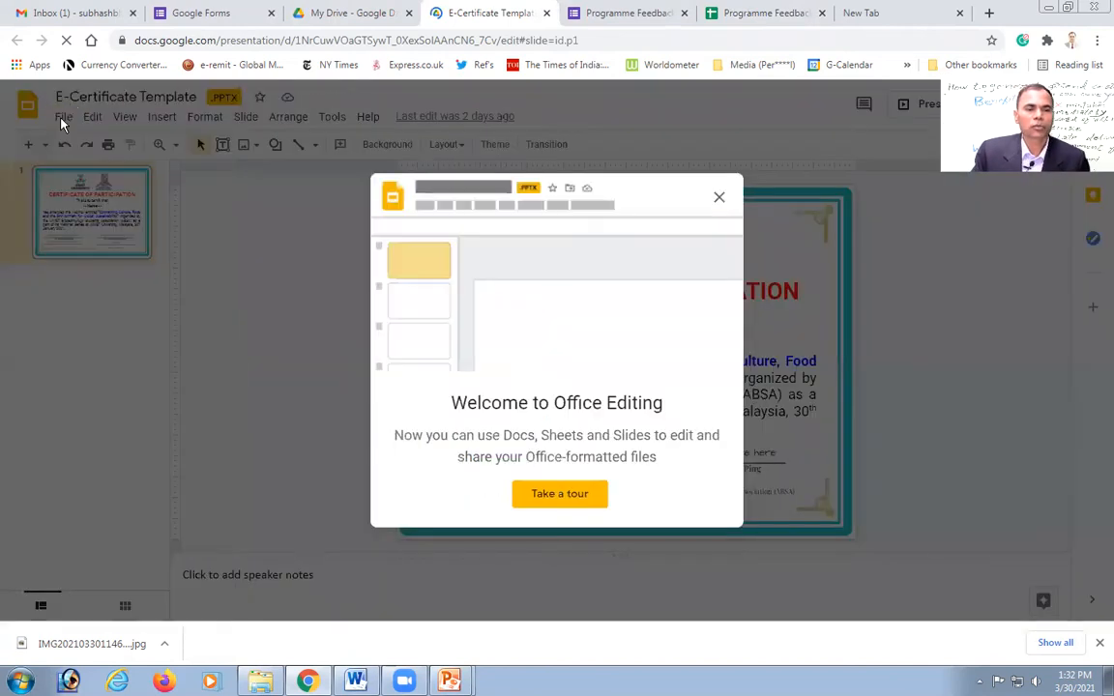
pyautogui.click(719, 198)
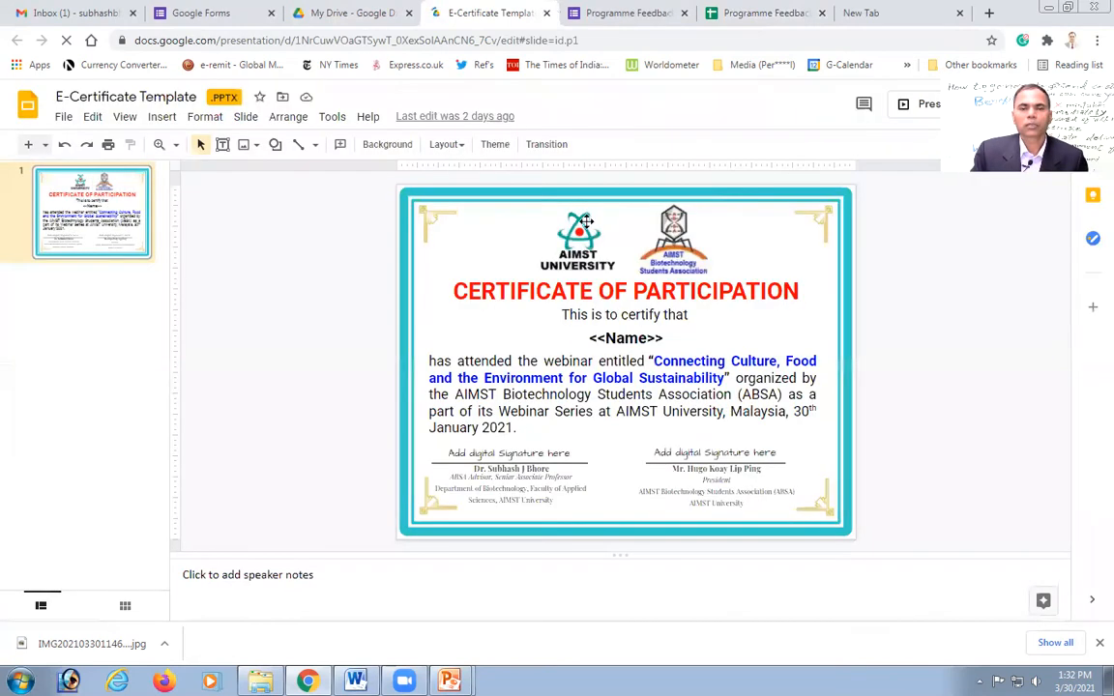
pyautogui.click(63, 117)
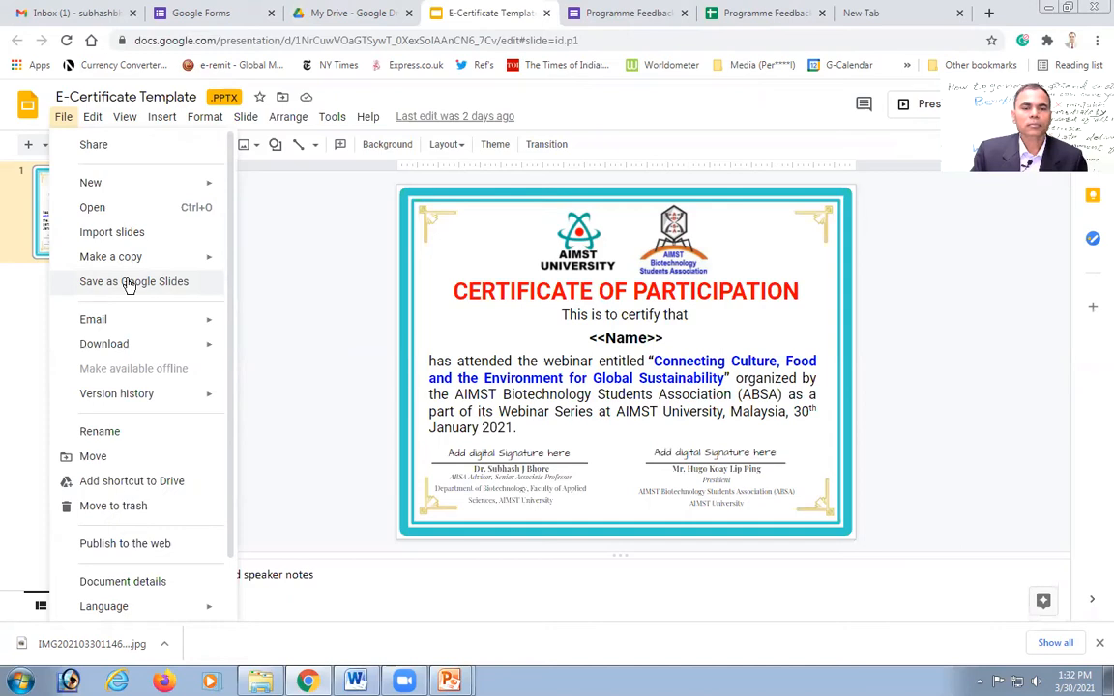
pyautogui.click(130, 282)
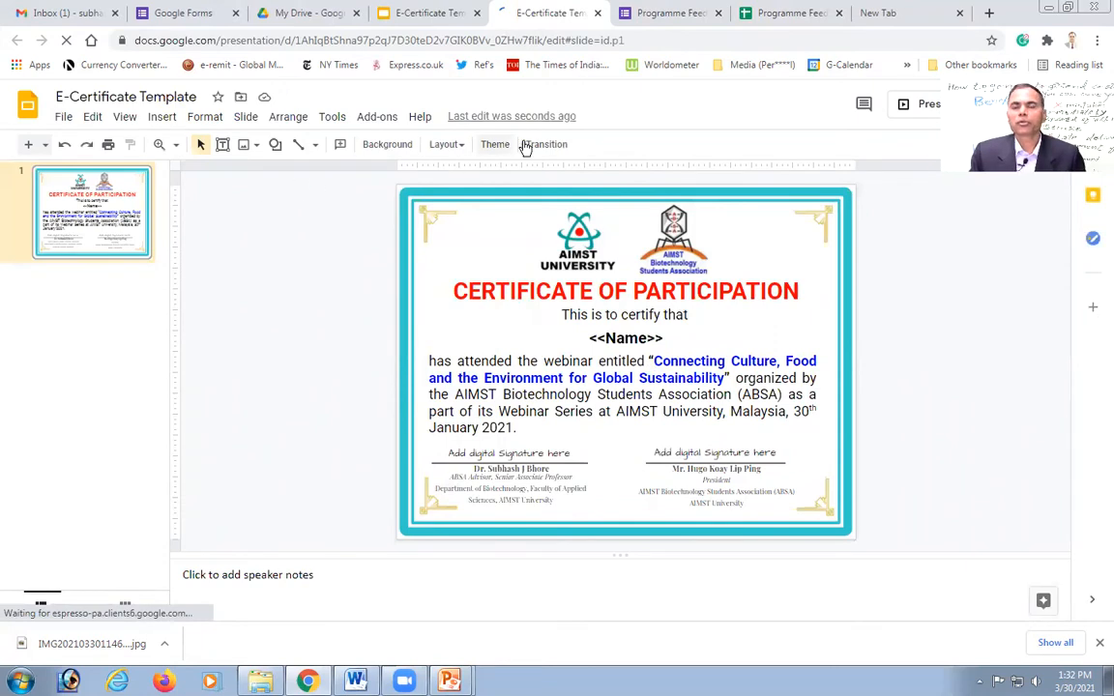
pyautogui.click(779, 14)
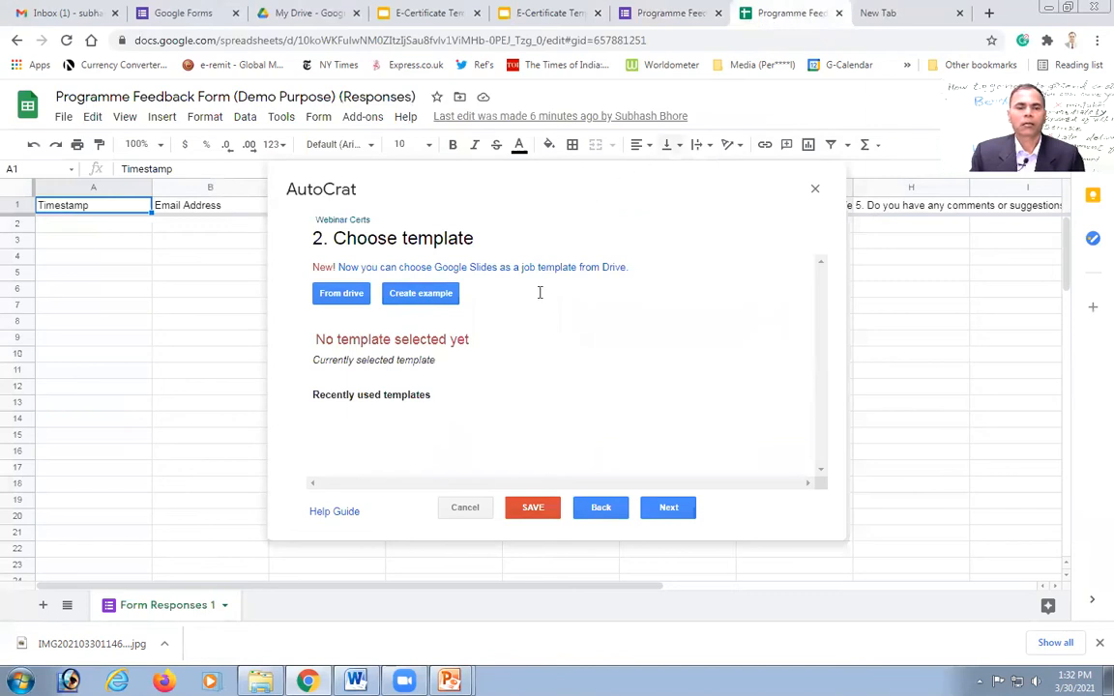
# Step: Choose the E-Certificate Template file from Google Drive as the AutoCrat job's template
pyautogui.click(332, 294)
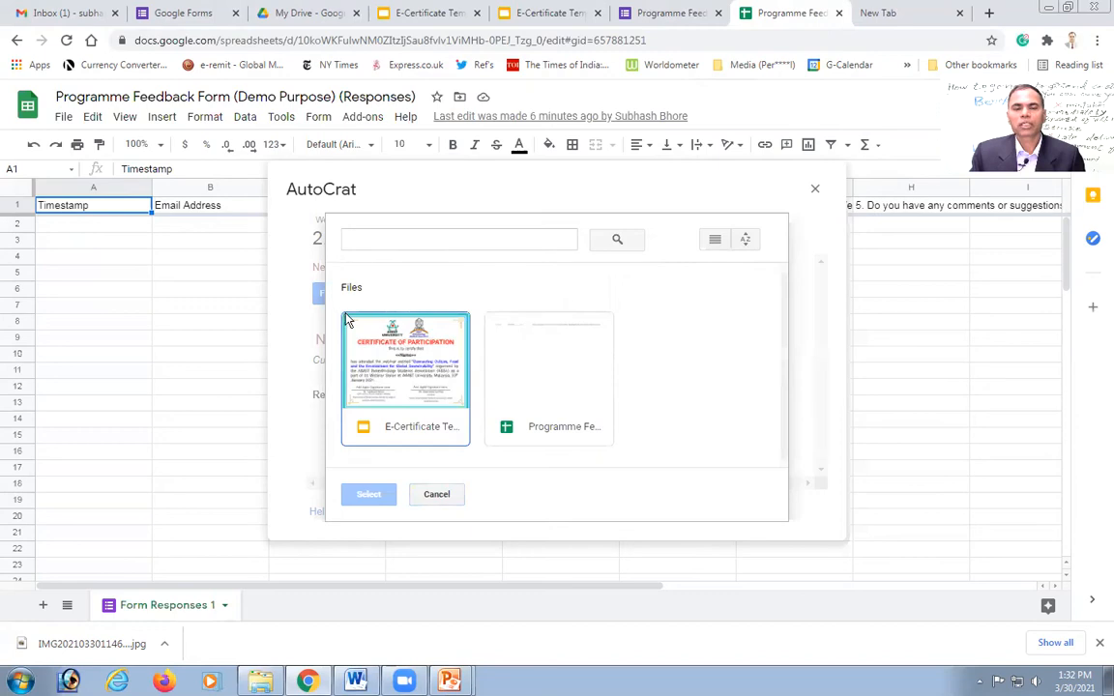
pyautogui.click(394, 379)
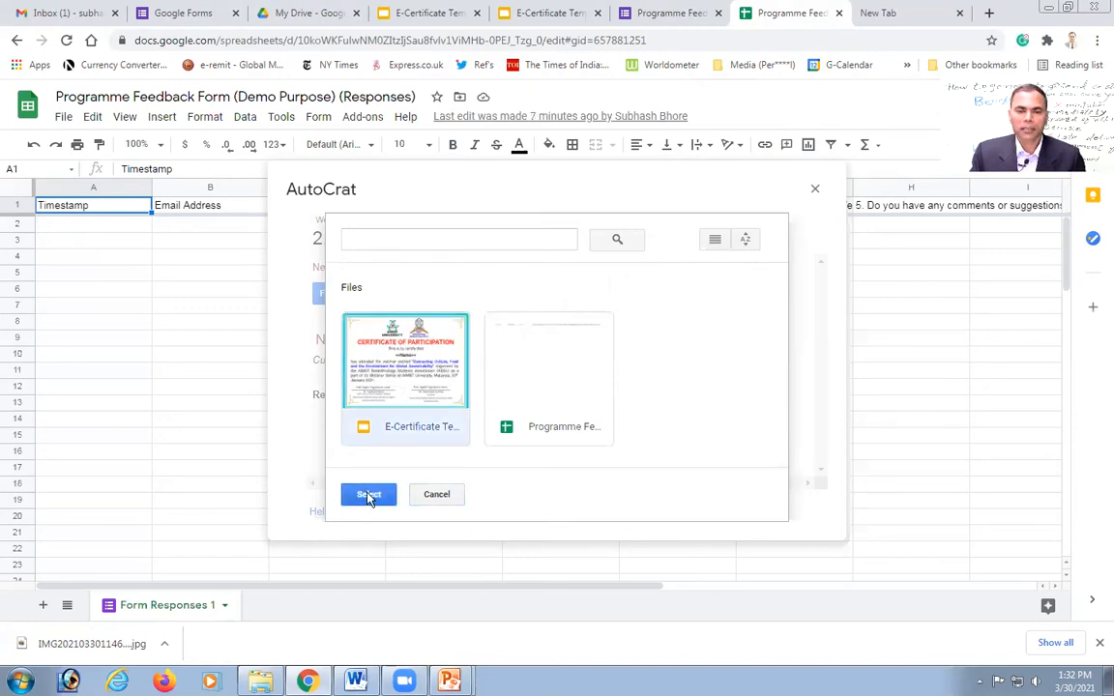
pyautogui.click(368, 496)
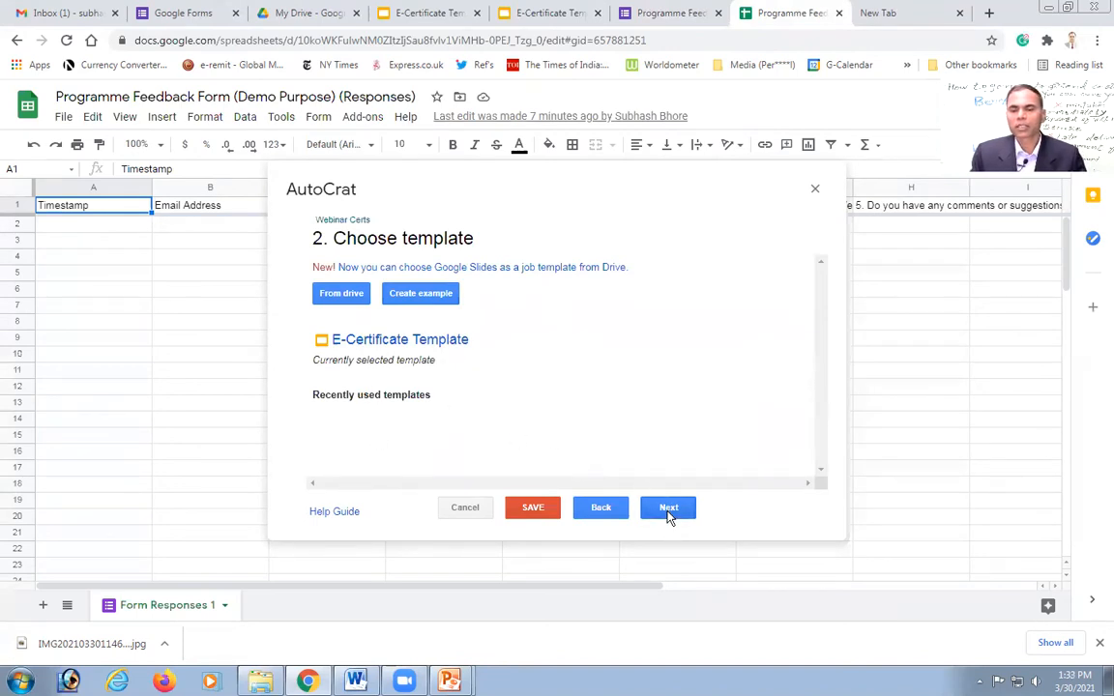
# Step: Keep the <<Name>> tag mapped to the Name column as Standard and advance to file settings
pyautogui.click(669, 509)
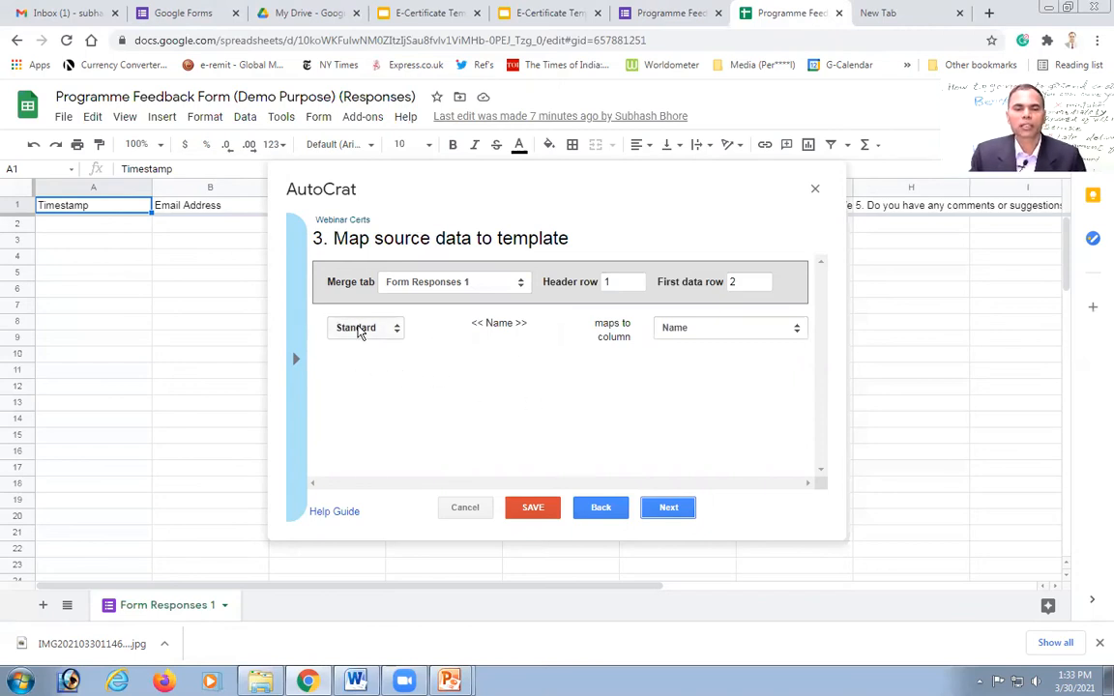
pyautogui.click(361, 330)
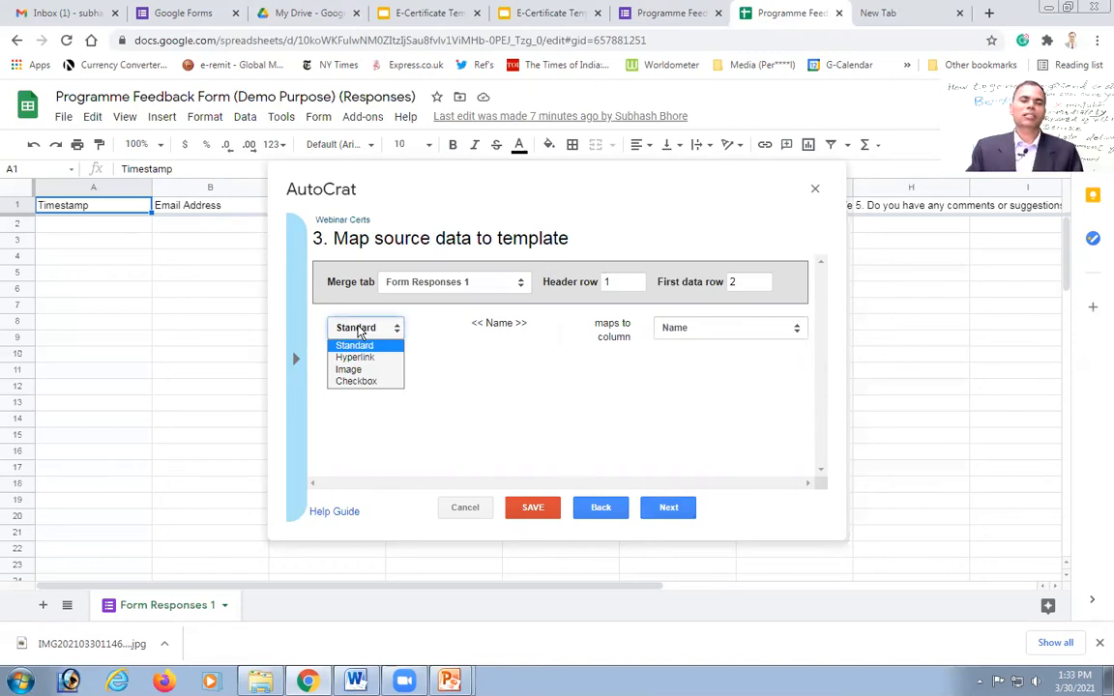
pyautogui.click(493, 355)
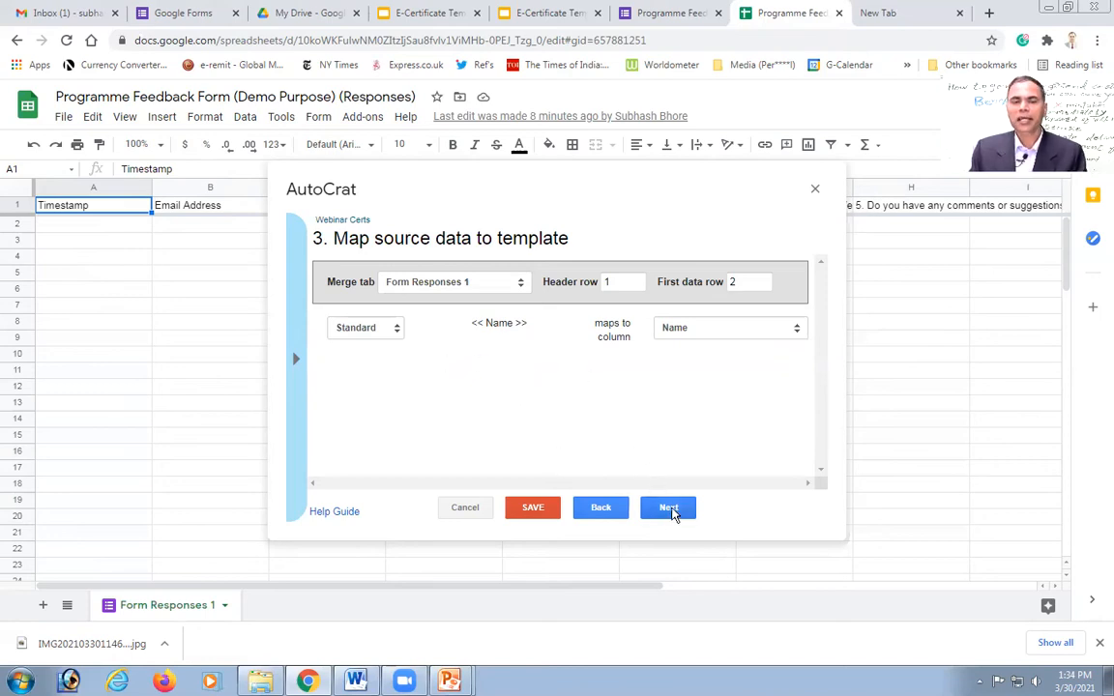
pyautogui.click(669, 510)
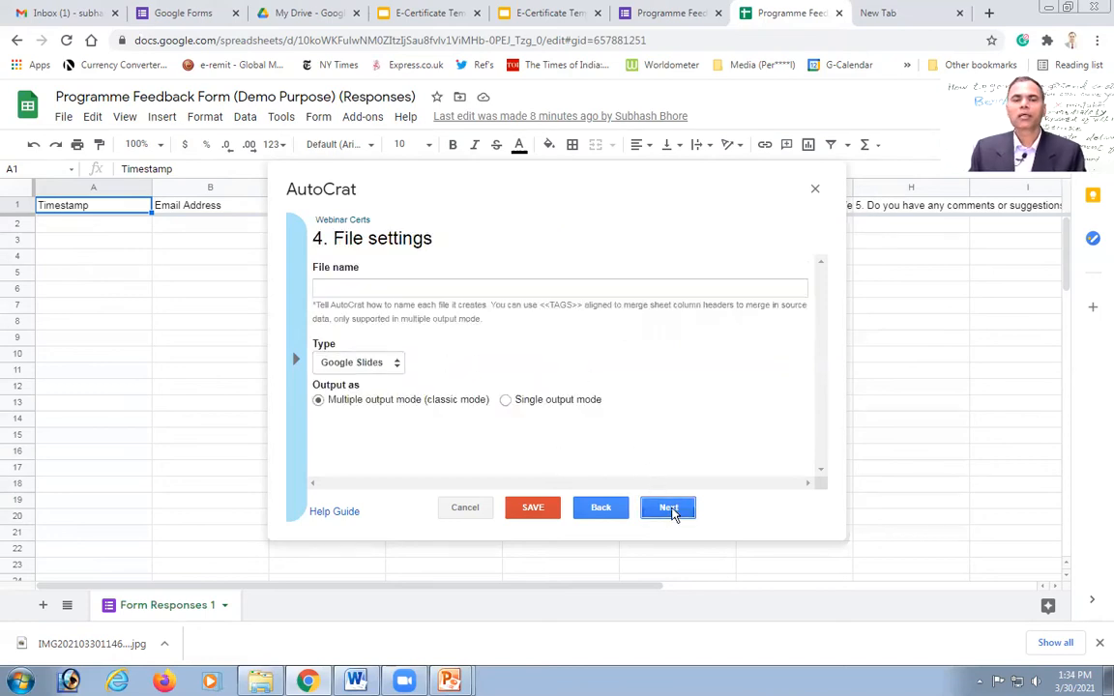
# Step: Name generated files 'Webinar Cert, <<Name>>', set the output type to PDF, and advance to merge conditions
pyautogui.click(341, 288)
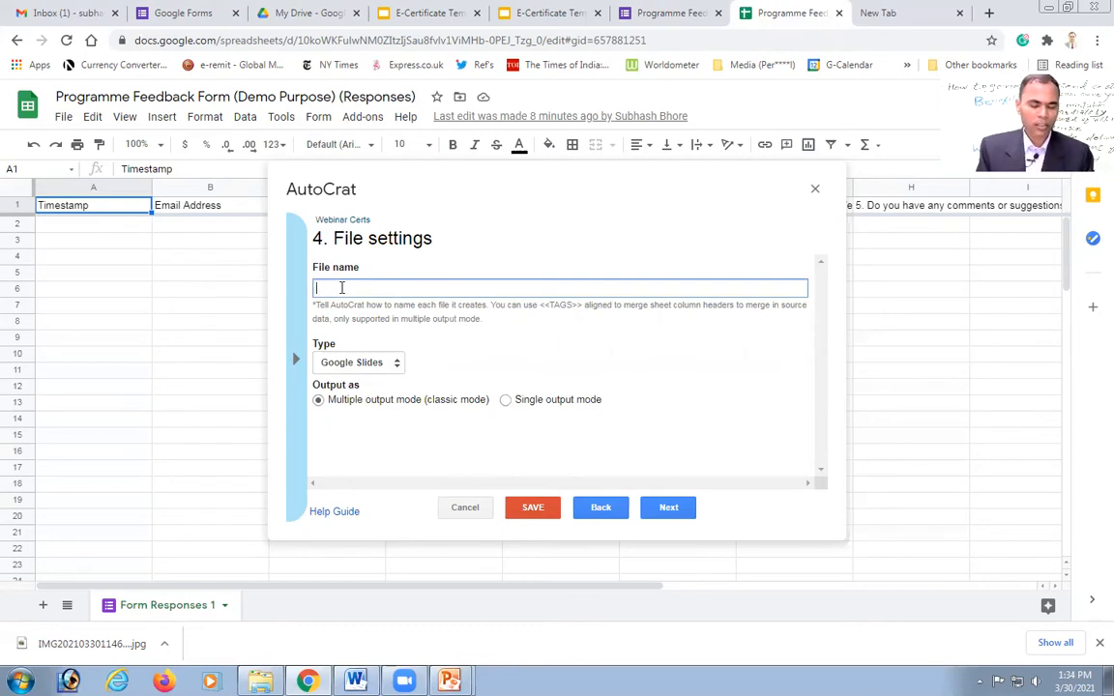
pyautogui.write('Webinar Cert, <<>>')
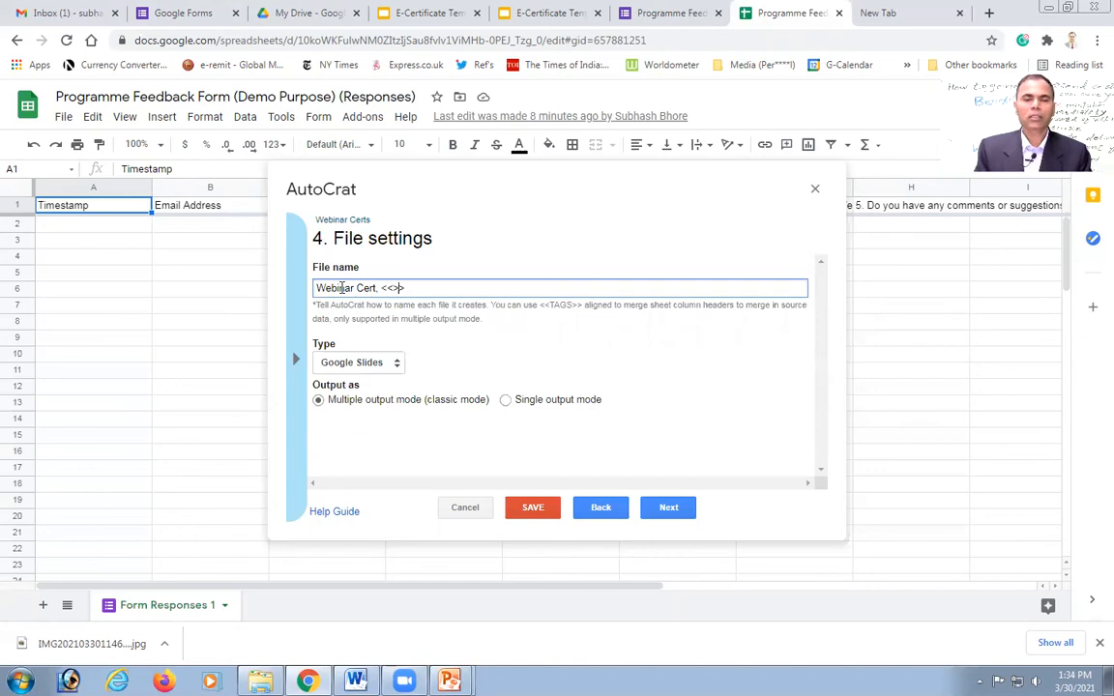
pyautogui.write('Name')
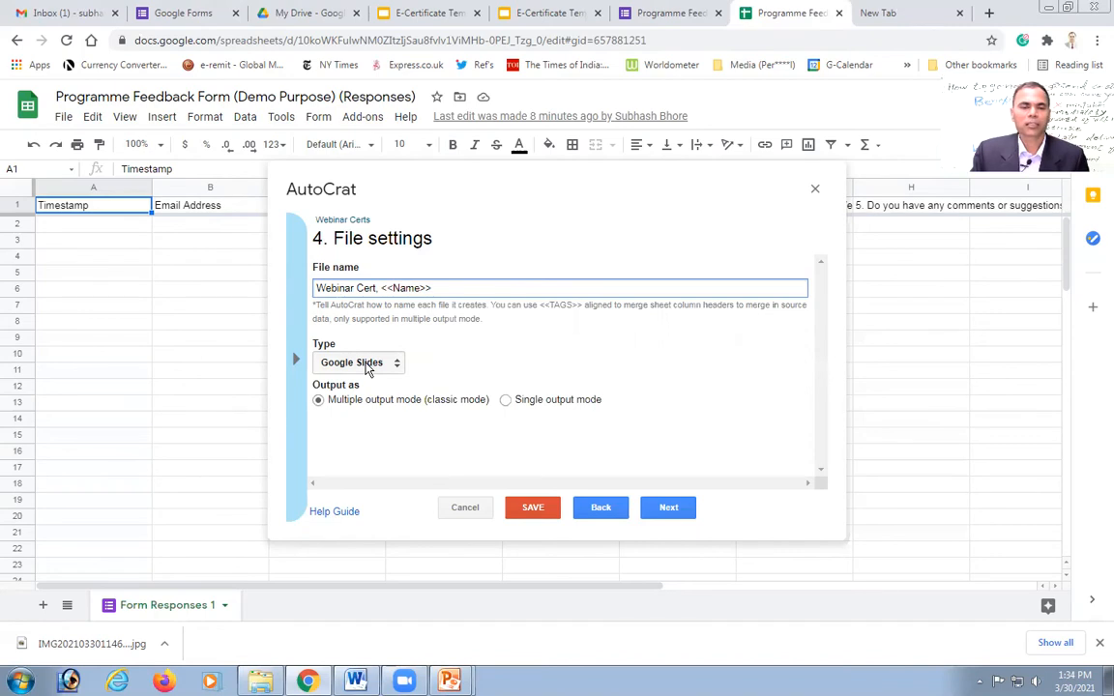
pyautogui.click(367, 371)
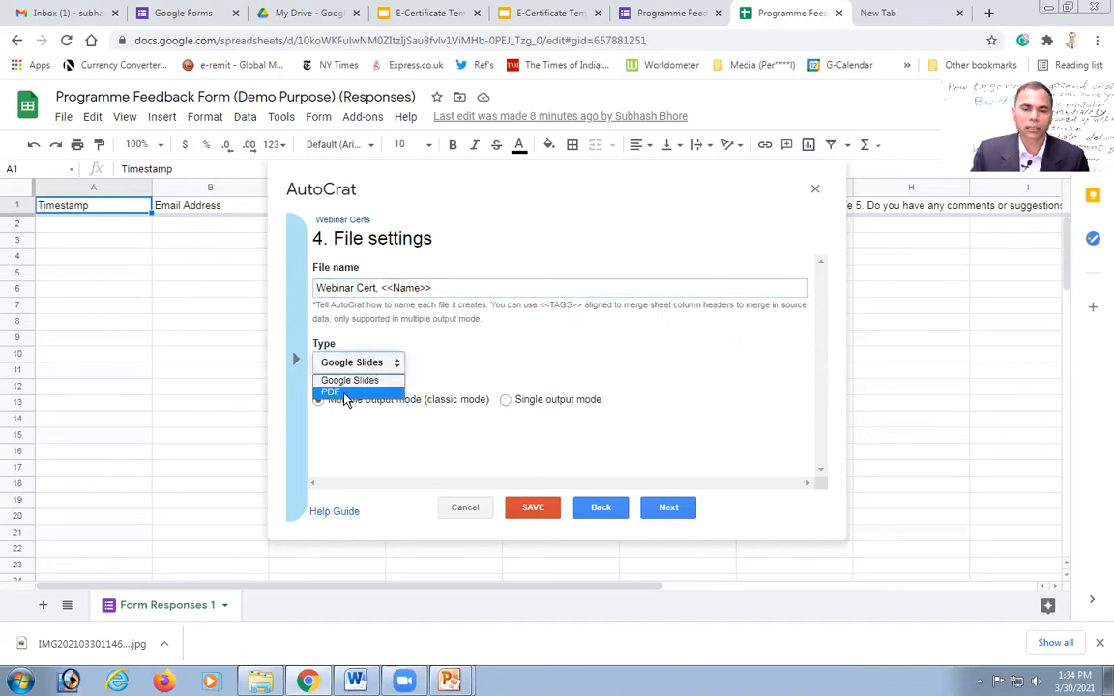
pyautogui.click(344, 394)
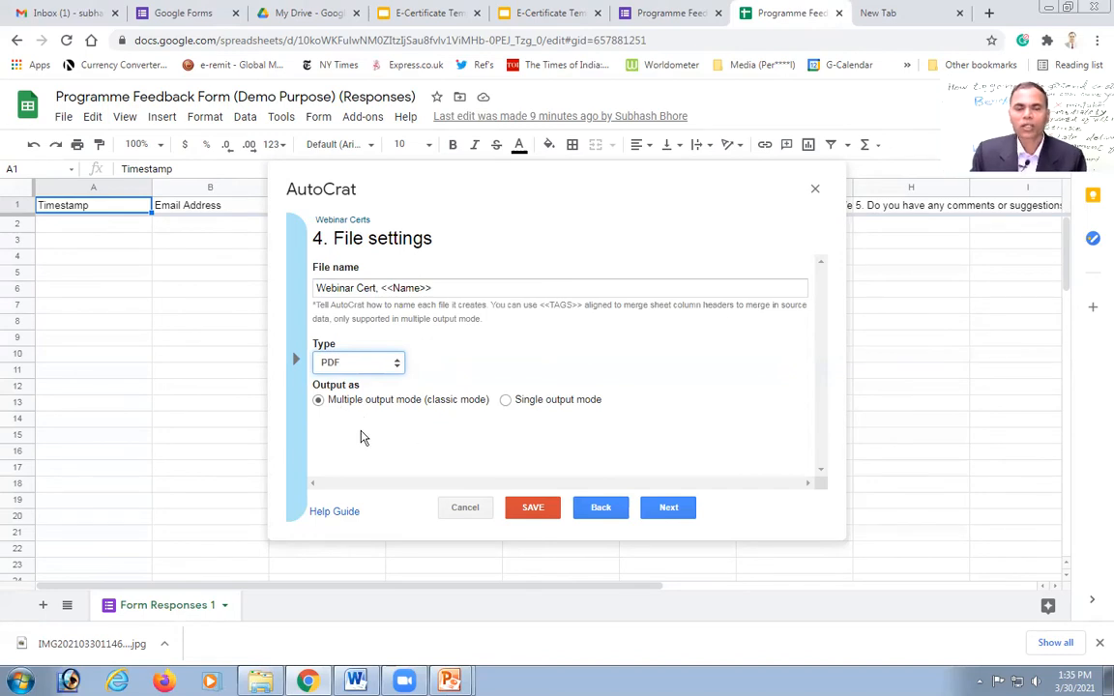
pyautogui.click(669, 508)
pyautogui.click(668, 509)
pyautogui.click(668, 509)
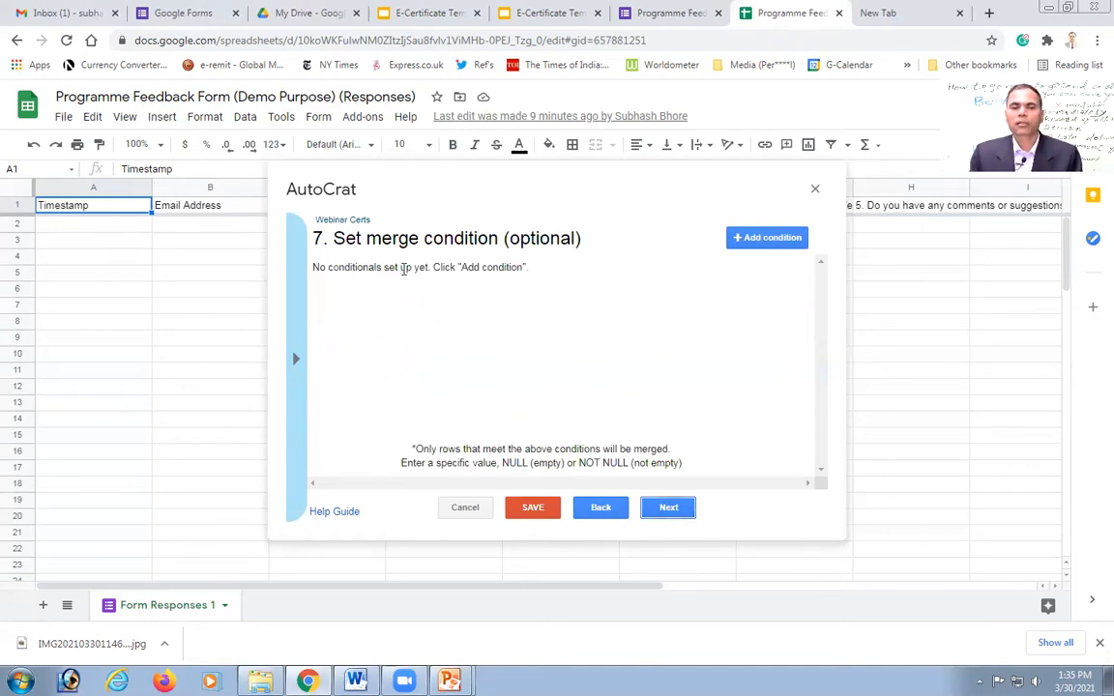
# Step: Skip merge conditions, set Share doc to Yes, and bring the email recipient fields into view
pyautogui.click(668, 509)
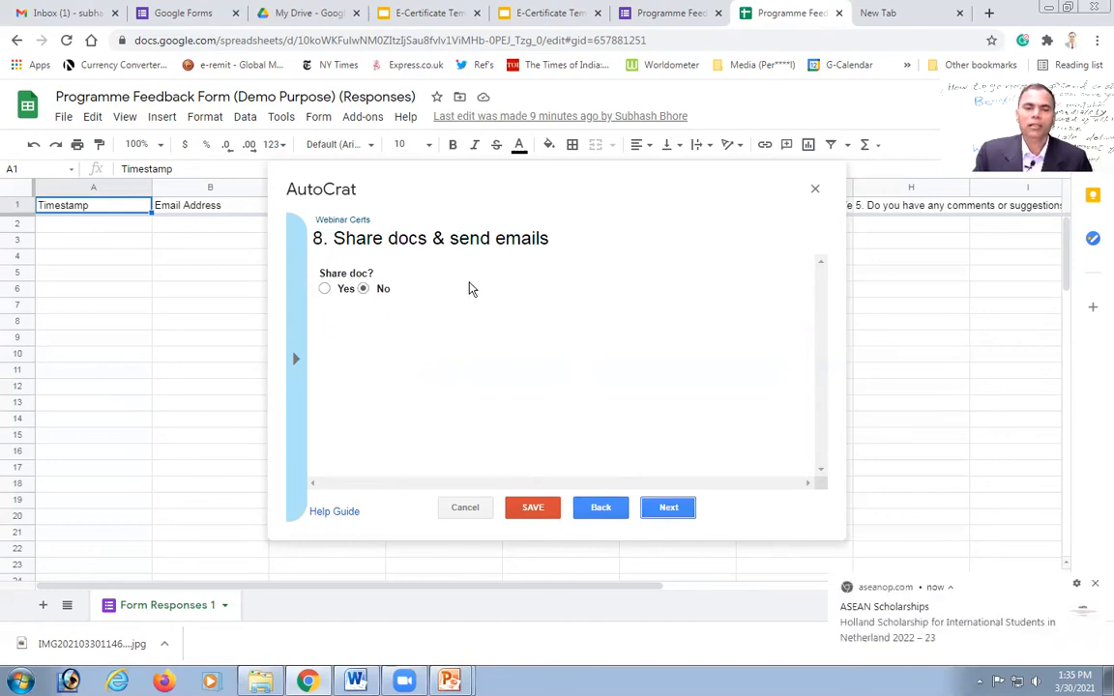
pyautogui.click(325, 289)
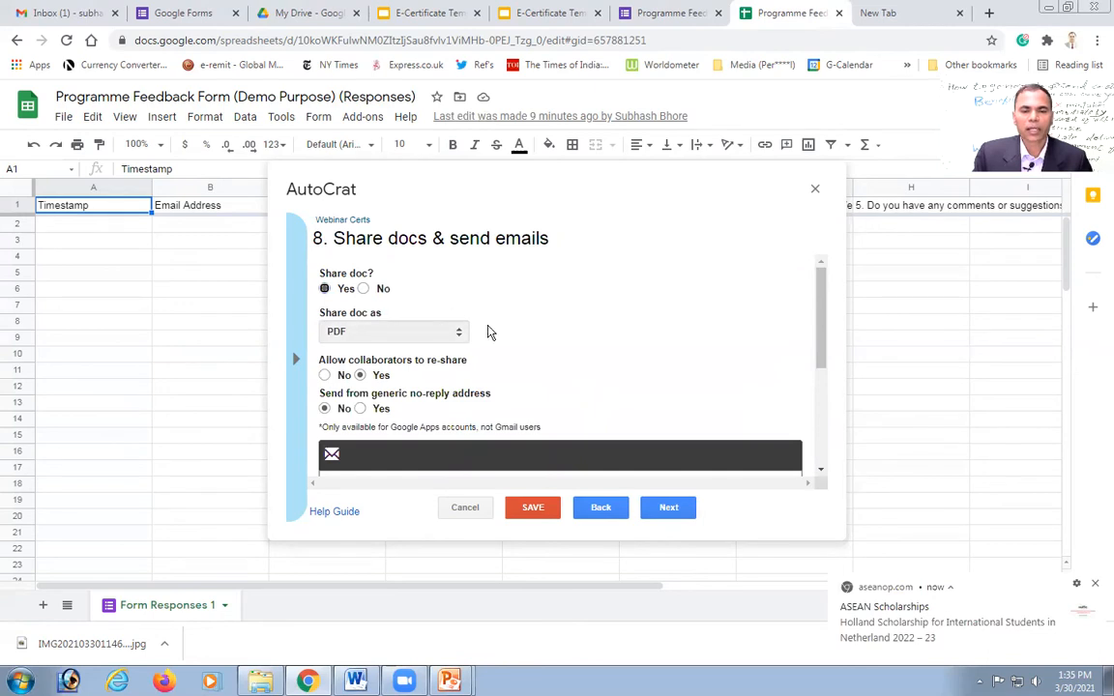
pyautogui.moveTo(818, 288)
pyautogui.mouseDown()
pyautogui.moveTo(810, 383)
pyautogui.moveTo(798, 280)
pyautogui.mouseUp()
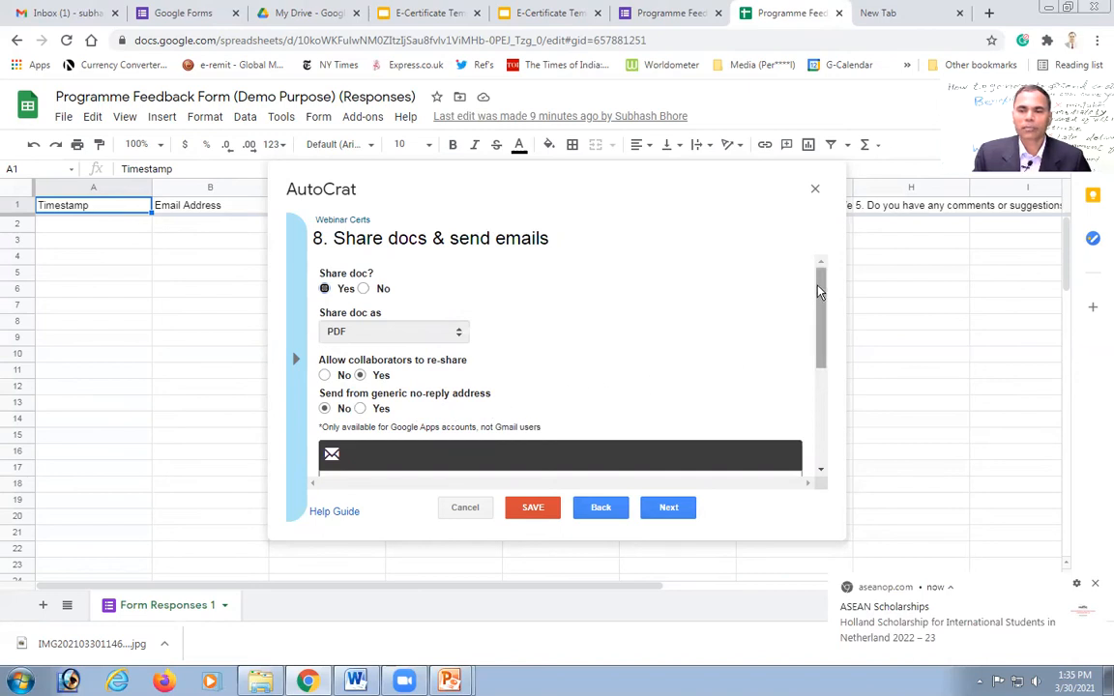
pyautogui.moveTo(820, 288); pyautogui.dragTo(812, 349)
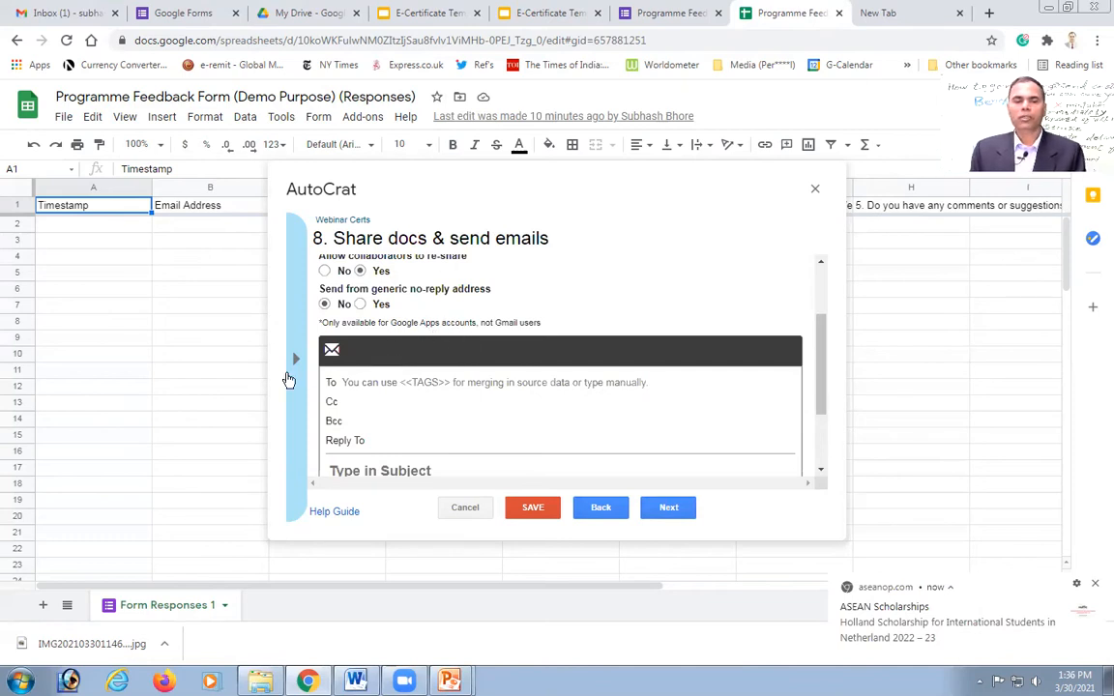
# Step: Address the email To <<Email Address>>, then bring up Email Text Template.docx in Word
pyautogui.click(374, 384)
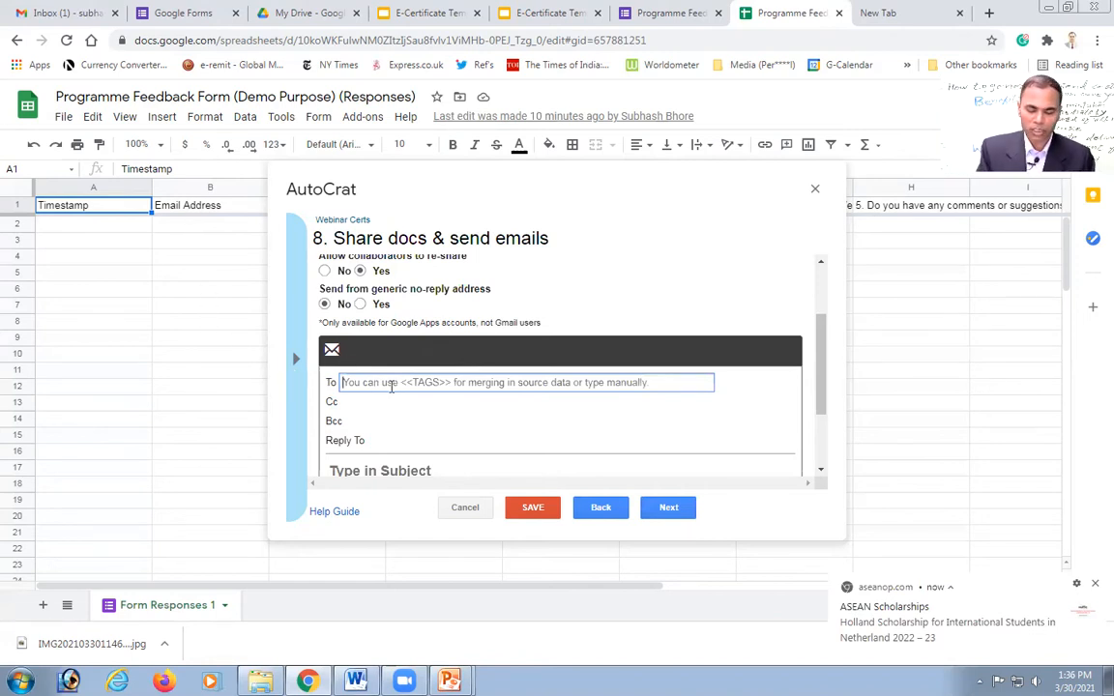
pyautogui.write('<<')
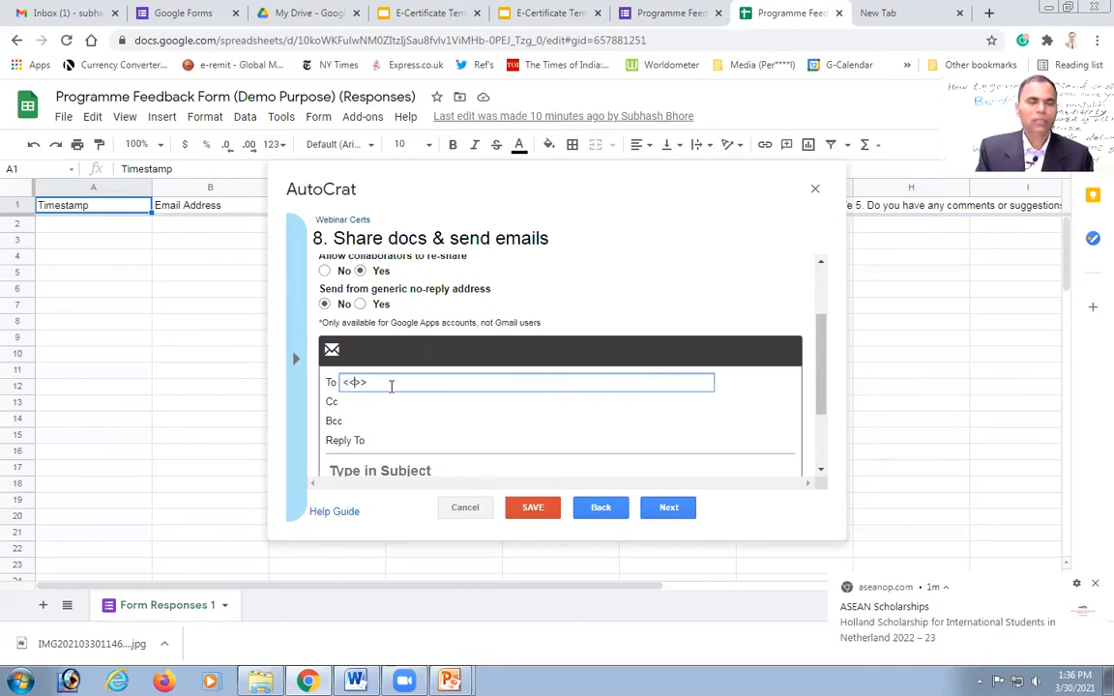
pyautogui.write('Email A')
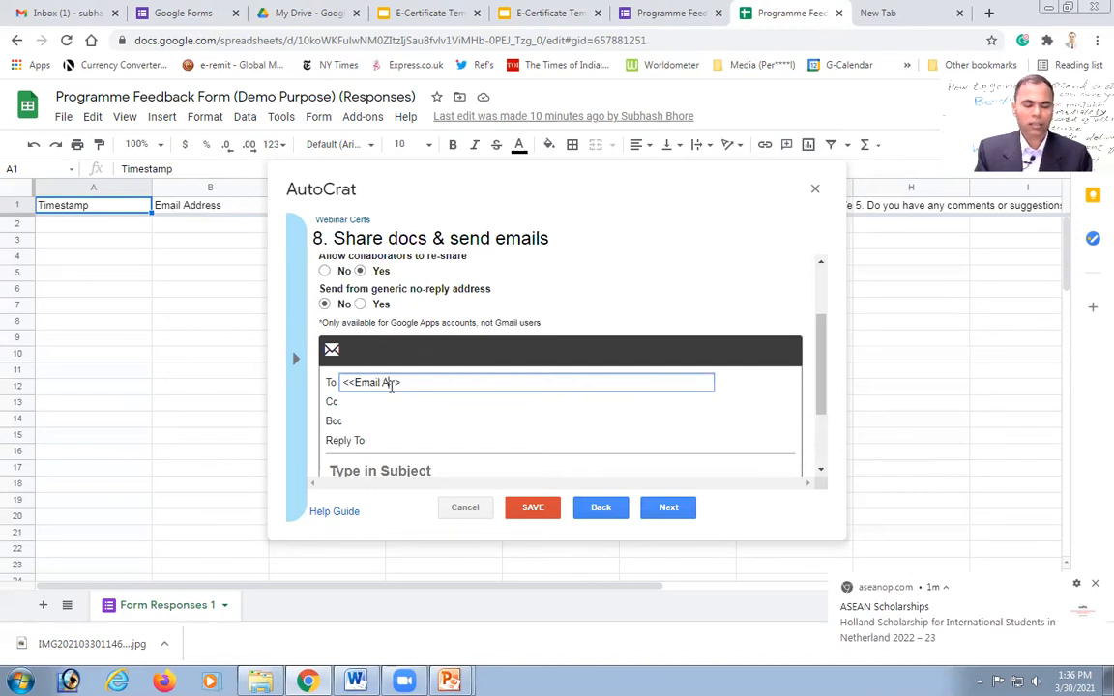
pyautogui.write('ddre')
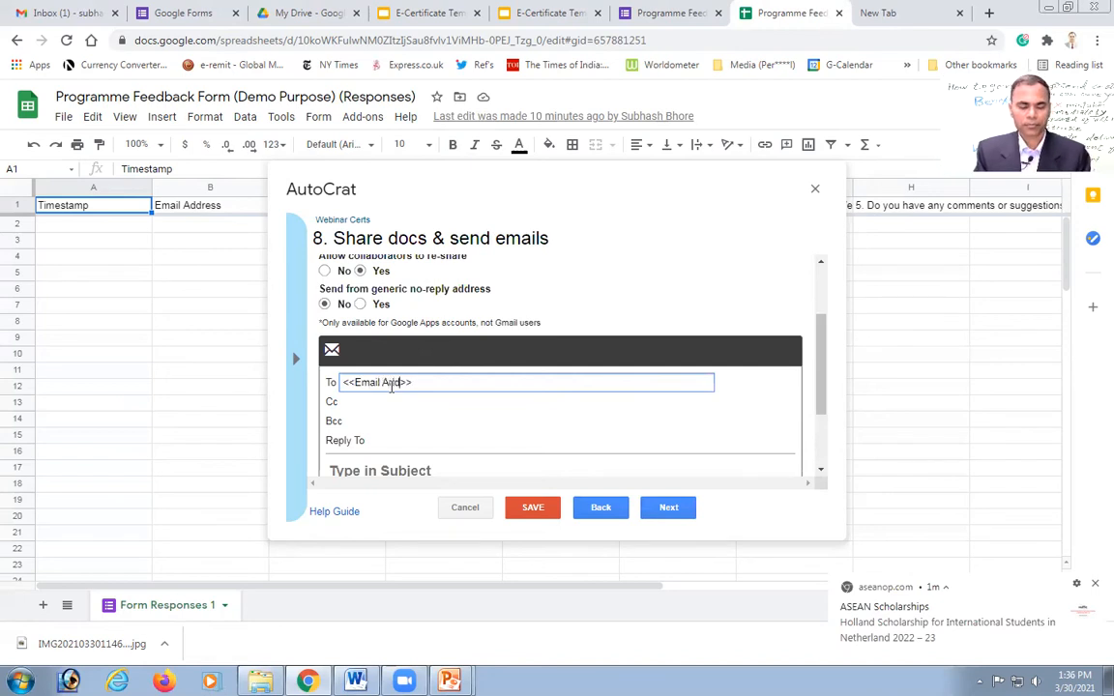
pyautogui.write('ss')
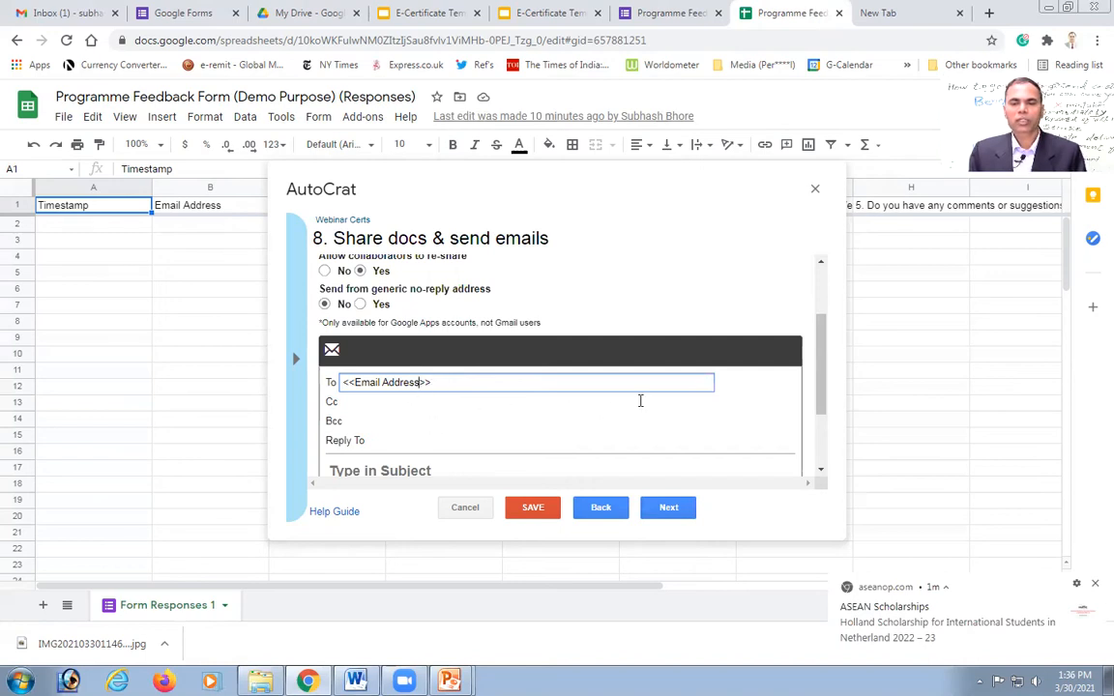
pyautogui.moveTo(819, 332); pyautogui.dragTo(831, 366)
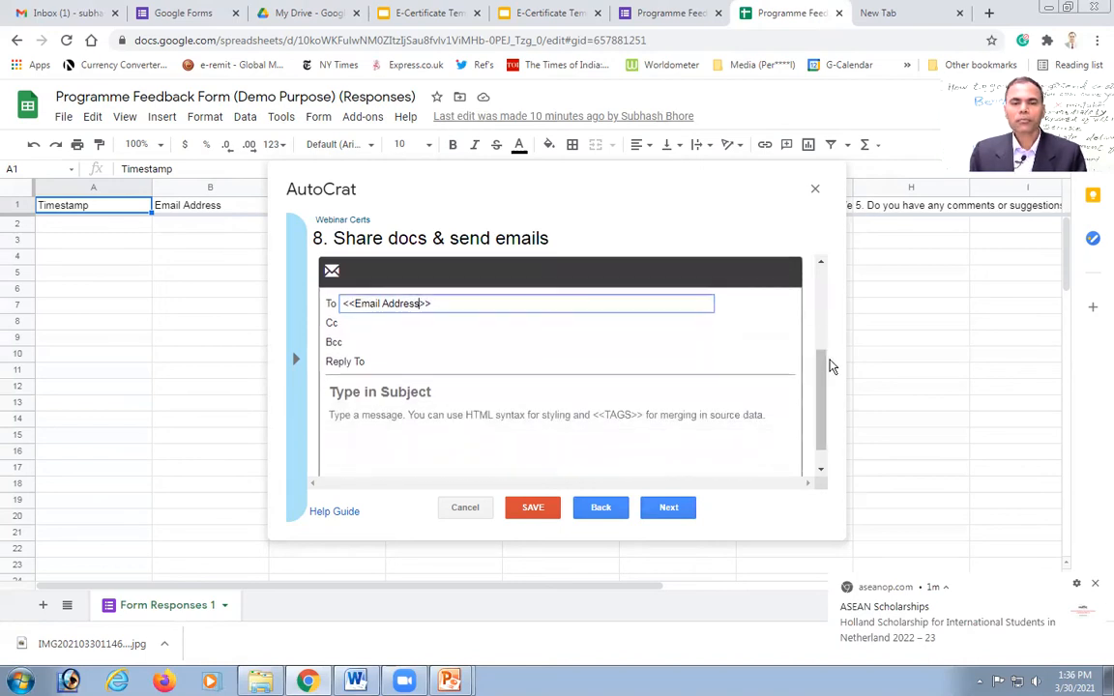
pyautogui.click(383, 392)
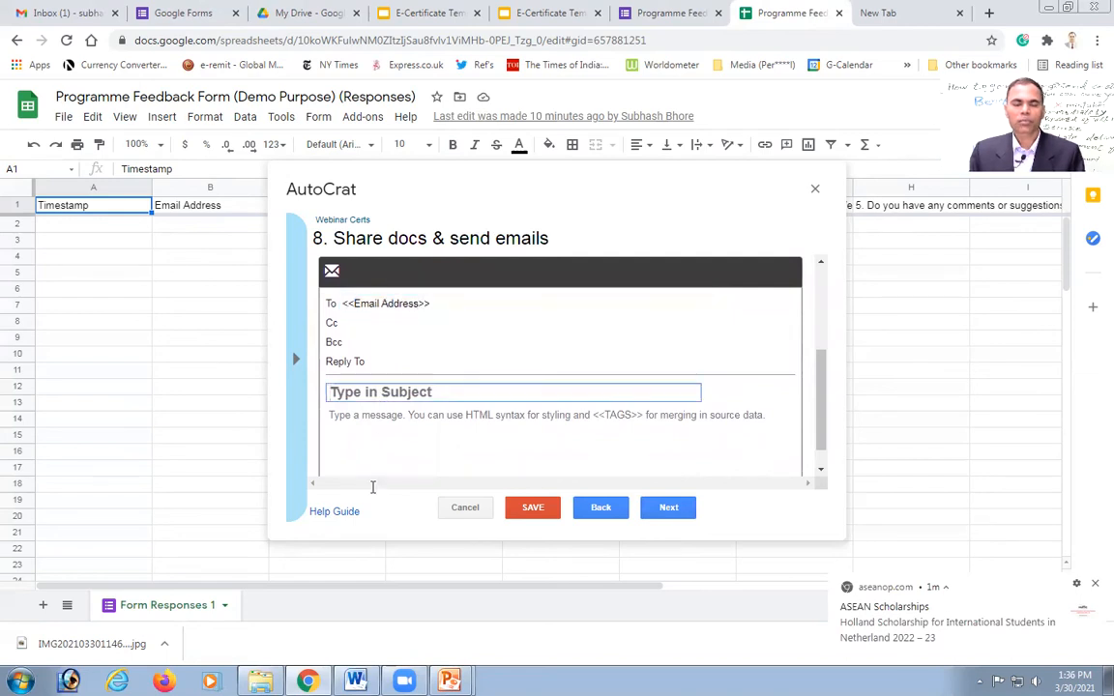
pyautogui.moveTo(354, 677)
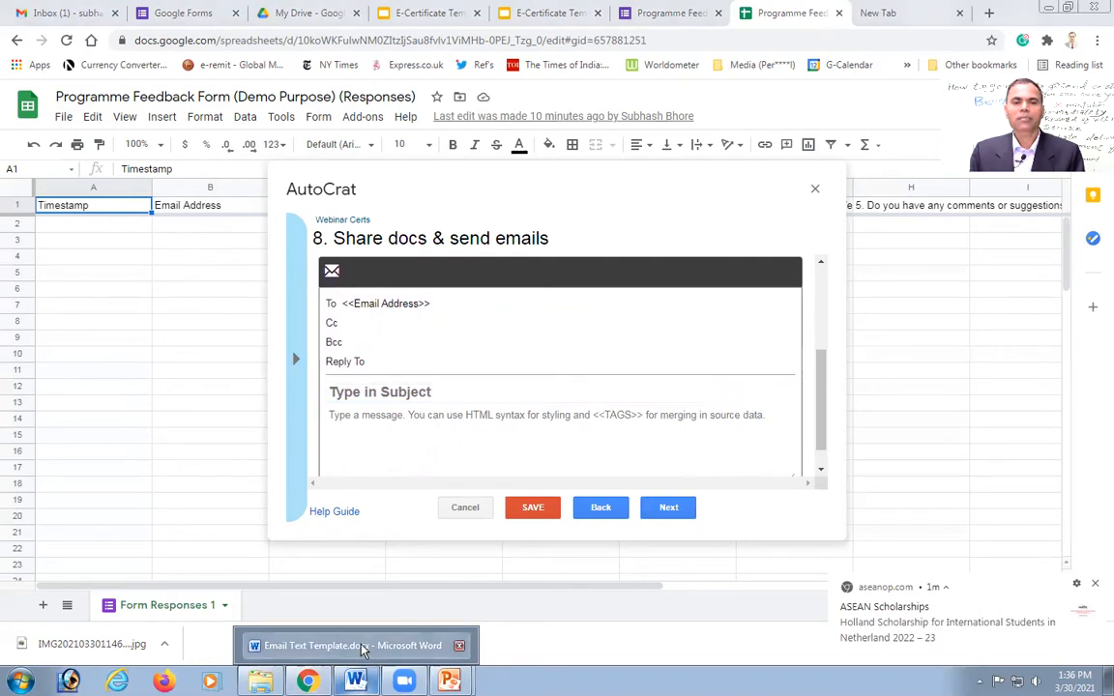
pyautogui.click(363, 648)
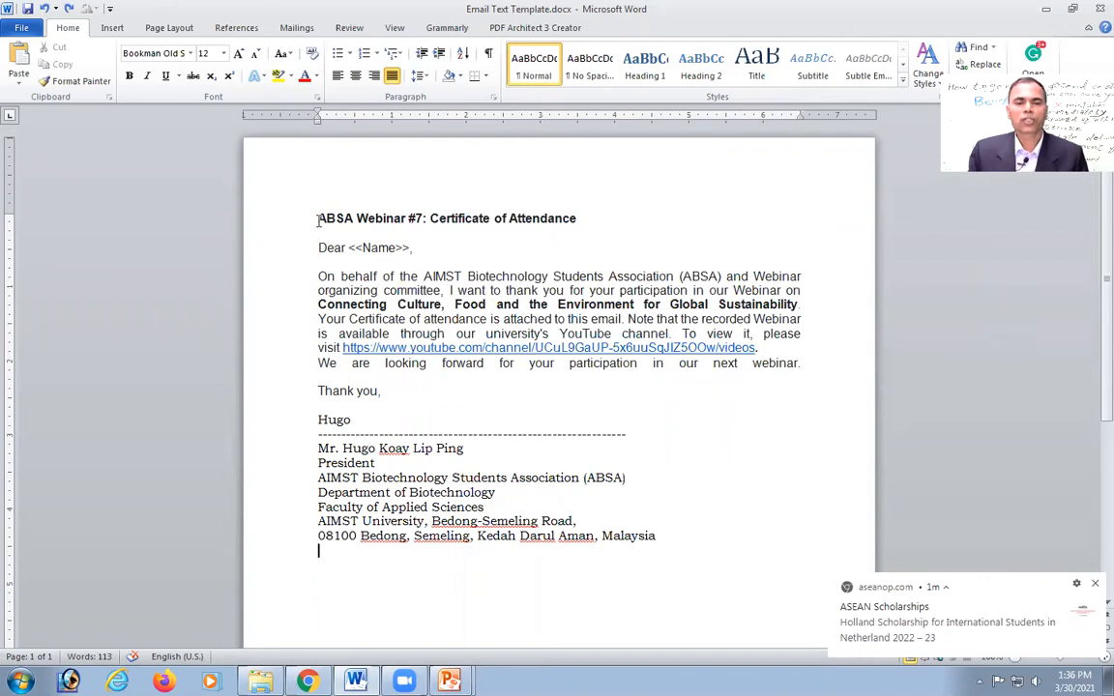
# Step: Select and copy the email template from the ABSA title through the last address line, then return to Chrome
pyautogui.moveTo(317, 219); pyautogui.dragTo(535, 232)
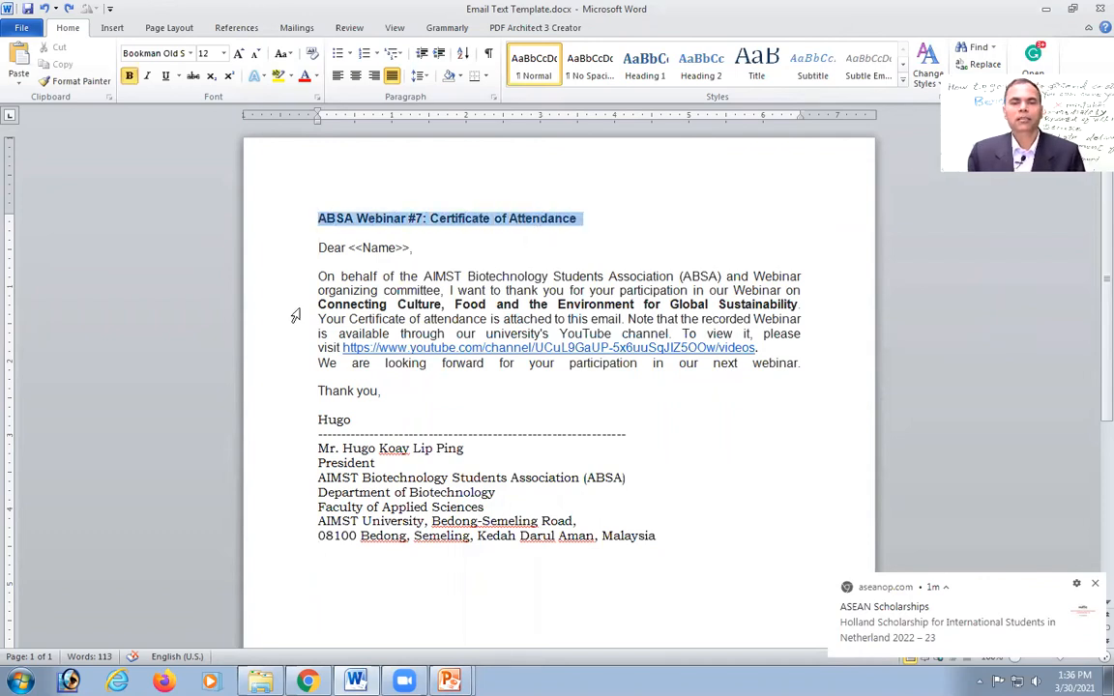
pyautogui.click(380, 249)
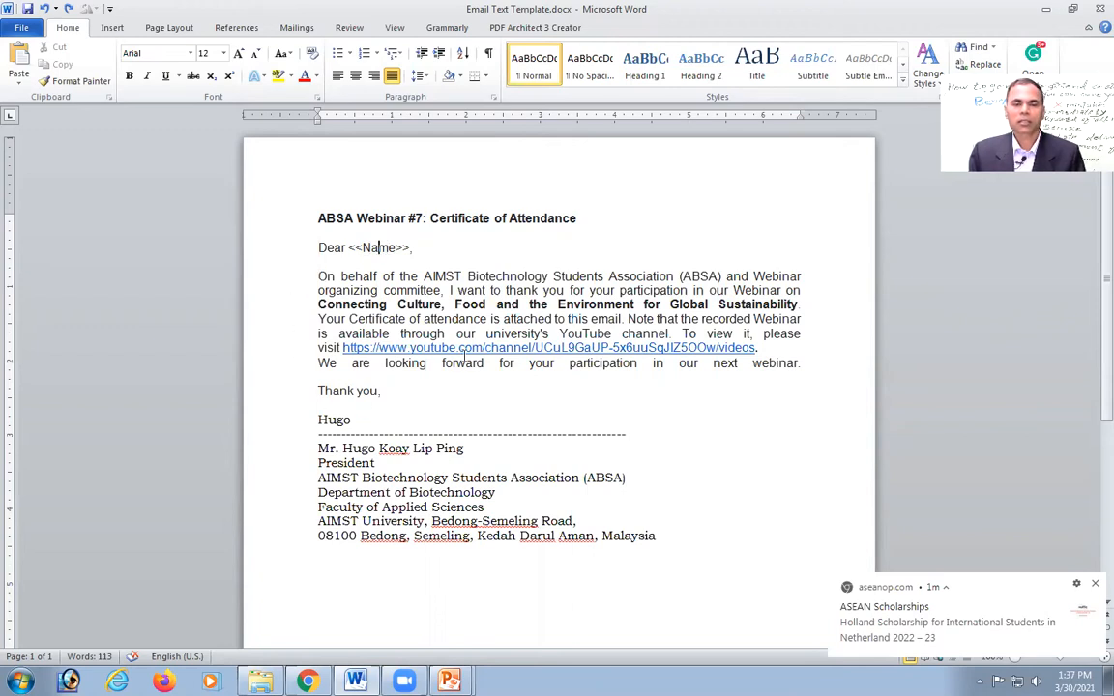
pyautogui.doubleClick(320, 219)
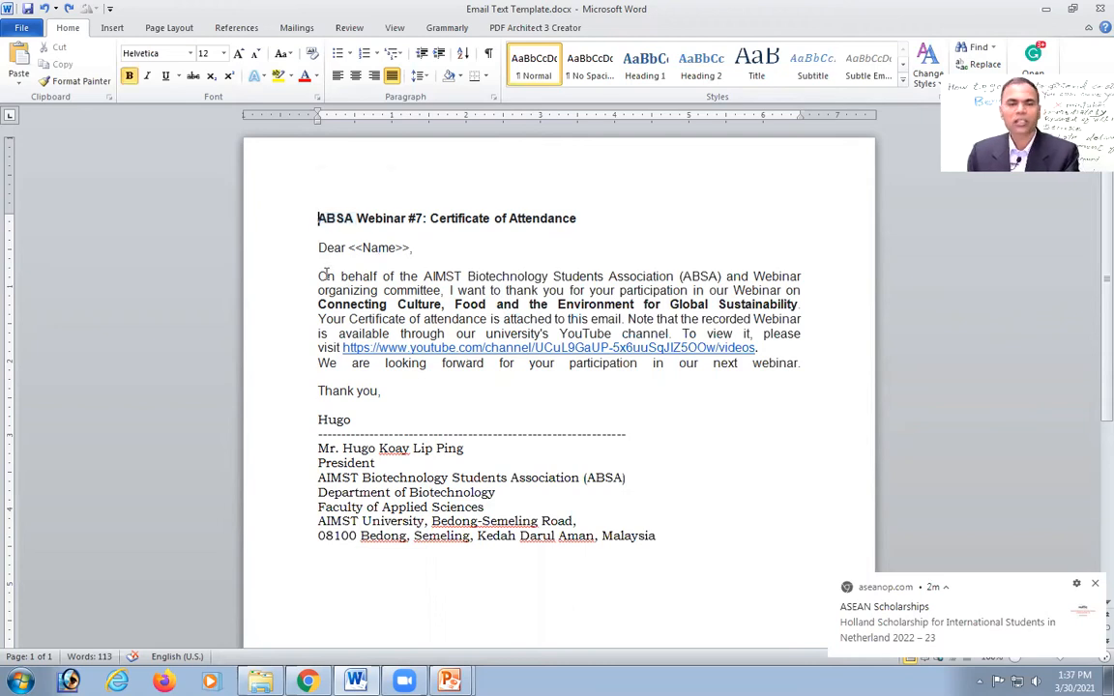
pyautogui.keyDown('shift'); pyautogui.click(327, 279); pyautogui.keyUp('shift')
pyautogui.hotkey('shift', 'Down')
pyautogui.hotkey('shift', 'Down')
pyautogui.hotkey('shift', 'Down')
pyautogui.hotkey('shift', 'Down')
pyautogui.hotkey('shift', 'Down')
pyautogui.hotkey('shift', 'Down')
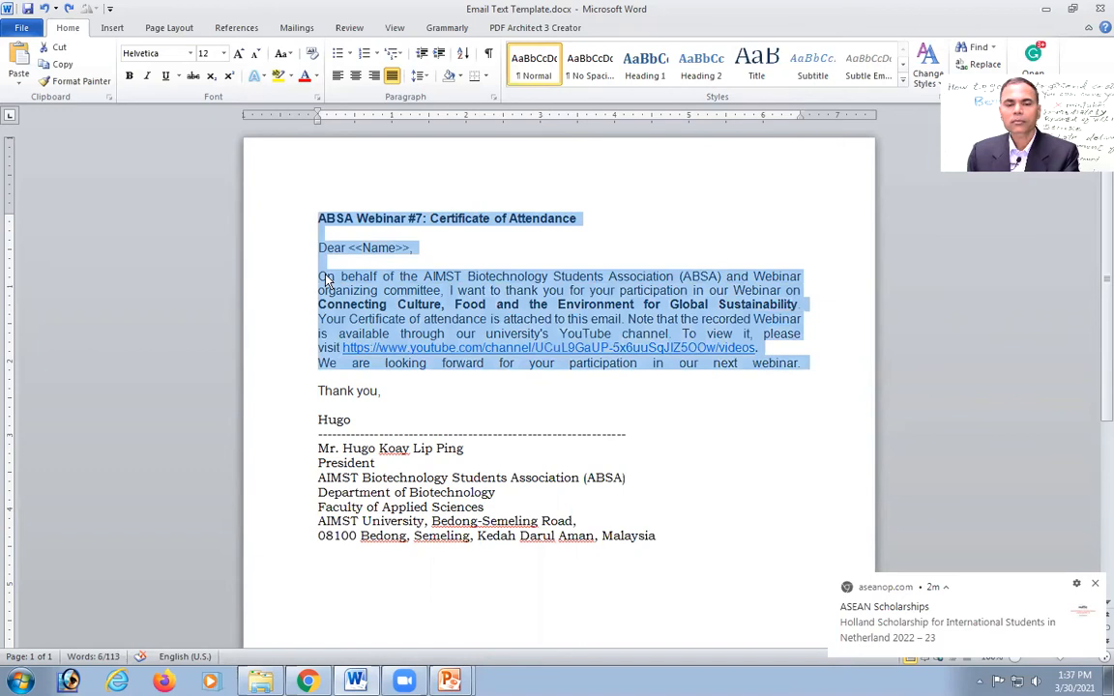
pyautogui.hotkey('shift', 'Down')
pyautogui.hotkey('shift', 'Down')
pyautogui.hotkey('shift', 'Down')
pyautogui.hotkey('shift', 'Down')
pyautogui.hotkey('shift', 'Down')
pyautogui.hotkey('shift', 'Down')
pyautogui.hotkey('shift', 'Down')
pyautogui.hotkey('shift', 'Down')
pyautogui.hotkey('shift', 'Down')
pyautogui.hotkey('shift', 'Down')
pyautogui.hotkey('shift', 'Down')
pyautogui.hotkey('shift', 'Down')
pyautogui.hotkey('shift', 'Down')
pyautogui.hotkey('shift', 'Up')
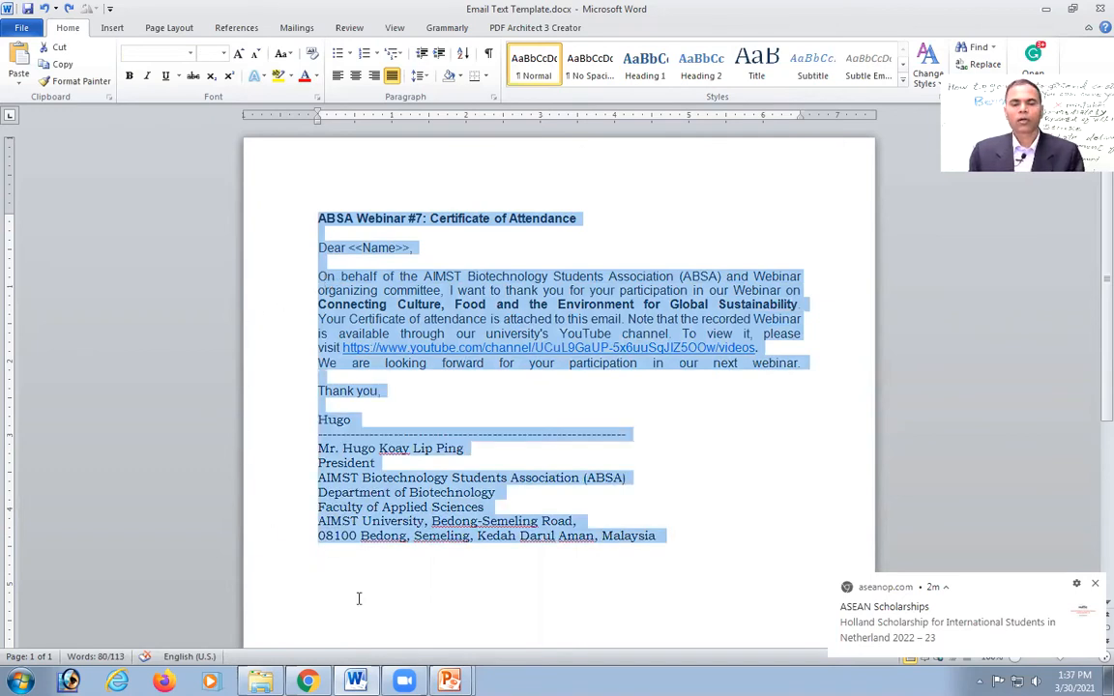
pyautogui.moveTo(307, 681)
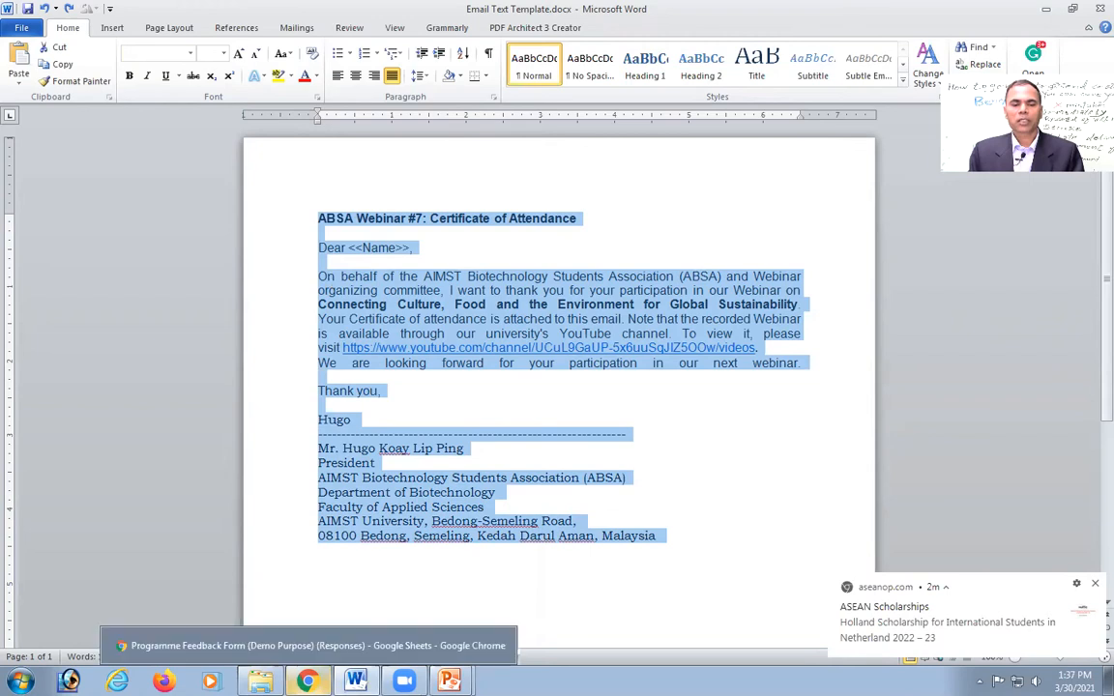
pyautogui.click(307, 648)
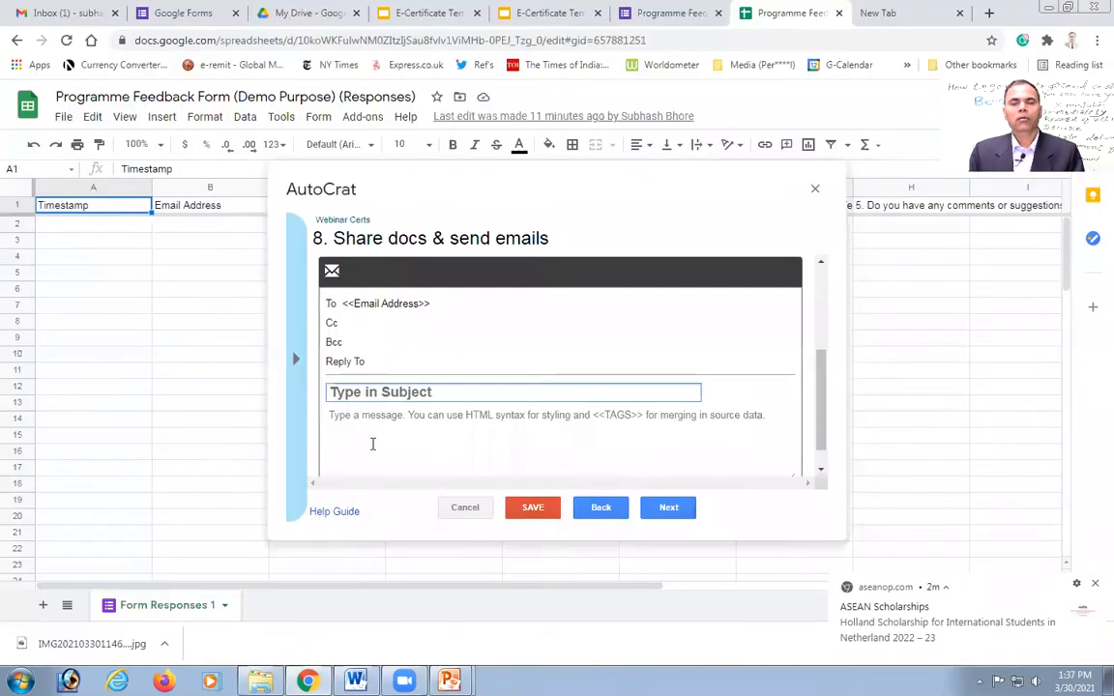
# Step: Paste the copied email template into the AutoCrat message body
pyautogui.click(369, 432)
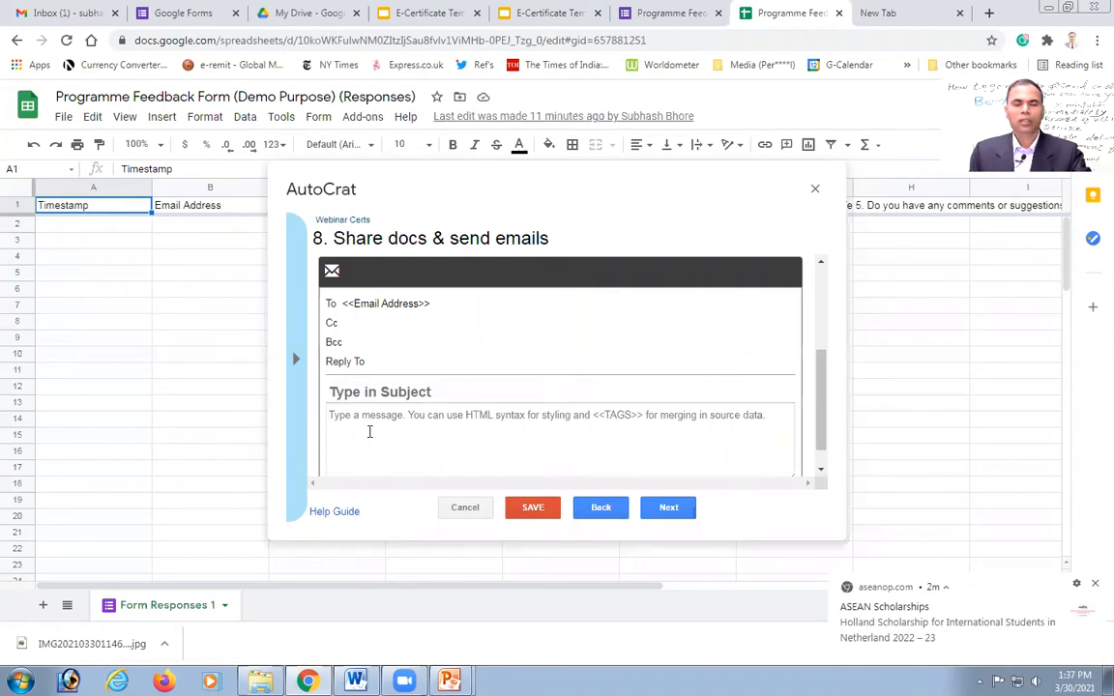
pyautogui.hotkey('ctrl', 'v')
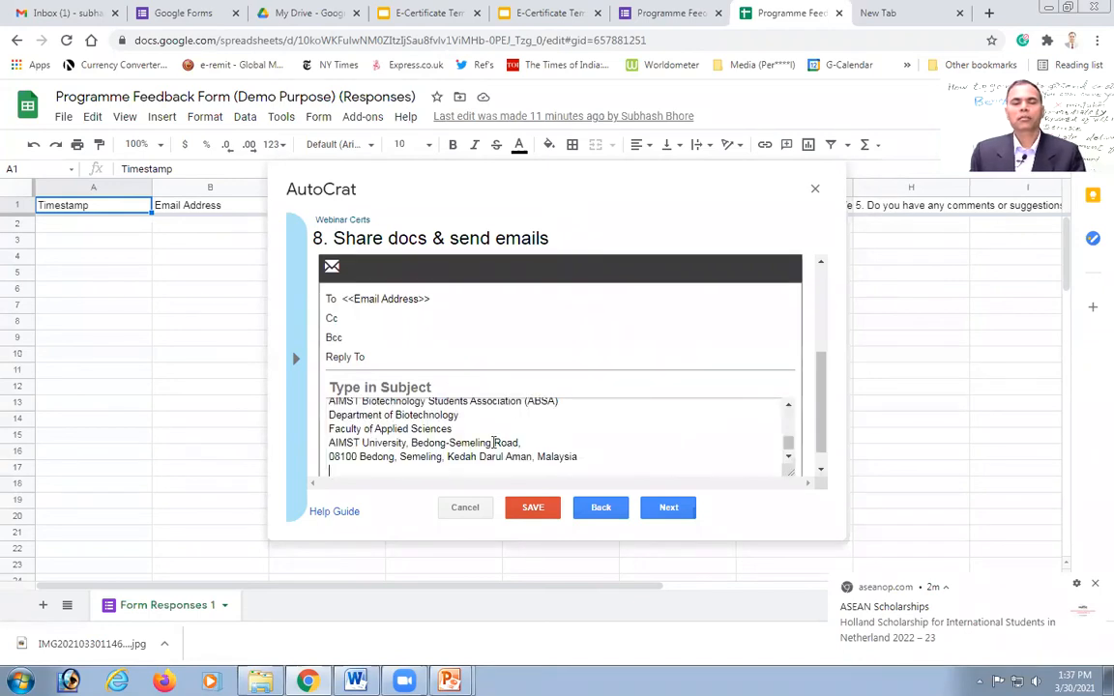
pyautogui.press('BackSpace')
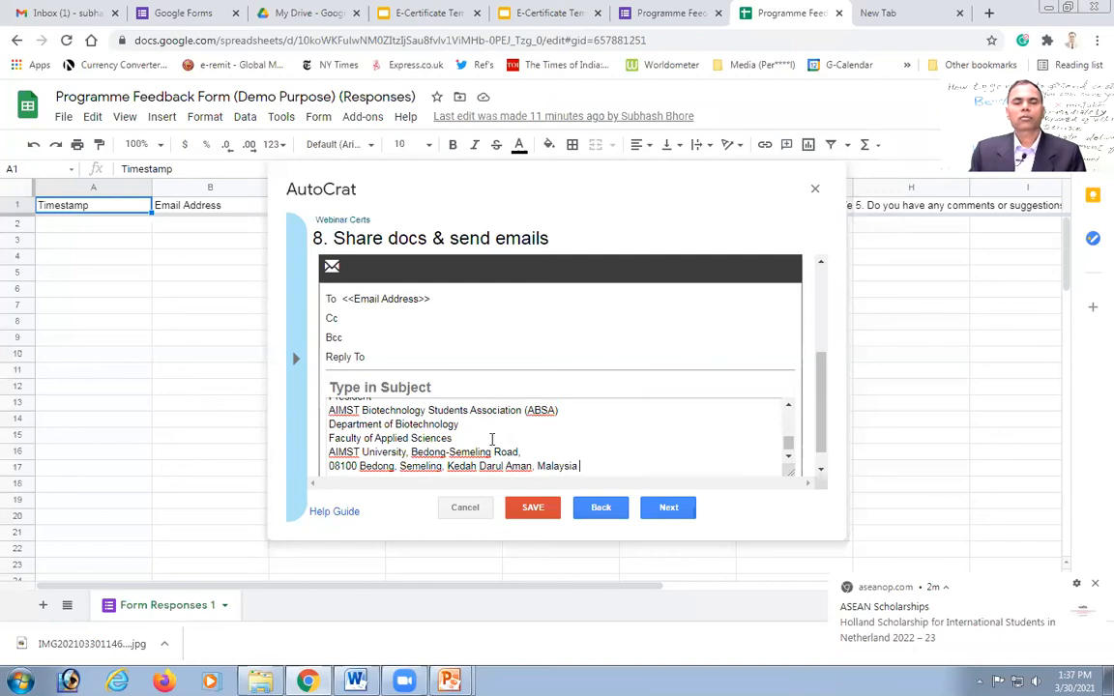
pyautogui.scroll(10, 491, 439)
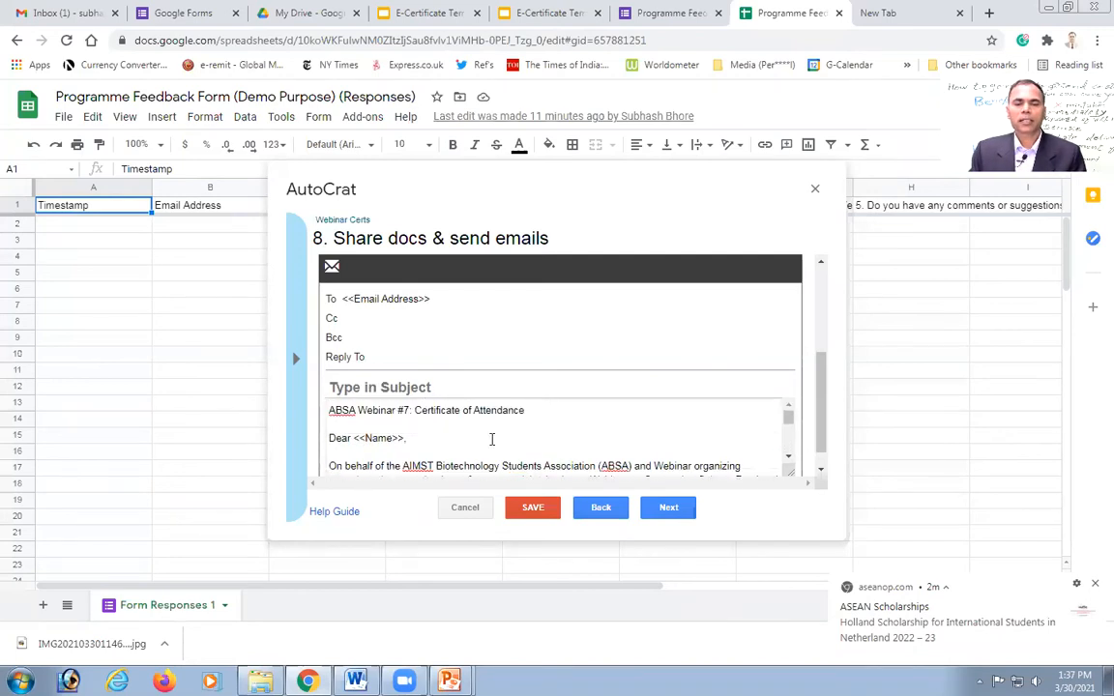
pyautogui.scroll(3, 489, 443)
pyautogui.scroll(-3, 522, 433)
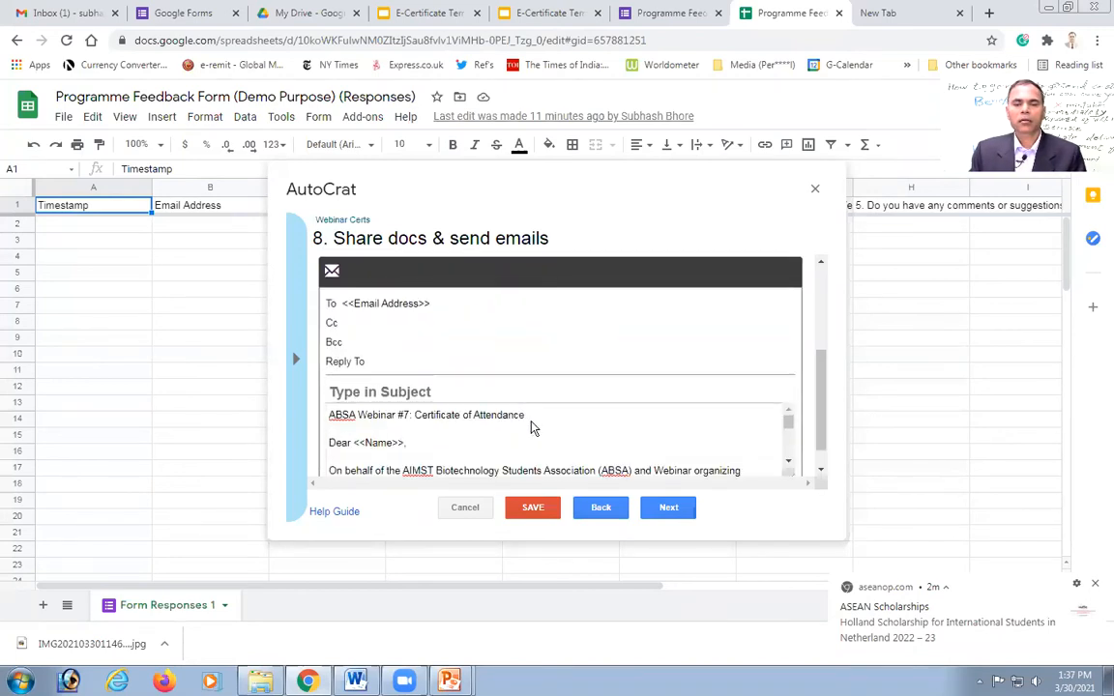
pyautogui.scroll(-1, 530, 429)
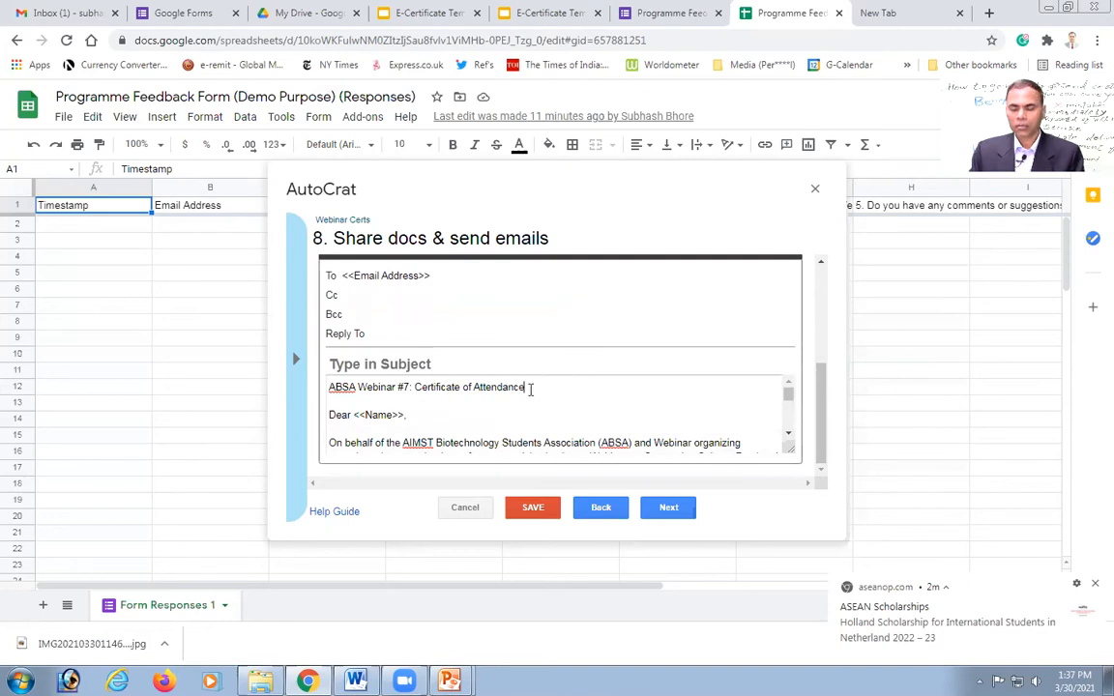
# Step: Move the title line out of the body into the subject: 'ABSA Webinar #7: Certificate of Attendance'
pyautogui.tripleClick(530, 389)
pyautogui.hotkey('ctrl', 'c')
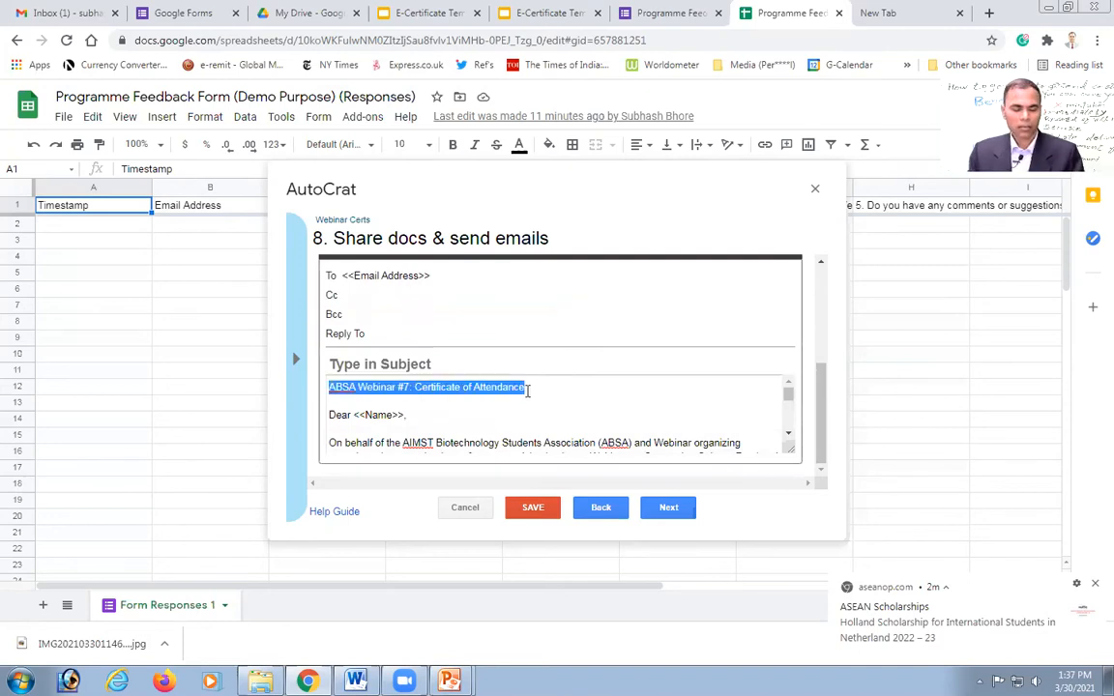
pyautogui.press('BackSpace')
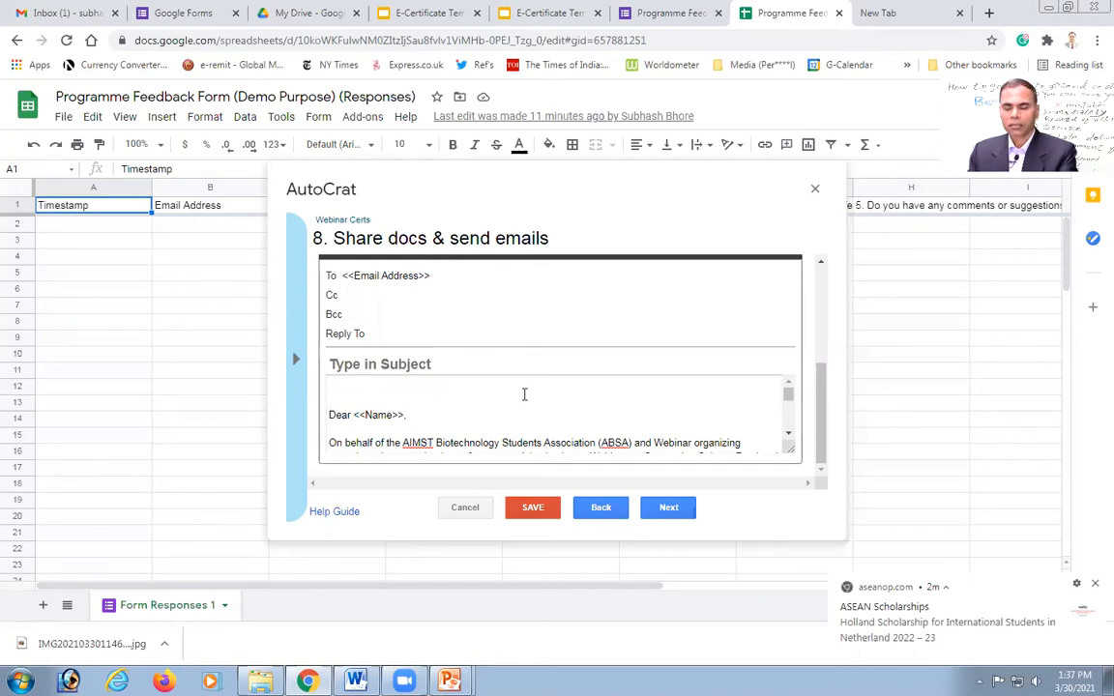
pyautogui.press('BackSpace')
pyautogui.click(439, 364)
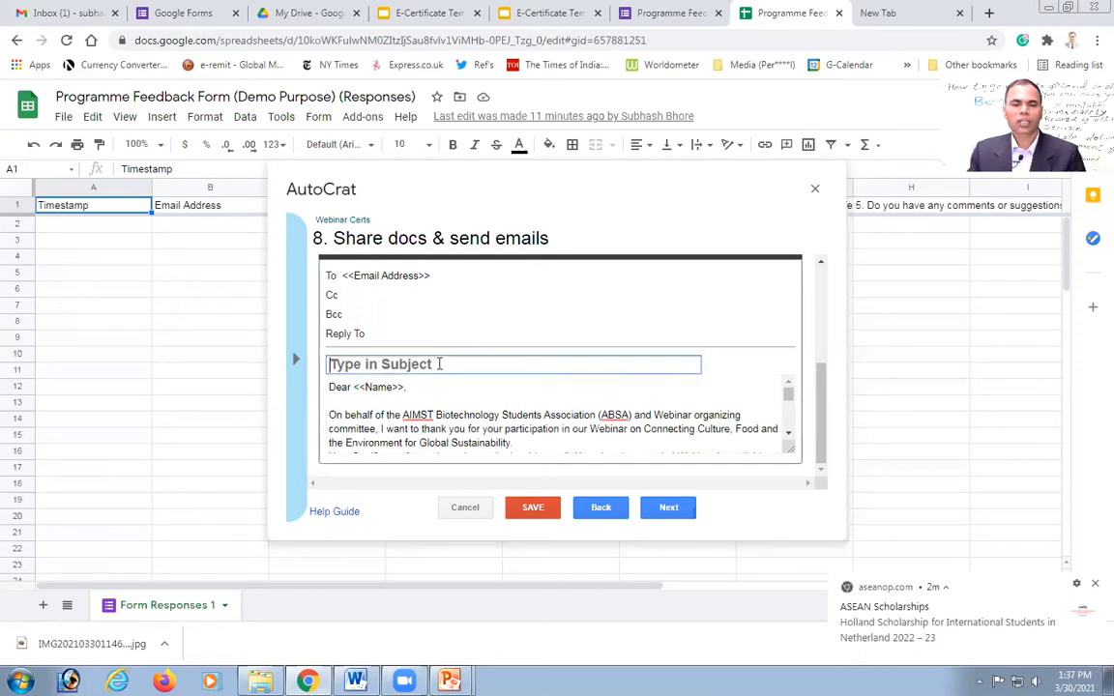
pyautogui.hotkey('ctrl', 'v')
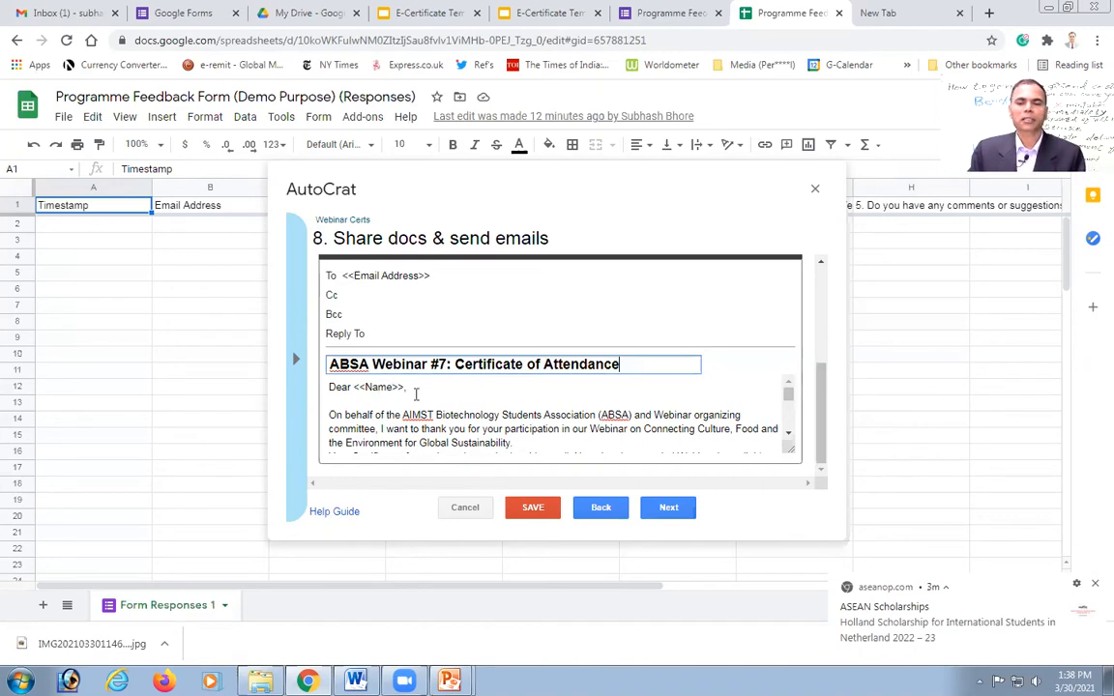
pyautogui.scroll(-5, 789, 439)
pyautogui.click(789, 439)
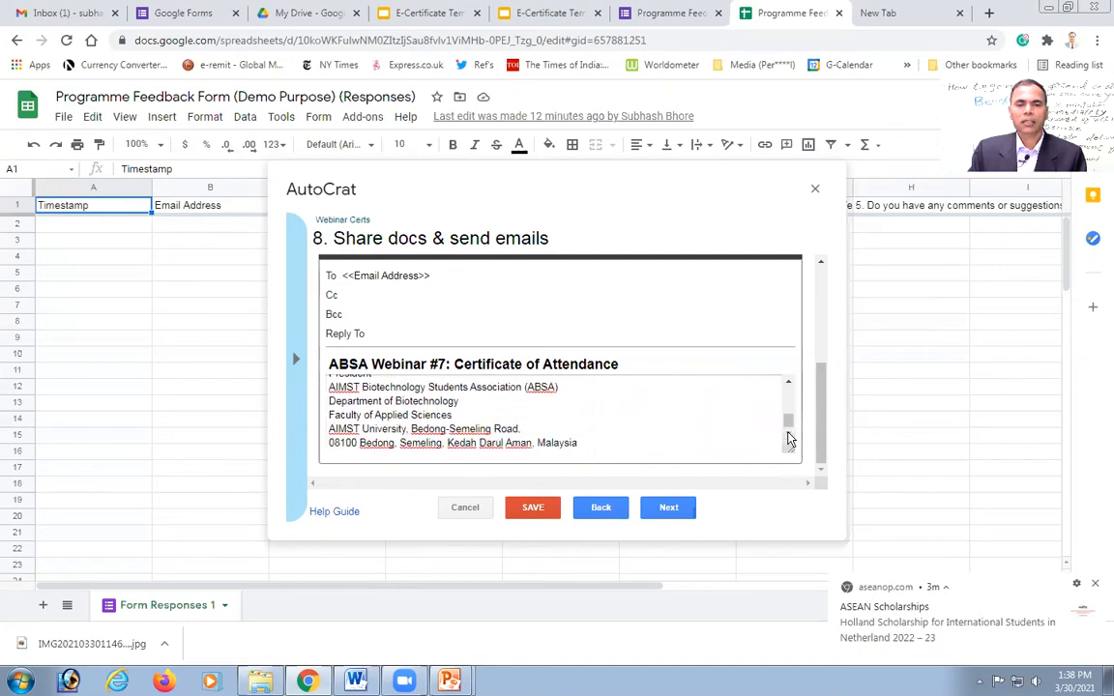
# Step: Advance AutoCrat to step 9, job triggers, and switch to the Google Forms tab
pyautogui.click(669, 509)
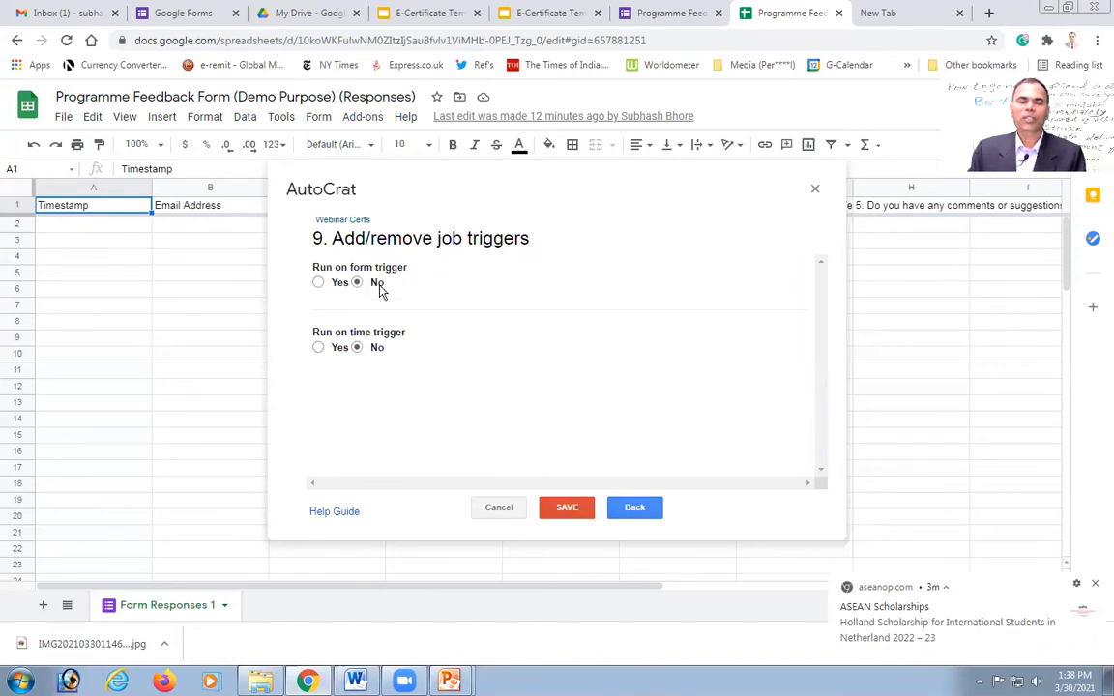
pyautogui.click(180, 15)
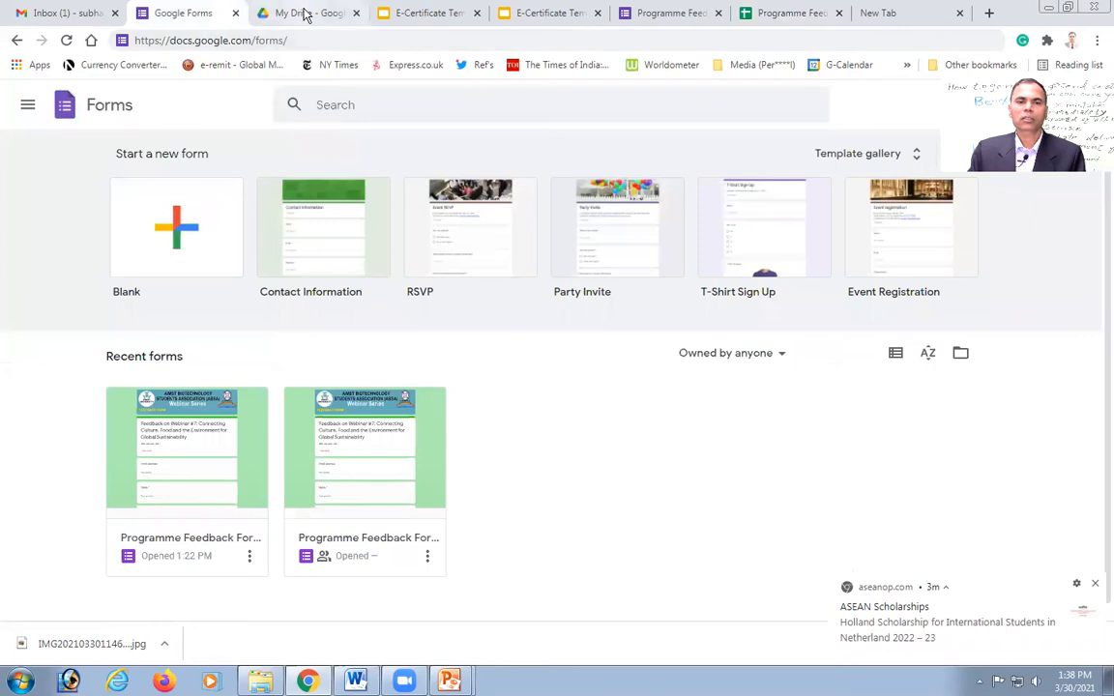
# Step: Look through the Programme Feedback Form's questions, then return to the responses spreadsheet
pyautogui.click(658, 15)
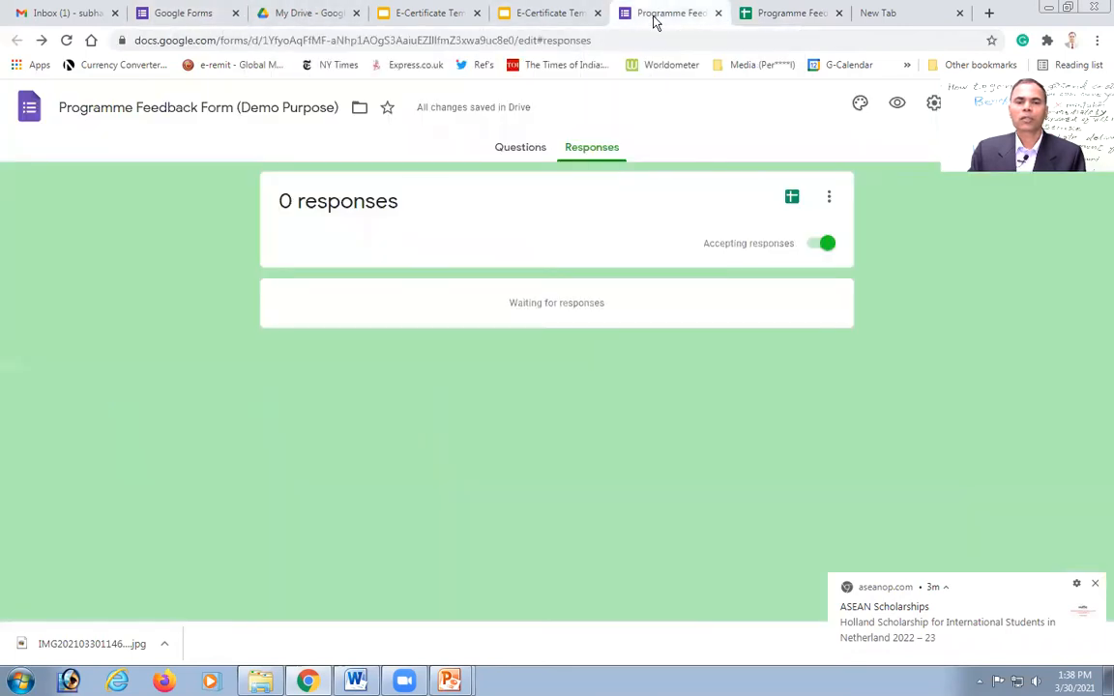
pyautogui.click(519, 149)
pyautogui.scroll(-2, 542, 491)
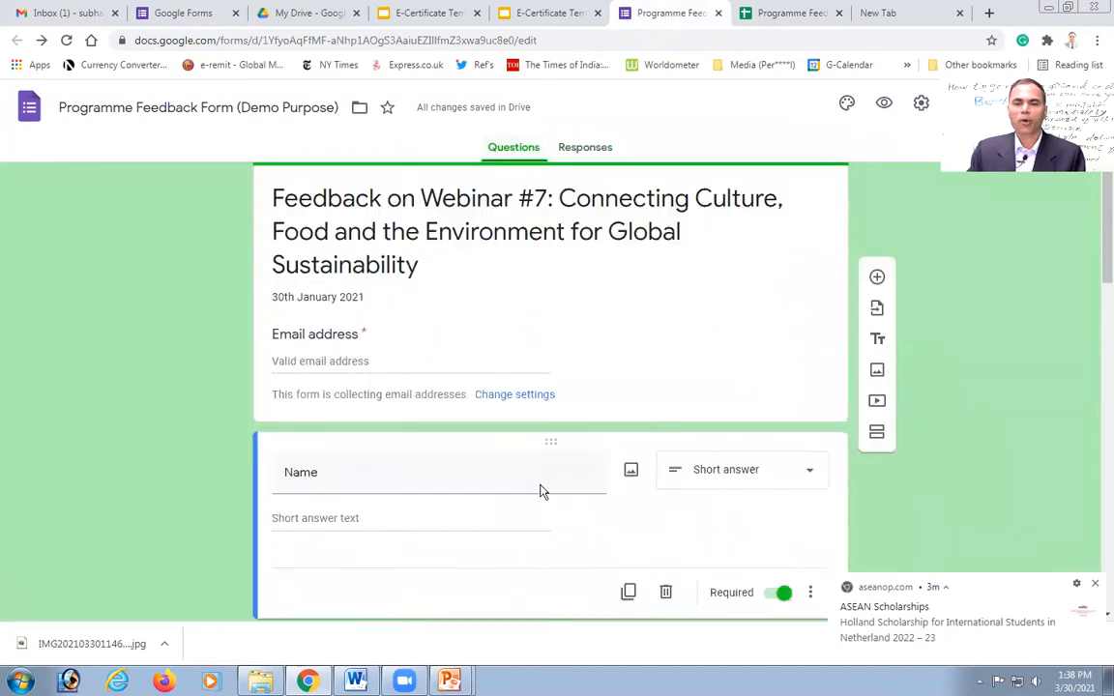
pyautogui.scroll(-15, 542, 491)
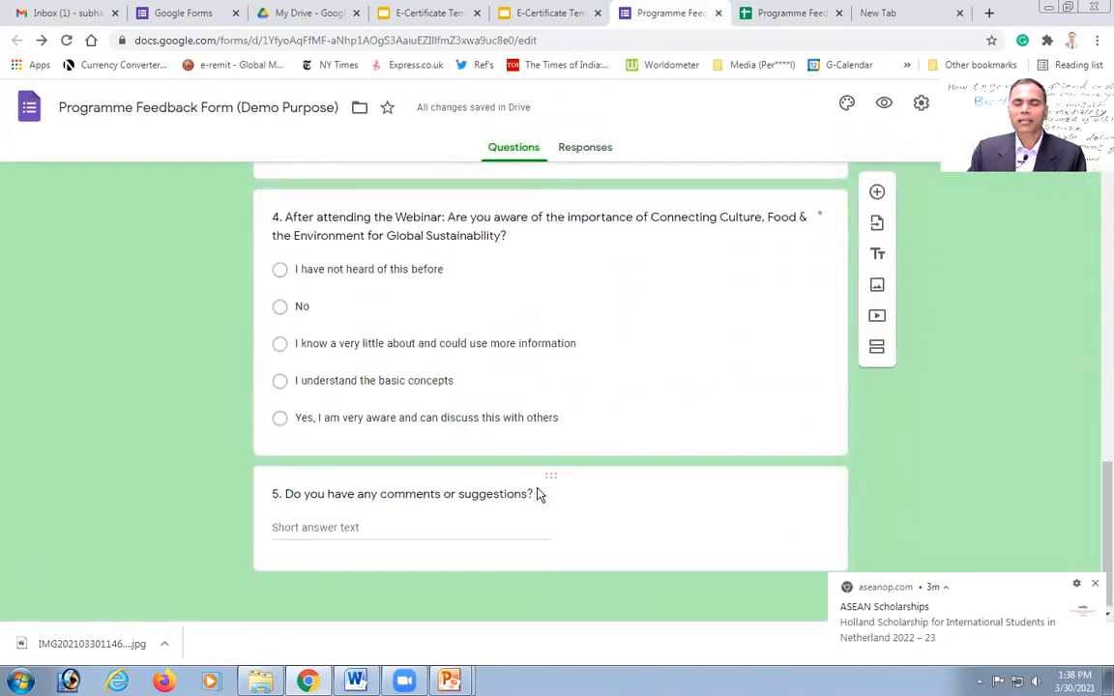
pyautogui.scroll(15, 556, 498)
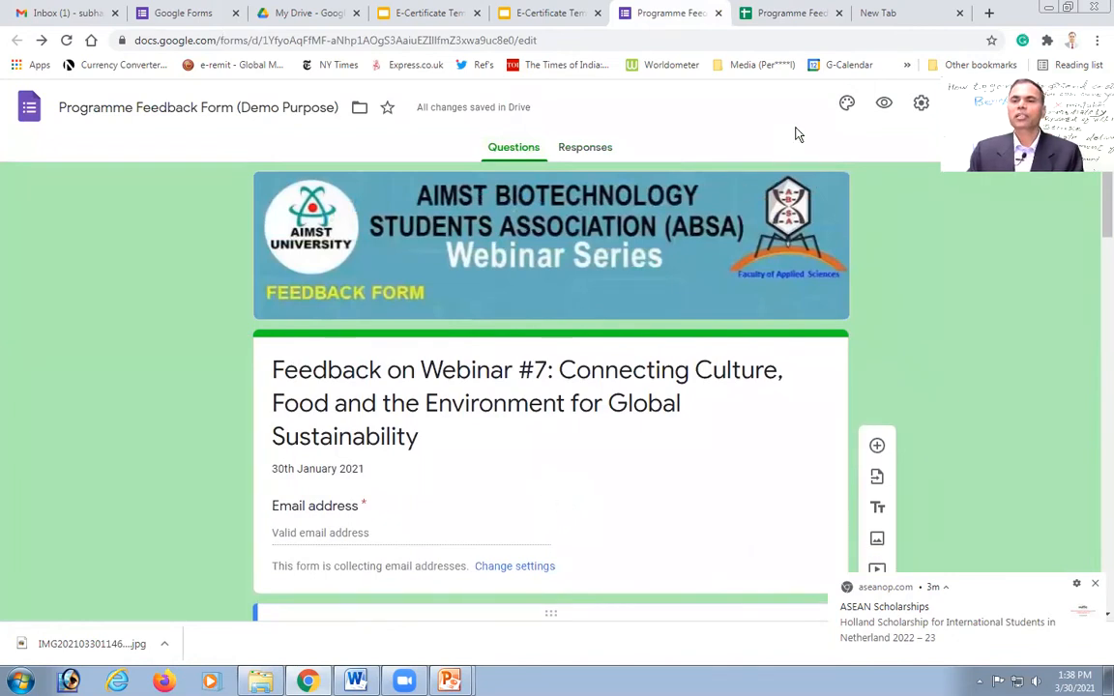
pyautogui.click(774, 14)
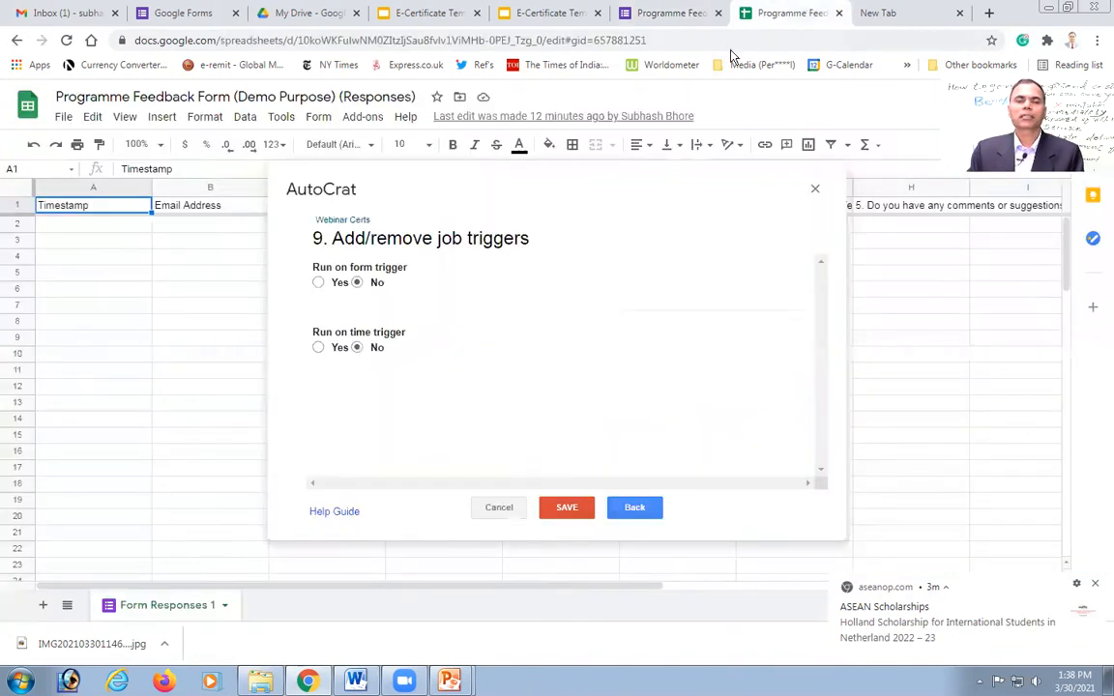
# Step: Set Webinar Certs to run on form submit, enable form triggers, save the job, and close AutoCrat
pyautogui.click(318, 283)
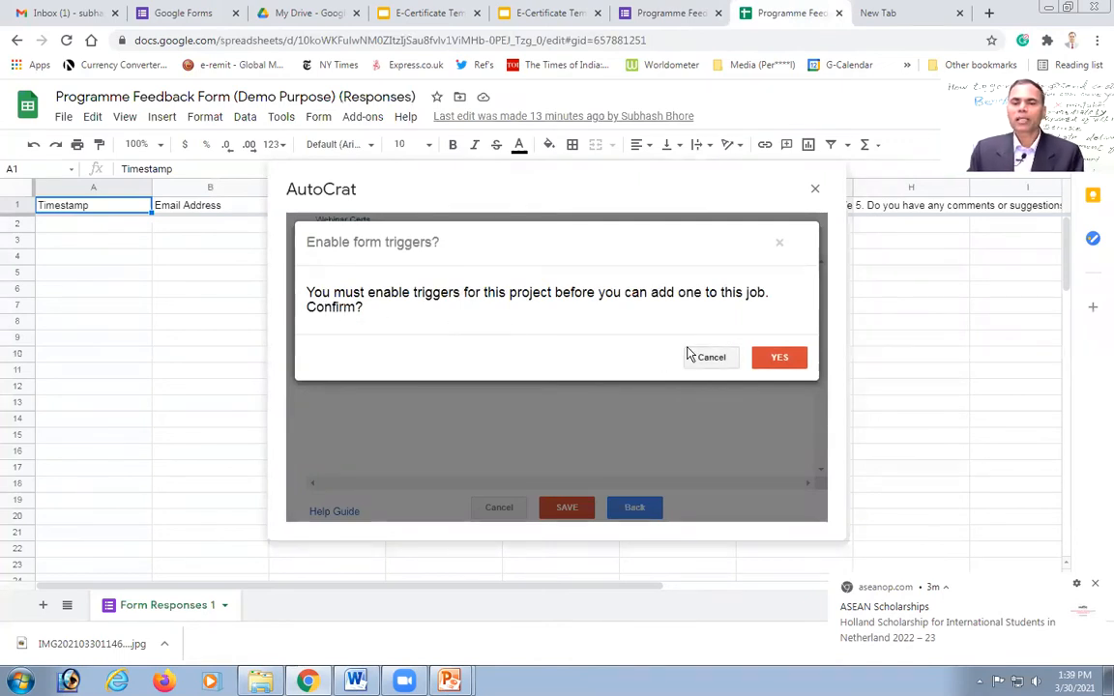
pyautogui.click(781, 358)
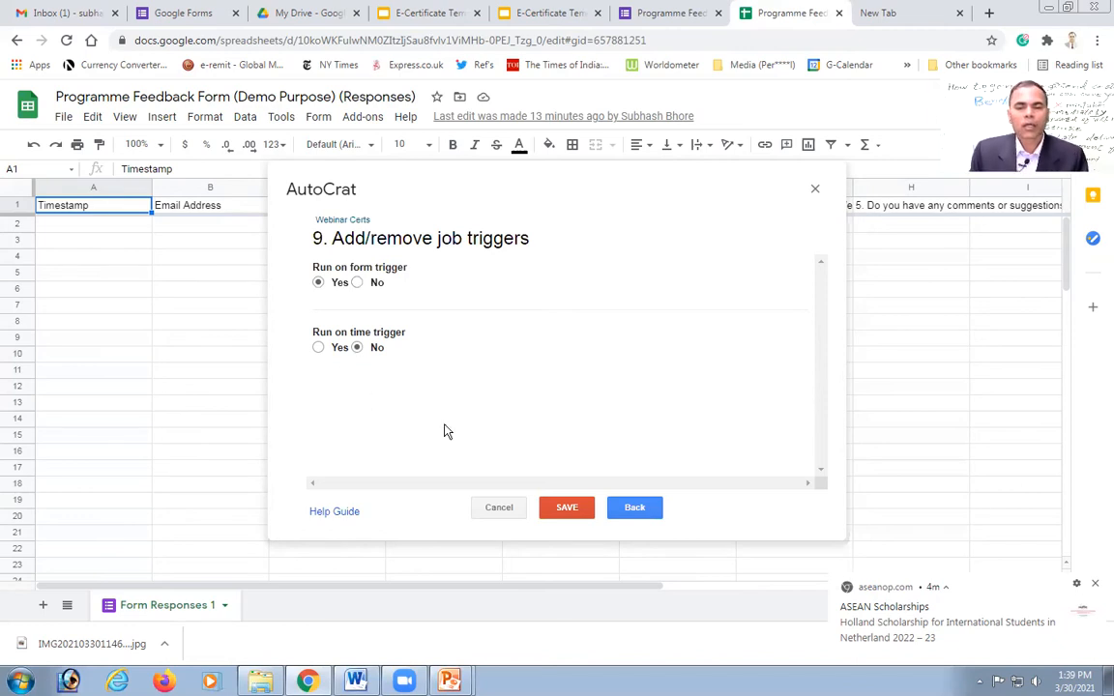
pyautogui.click(564, 509)
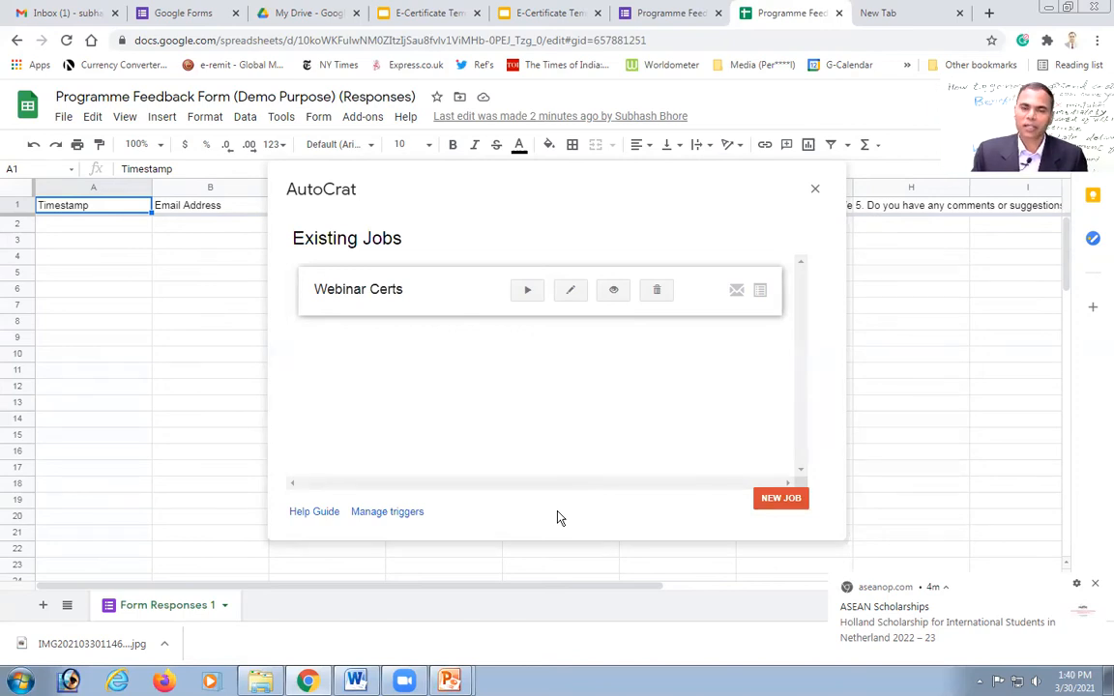
pyautogui.click(814, 191)
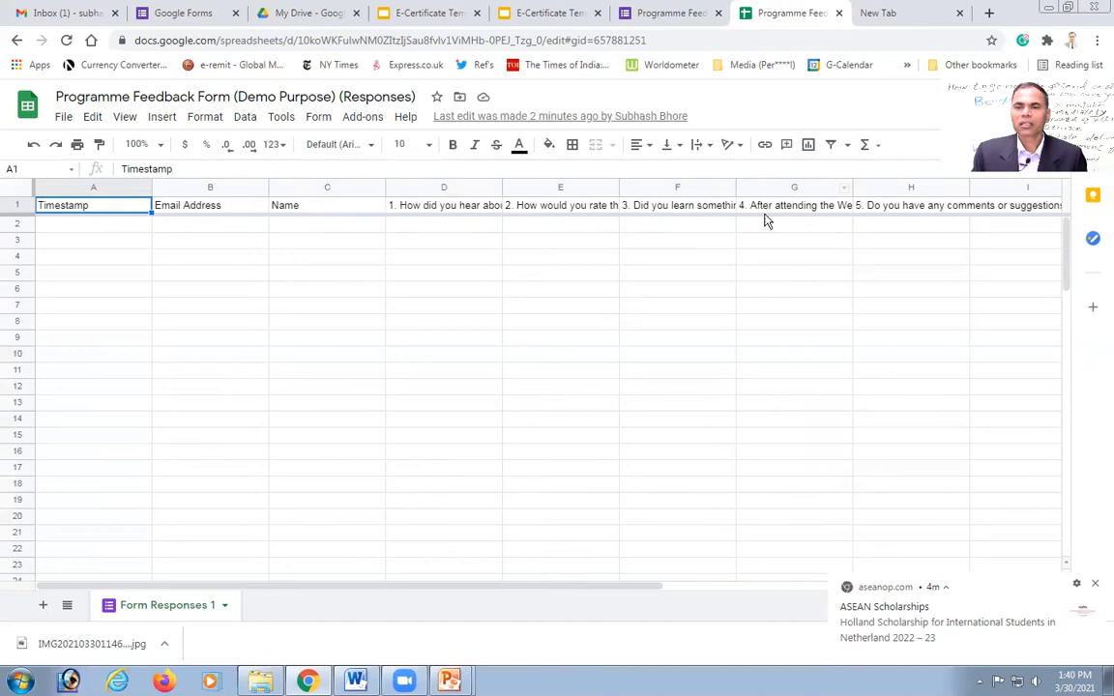
# Step: Close the extra spreadsheet tabs and bring up the Programme Feedback Form's Send form dialog
pyautogui.click(838, 14)
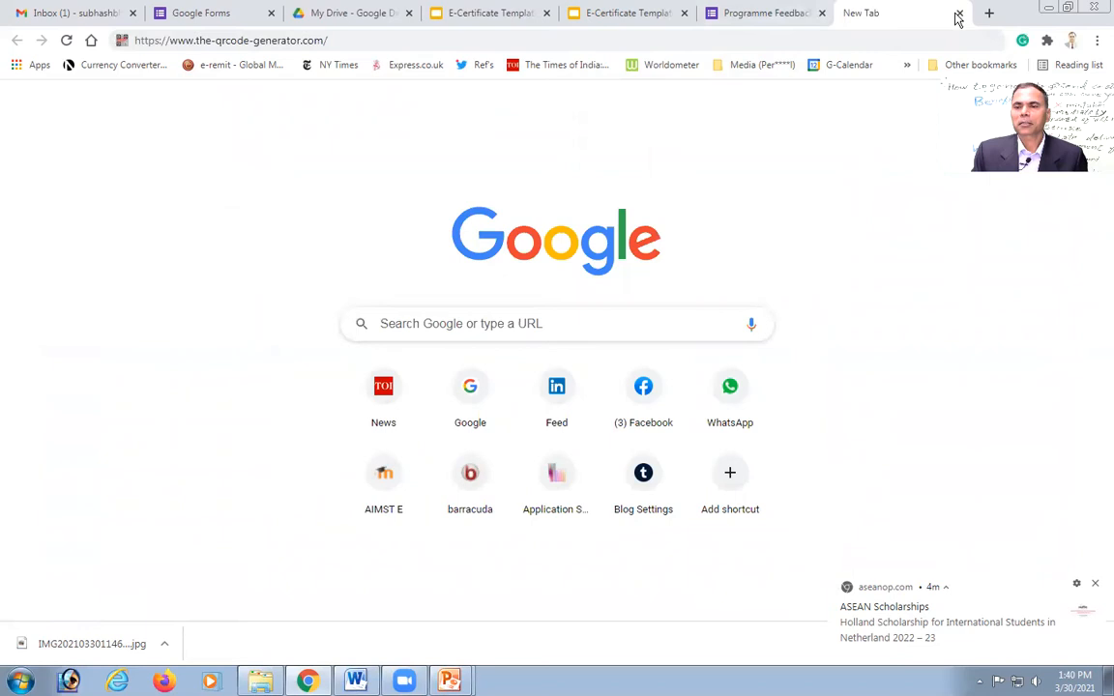
pyautogui.click(960, 15)
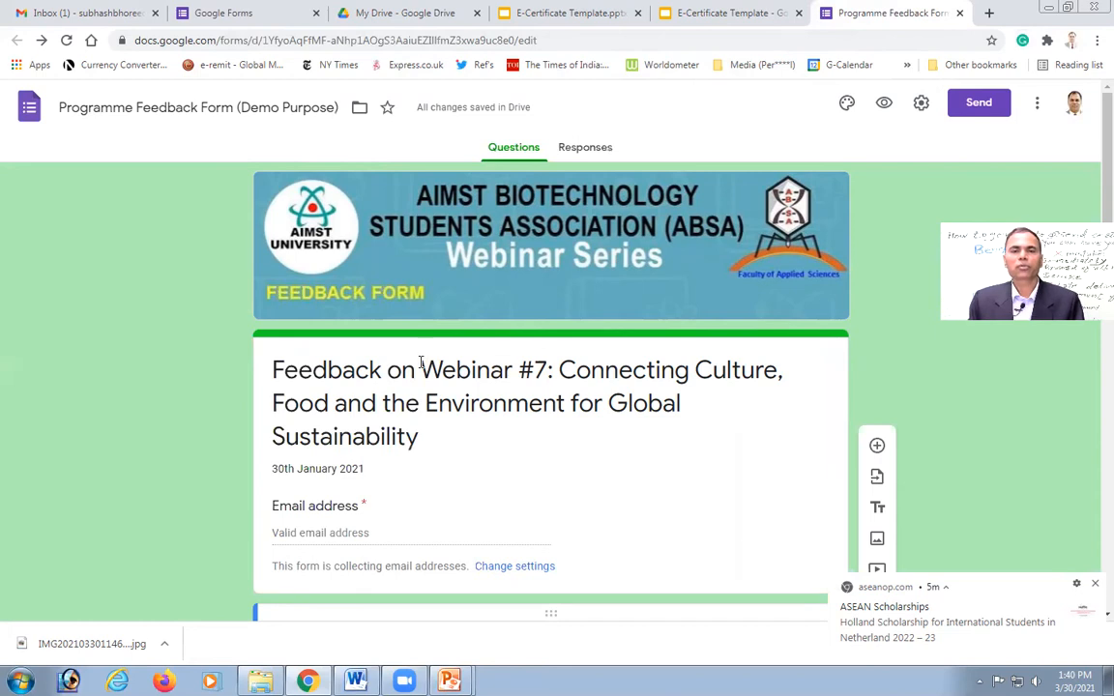
pyautogui.click(580, 151)
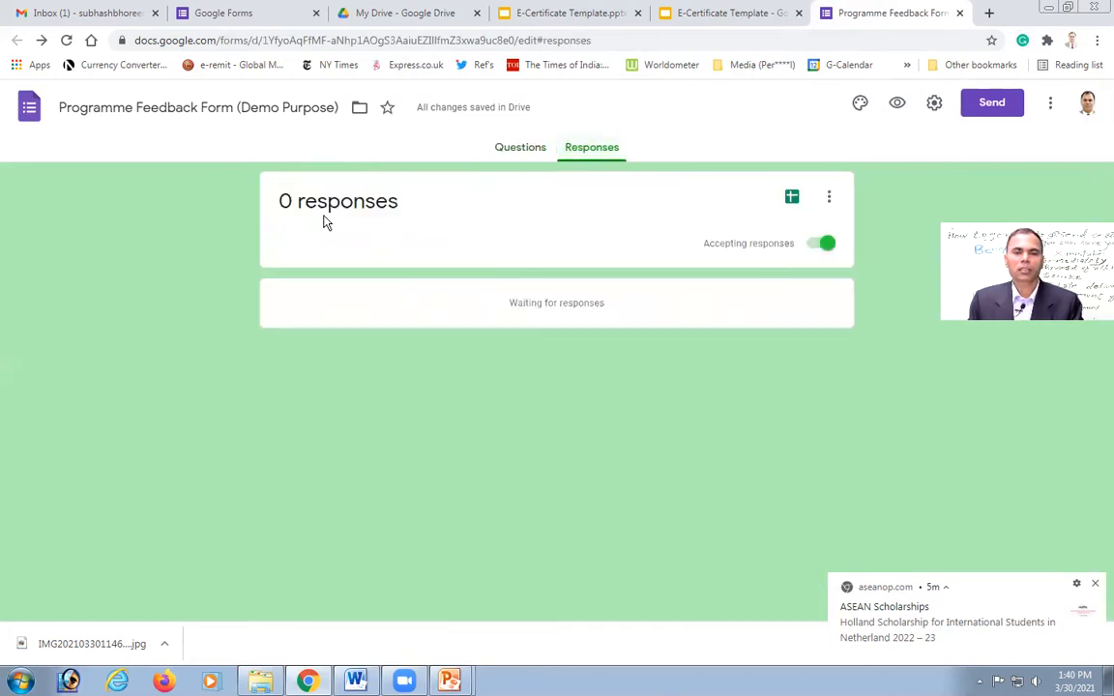
pyautogui.click(515, 148)
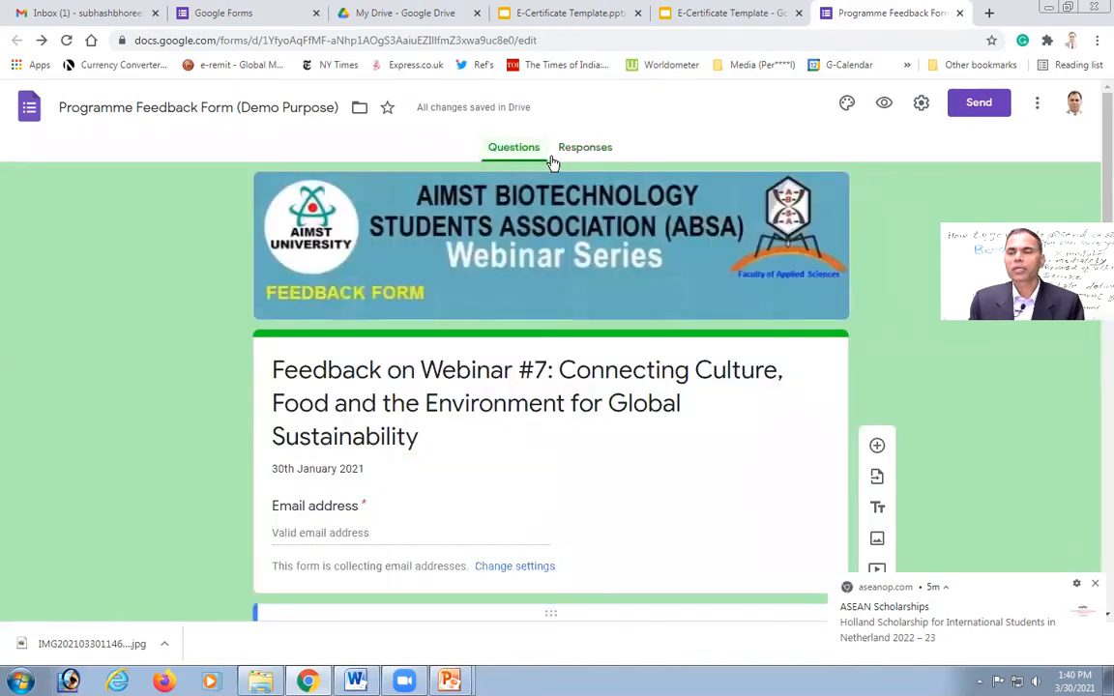
pyautogui.click(979, 104)
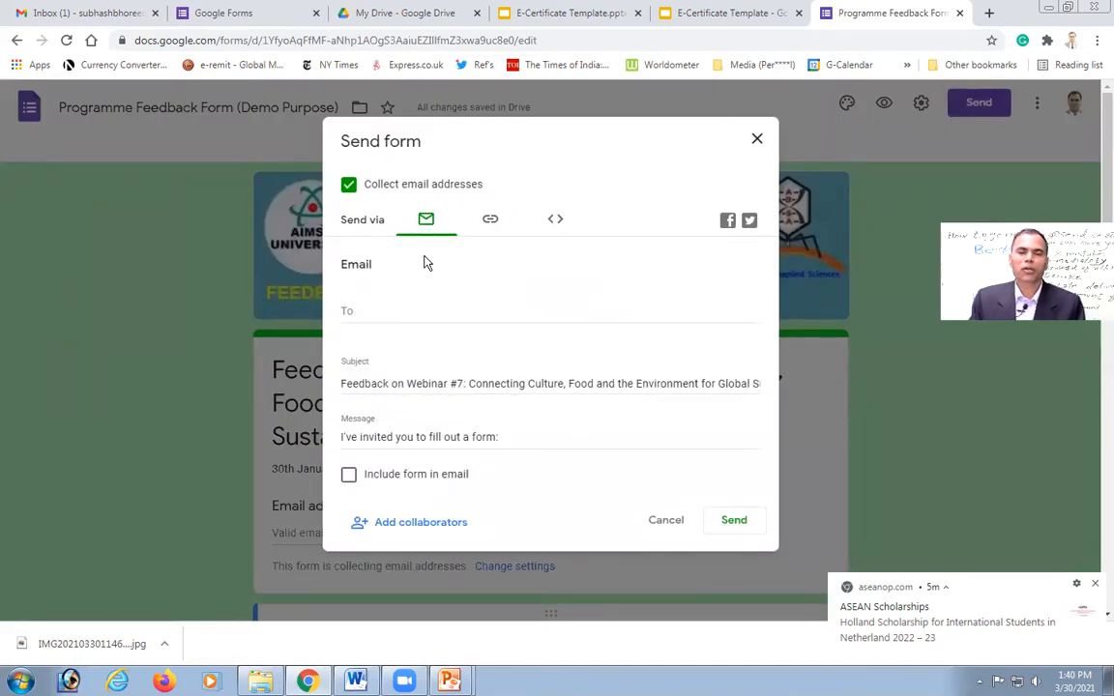
# Step: Copy the feedback form's full shareable link from the Link option
pyautogui.click(490, 221)
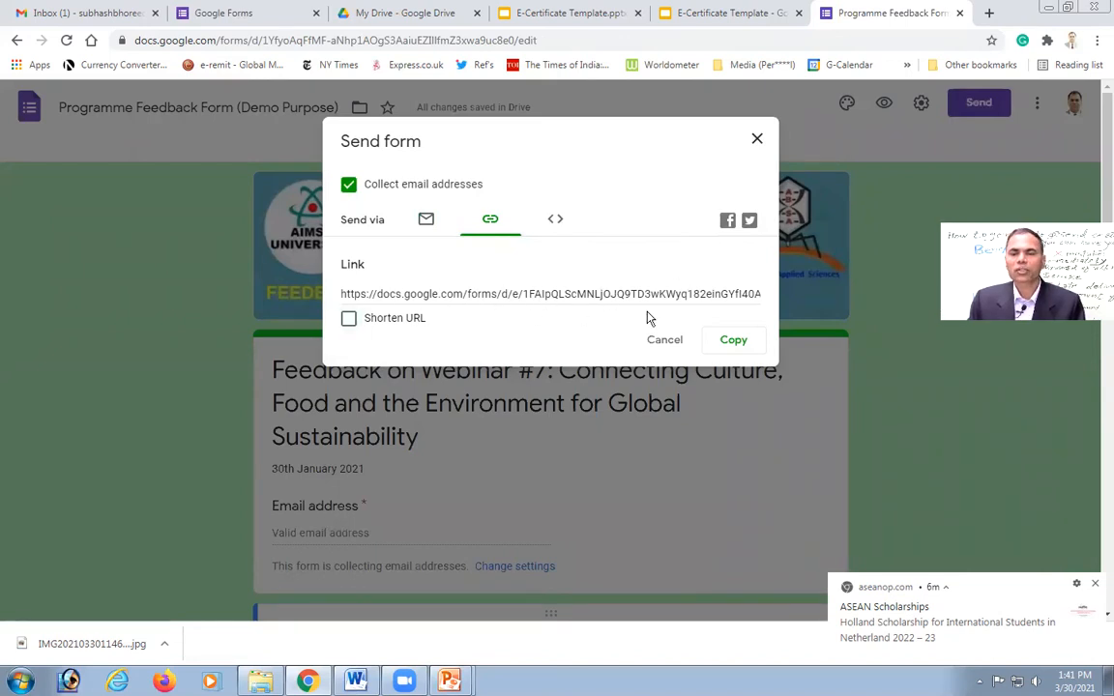
pyautogui.click(732, 342)
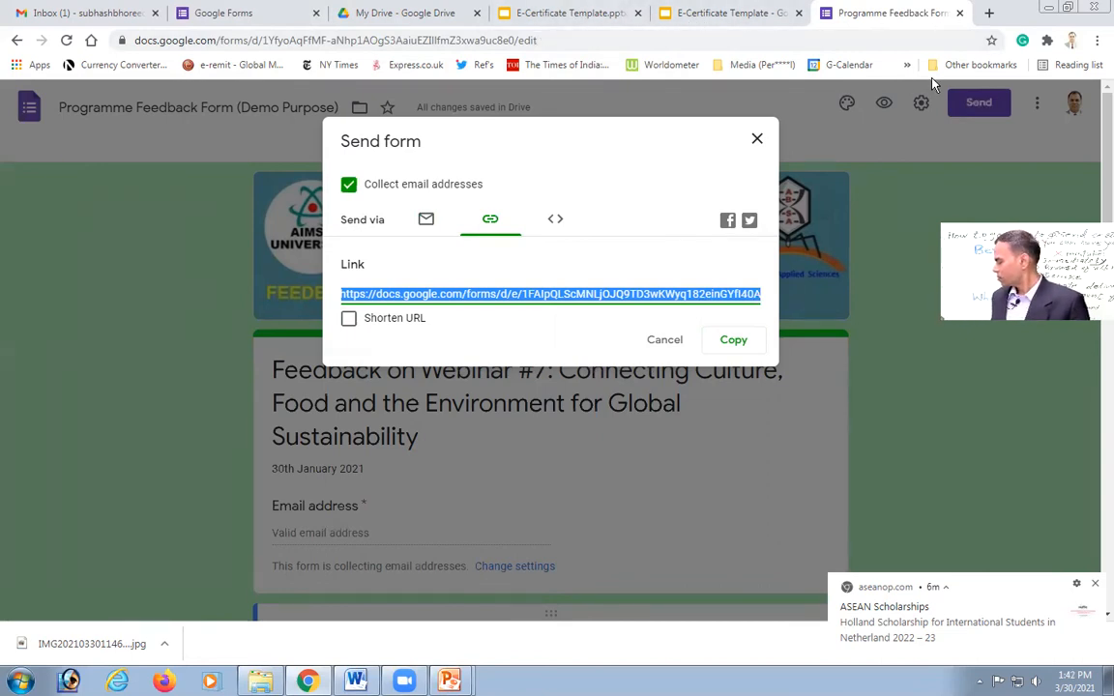
# Step: Open QR Code Generator from the Media bookmarks and paste the form link as a URL
pyautogui.click(764, 65)
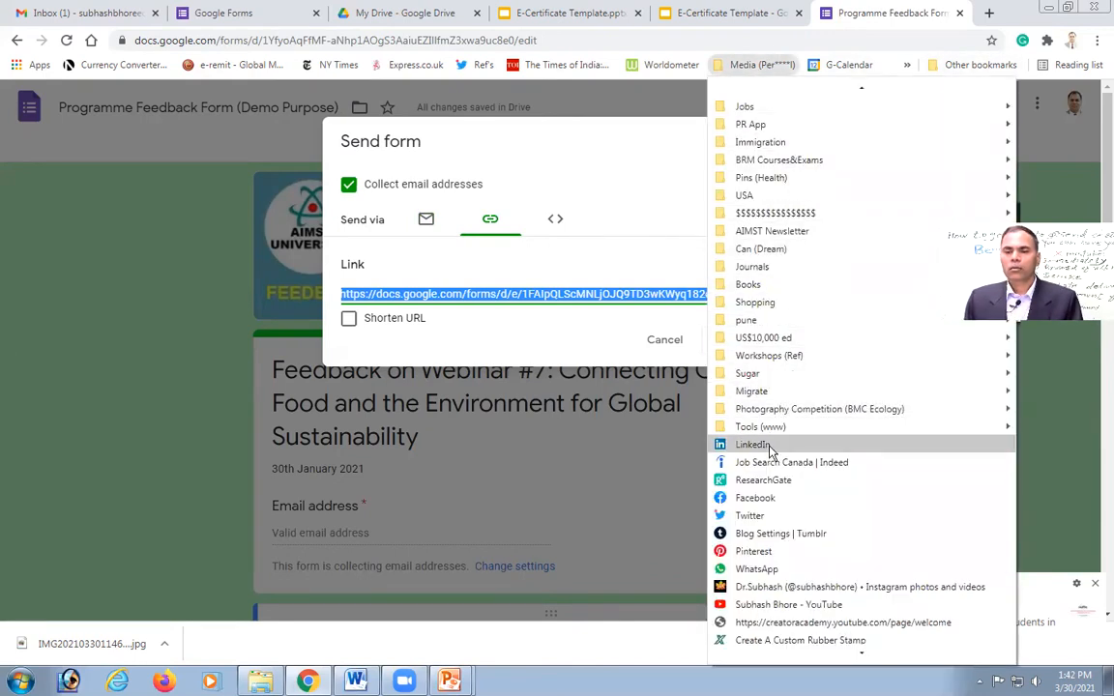
pyautogui.moveTo(764, 433)
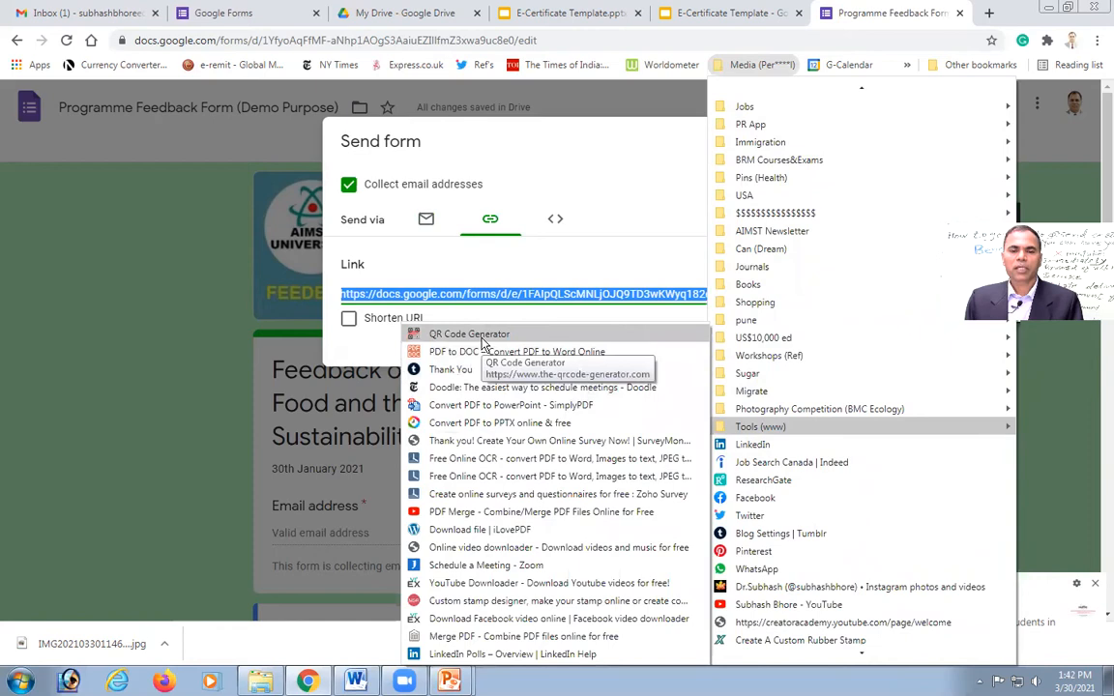
pyautogui.click(451, 331)
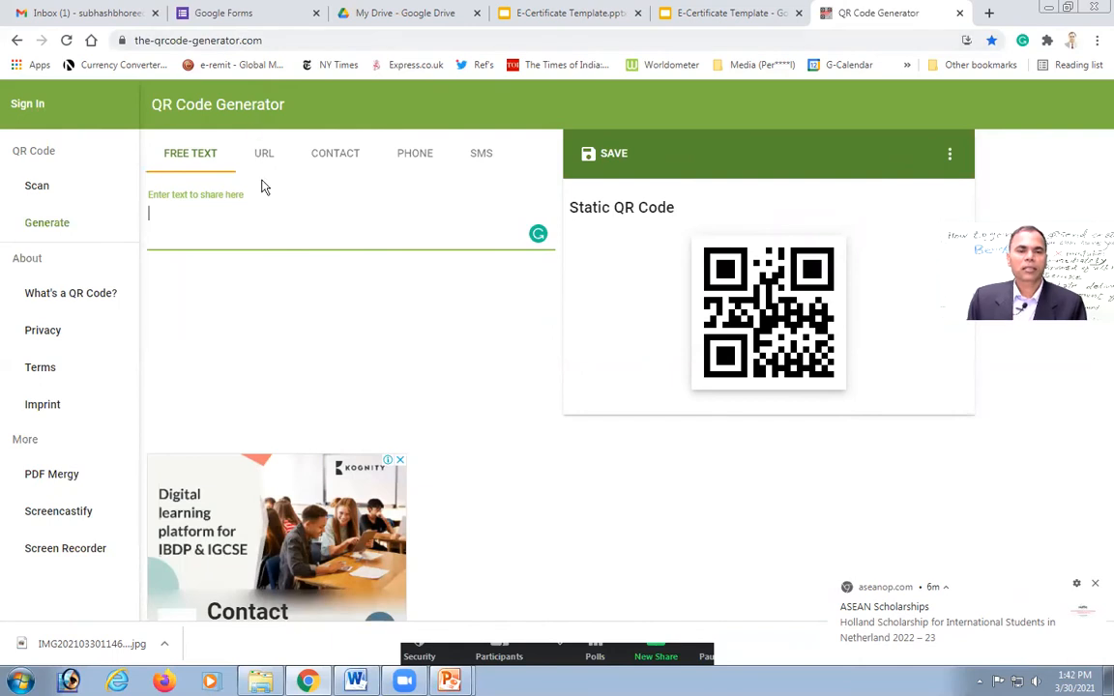
pyautogui.click(262, 157)
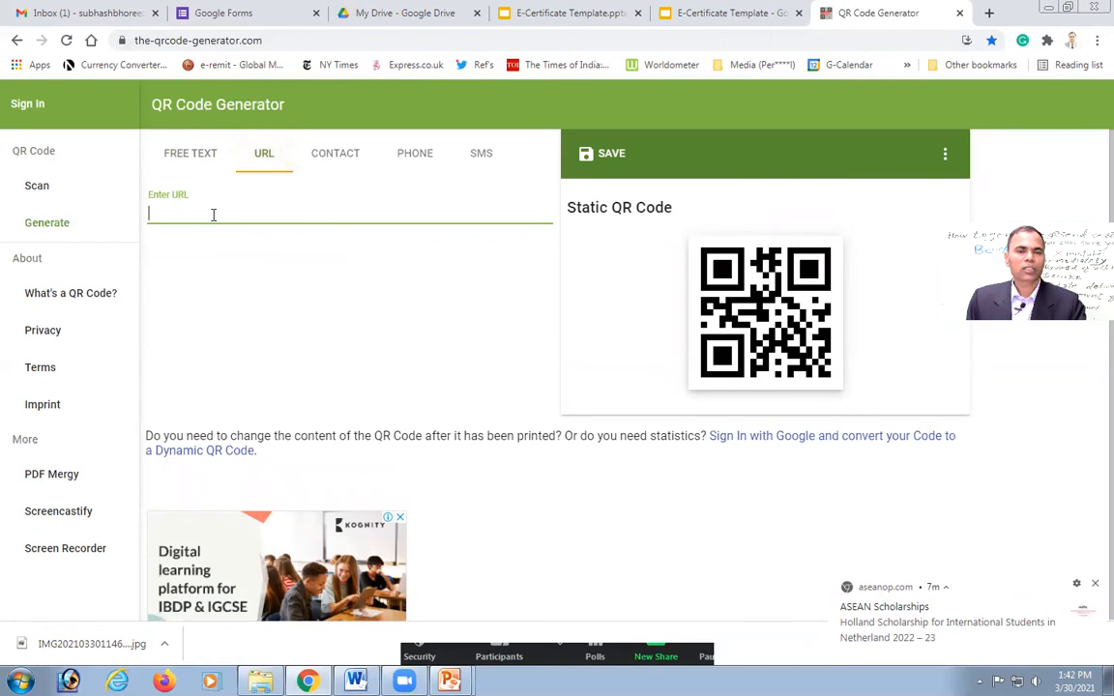
pyautogui.hotkey('ctrl', 'v')
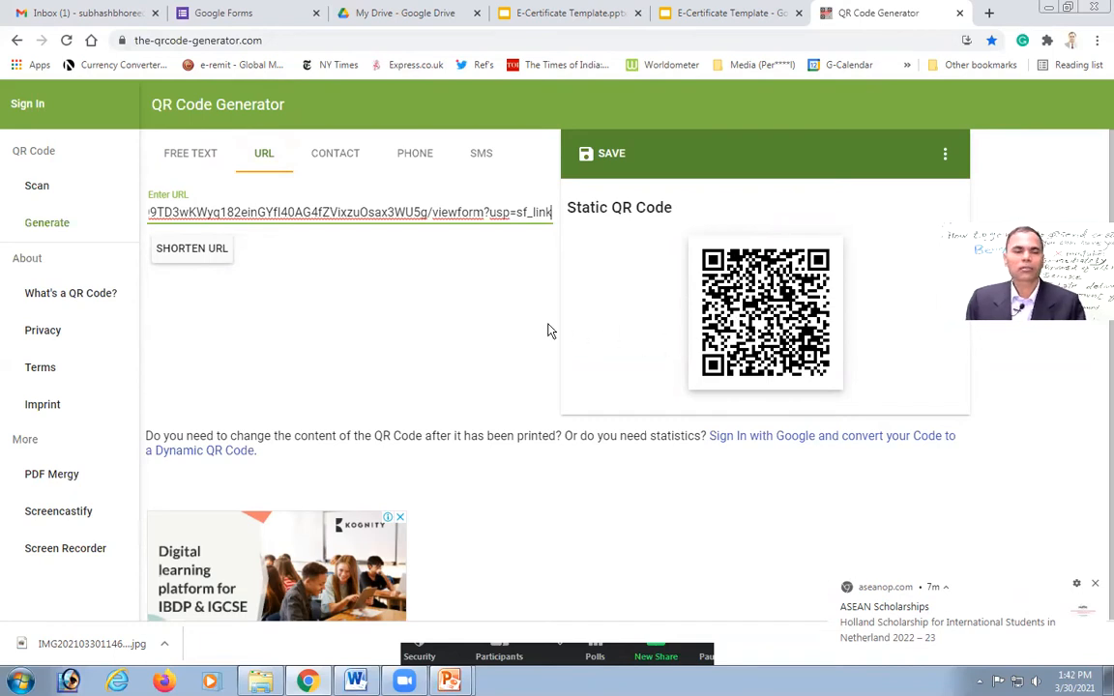
pyautogui.click(189, 251)
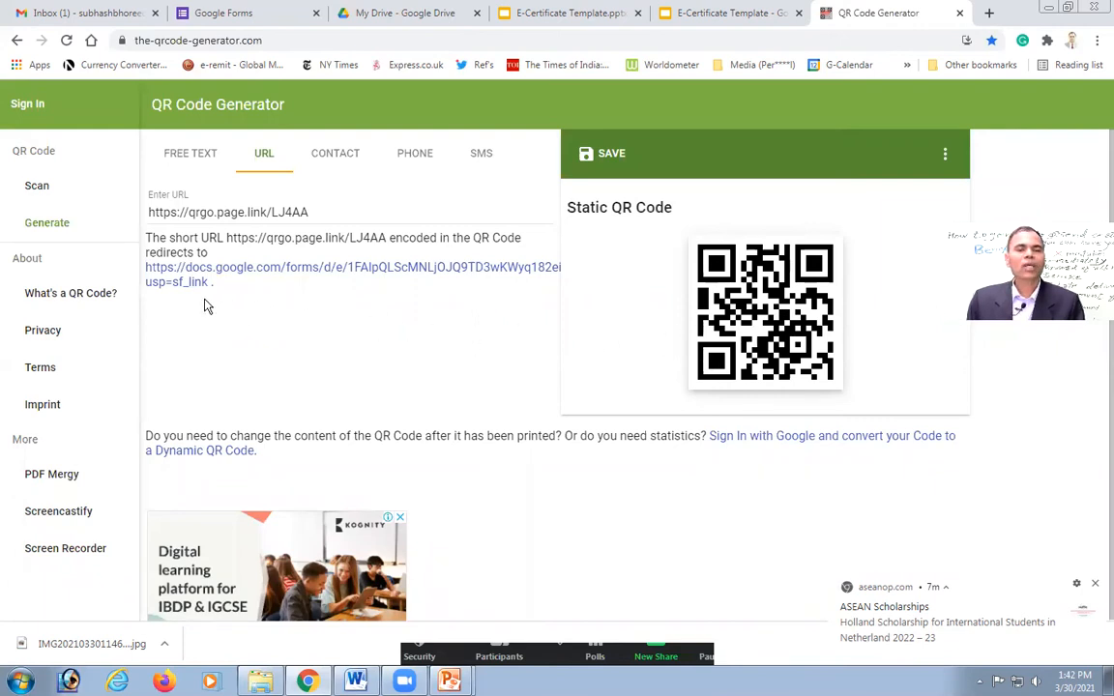
pyautogui.click(321, 212)
pyautogui.hotkey('shift', 'Left')
pyautogui.hotkey('shift', 'Left')
pyautogui.hotkey('shift', 'Left')
pyautogui.hotkey('shift', 'Left')
pyautogui.hotkey('shift', 'Left')
pyautogui.hotkey('shift', 'Left')
pyautogui.hotkey('shift', 'Left')
pyautogui.hotkey('shift', 'Left')
pyautogui.hotkey('shift', 'Left')
pyautogui.hotkey('shift', 'Left')
pyautogui.hotkey('shift', 'Left')
pyautogui.hotkey('shift', 'Left')
pyautogui.hotkey('shift', 'Left')
pyautogui.hotkey('shift', 'Left')
pyautogui.hotkey('shift', 'Left')
pyautogui.hotkey('shift', 'Left')
pyautogui.hotkey('shift', 'Left')
pyautogui.hotkey('shift', 'Left')
pyautogui.hotkey('shift', 'Left')
pyautogui.hotkey('shift', 'Left')
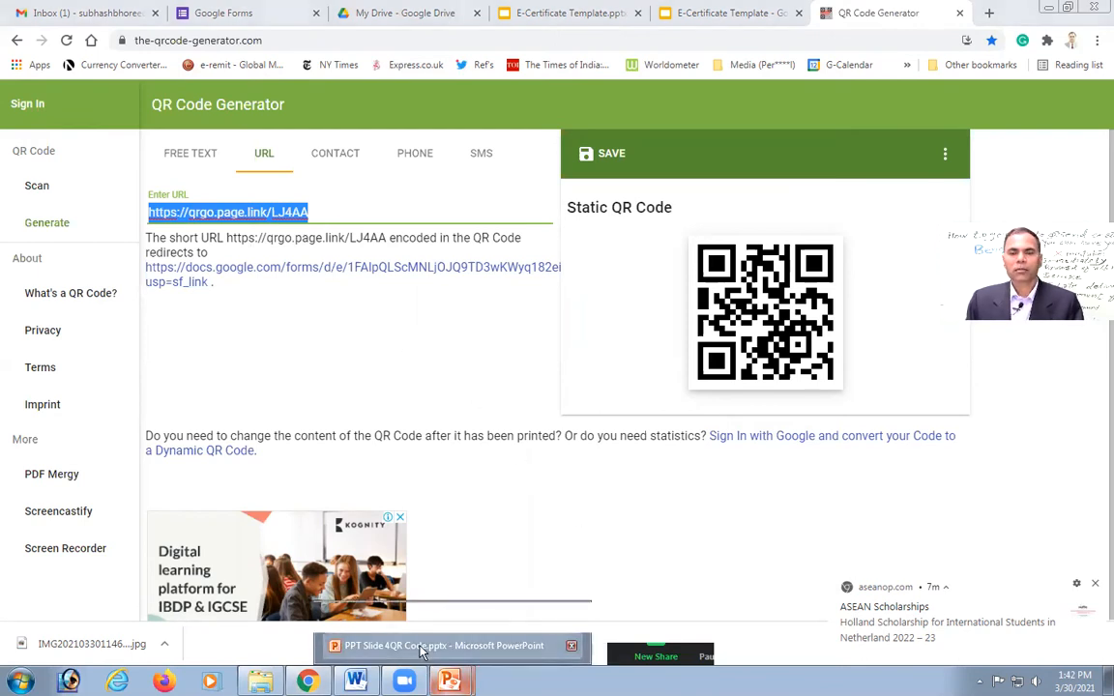
pyautogui.click(422, 653)
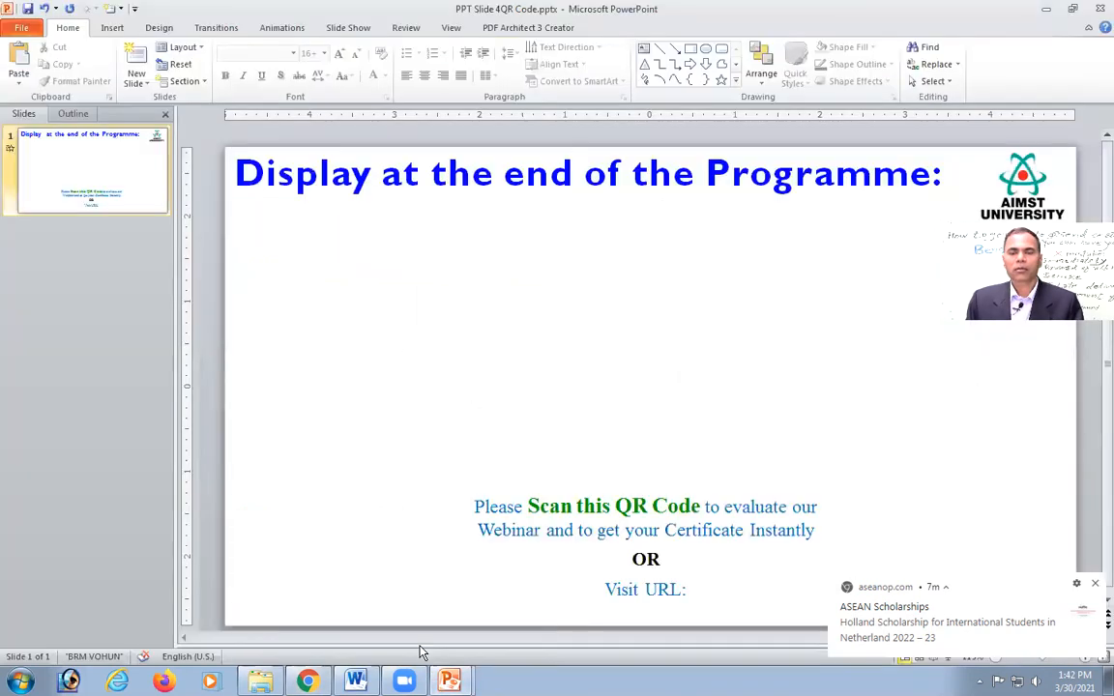
pyautogui.click(706, 590)
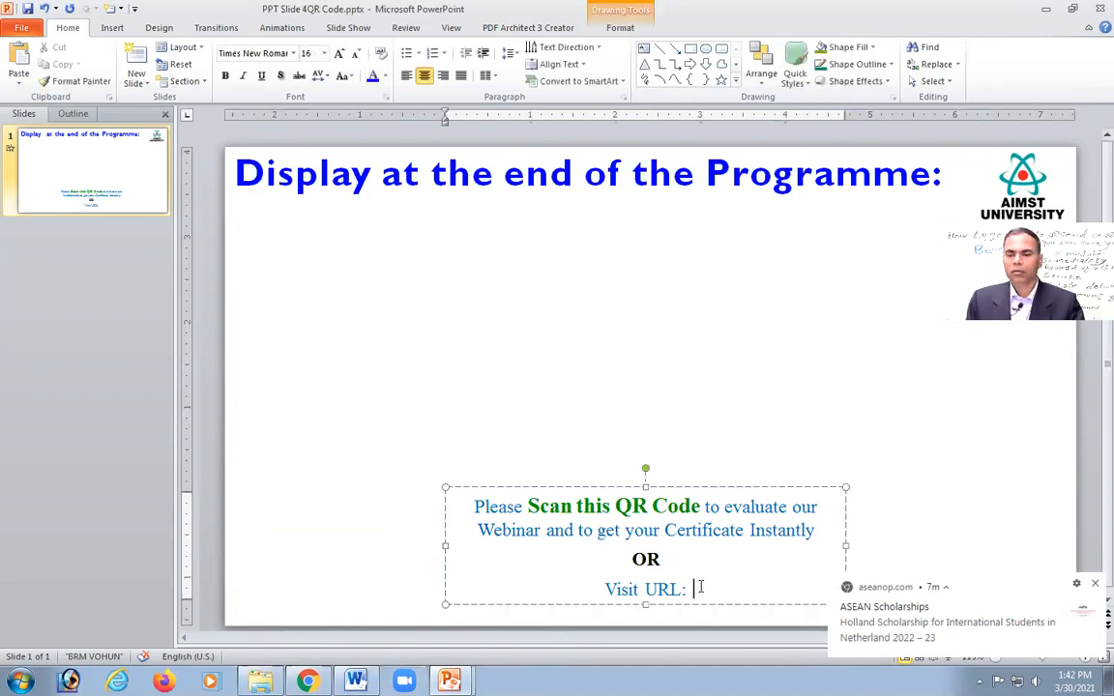
pyautogui.rightClick(701, 587)
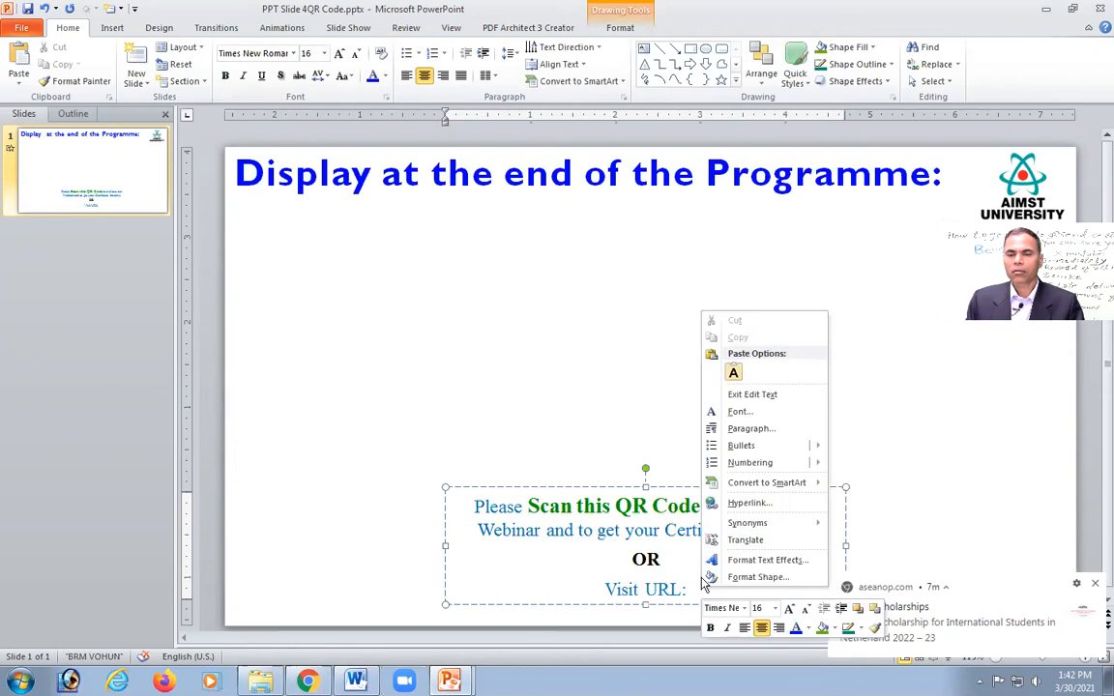
pyautogui.click(734, 370)
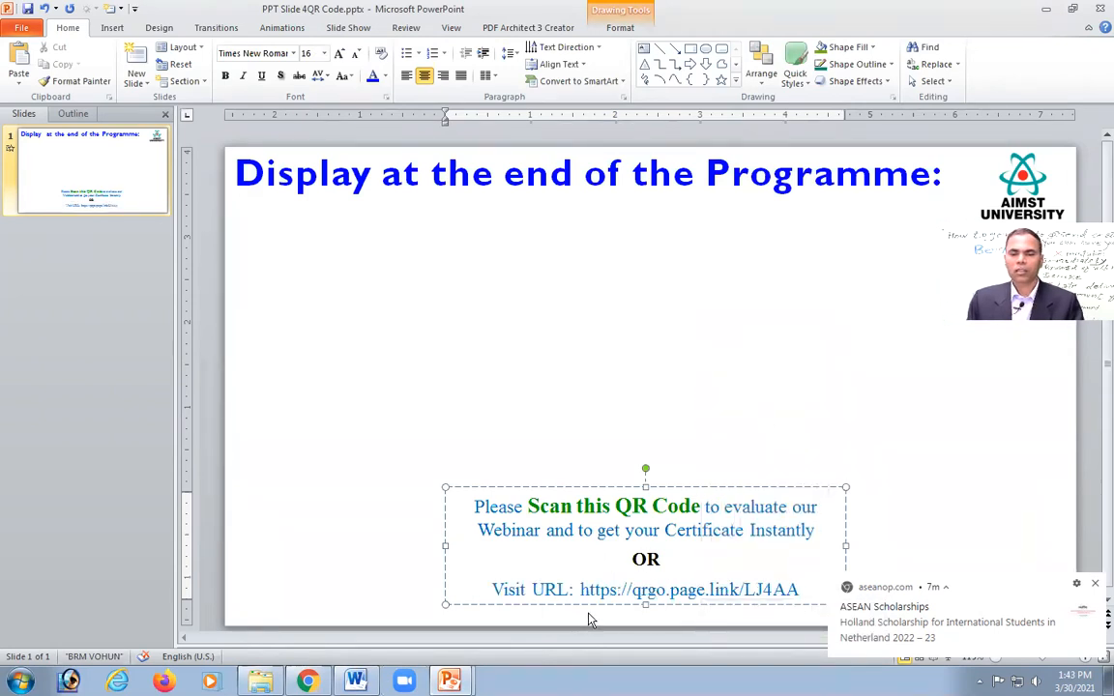
pyautogui.click(1094, 583)
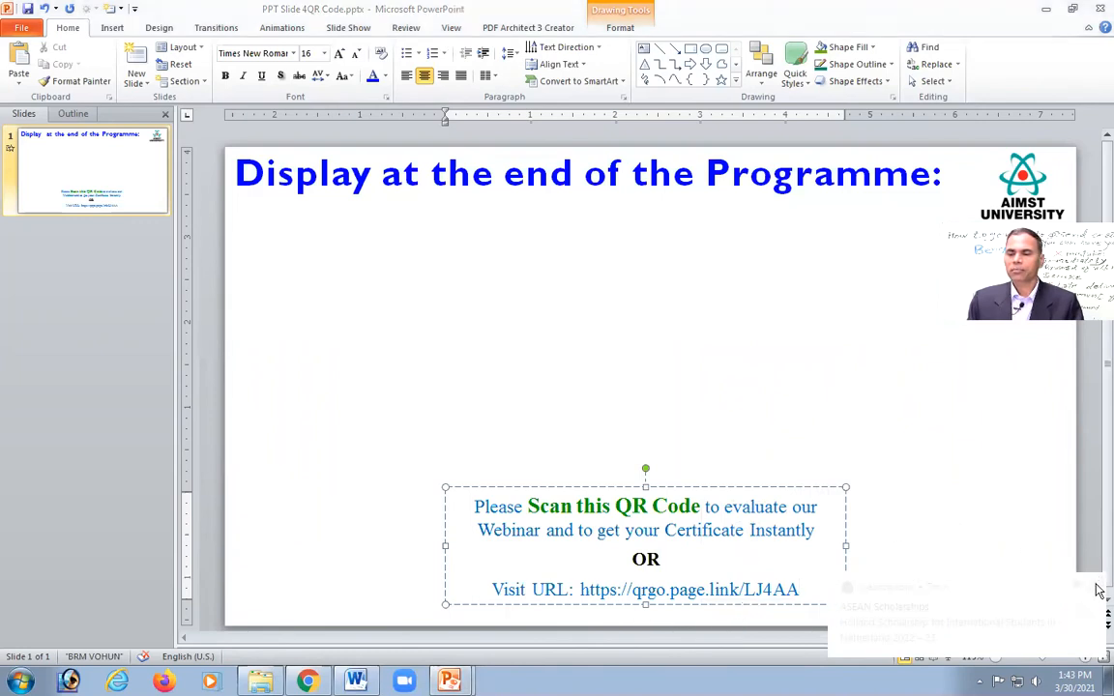
pyautogui.click(880, 487)
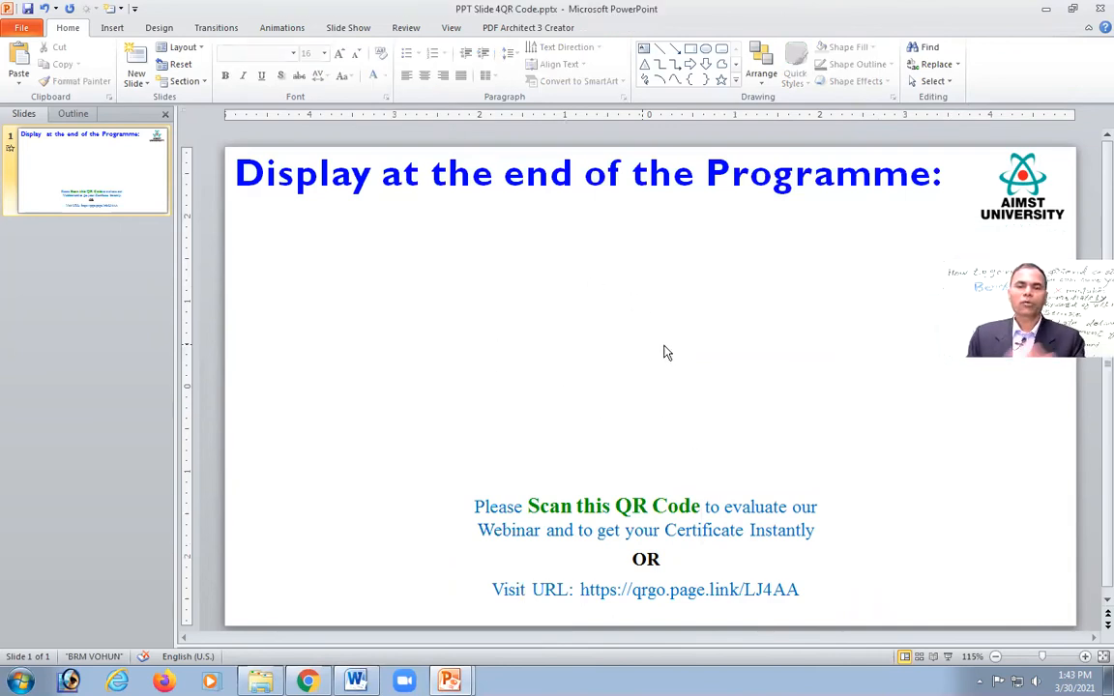
pyautogui.click(306, 681)
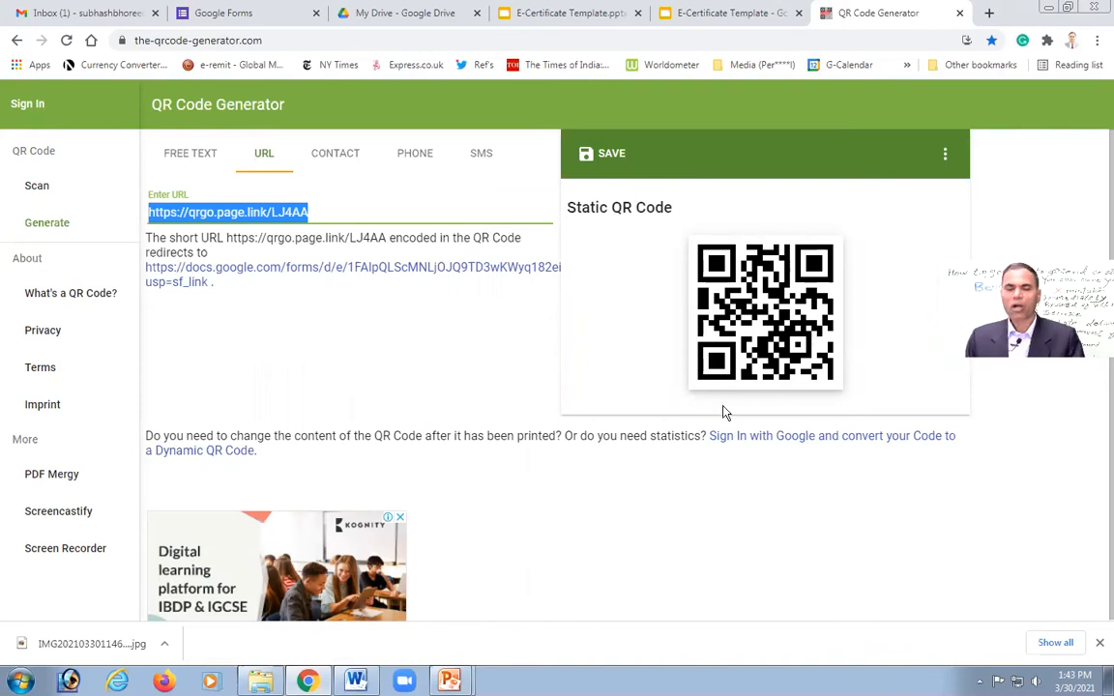
# Step: Paste the QR code screenshot onto the PowerPoint slide
pyautogui.click(450, 678)
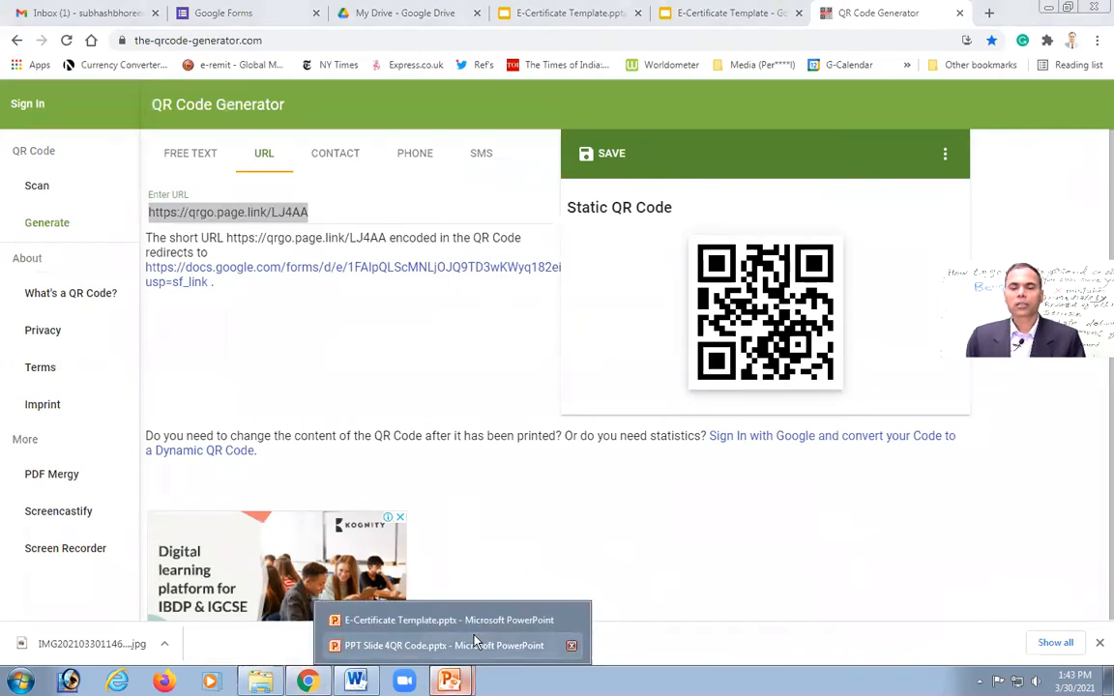
pyautogui.click(478, 645)
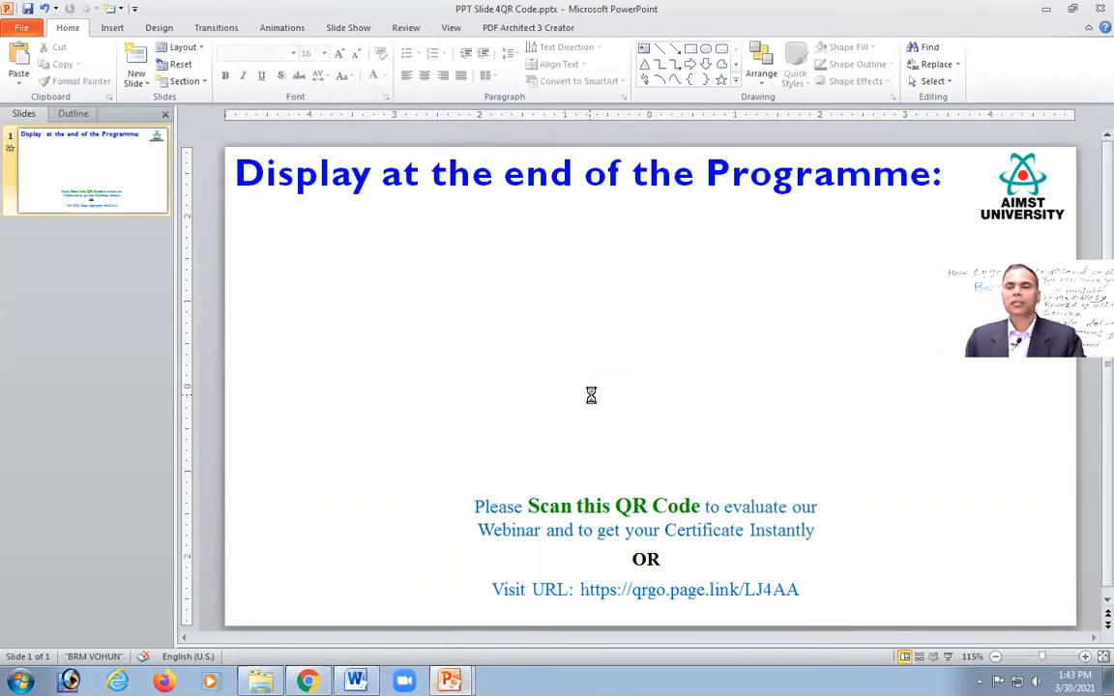
pyautogui.hotkey('ctrl', 'v')
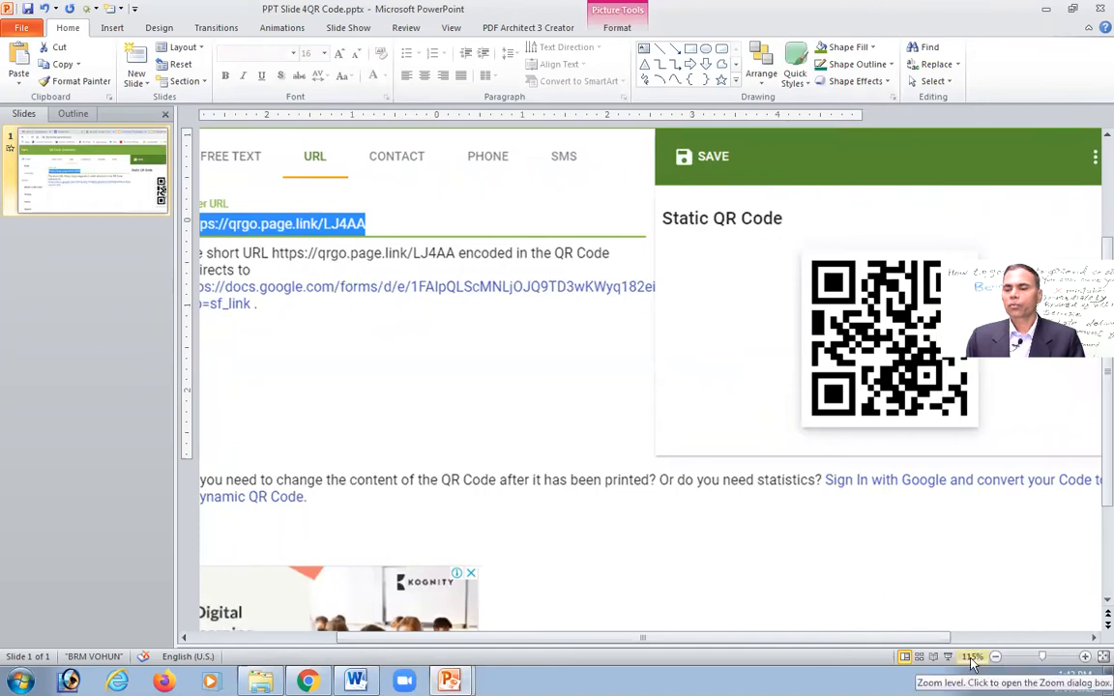
pyautogui.click(1017, 664)
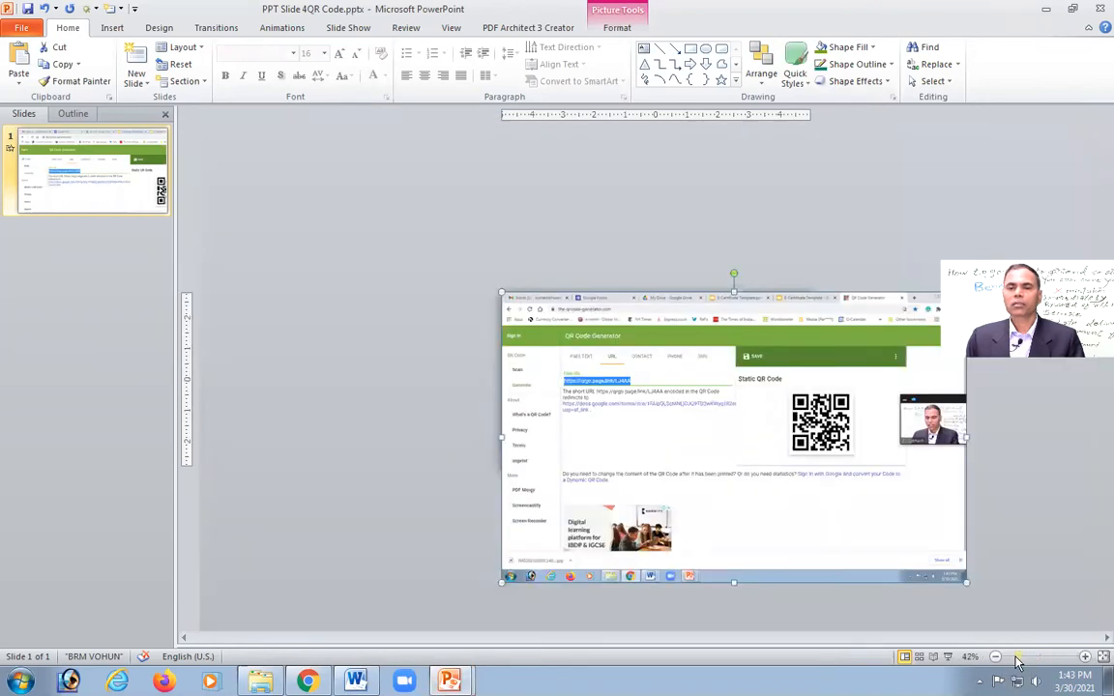
# Step: Crop the screenshot down to the QR code and centre it above the scan instructions
pyautogui.doubleClick(840, 532)
pyautogui.click(985, 58)
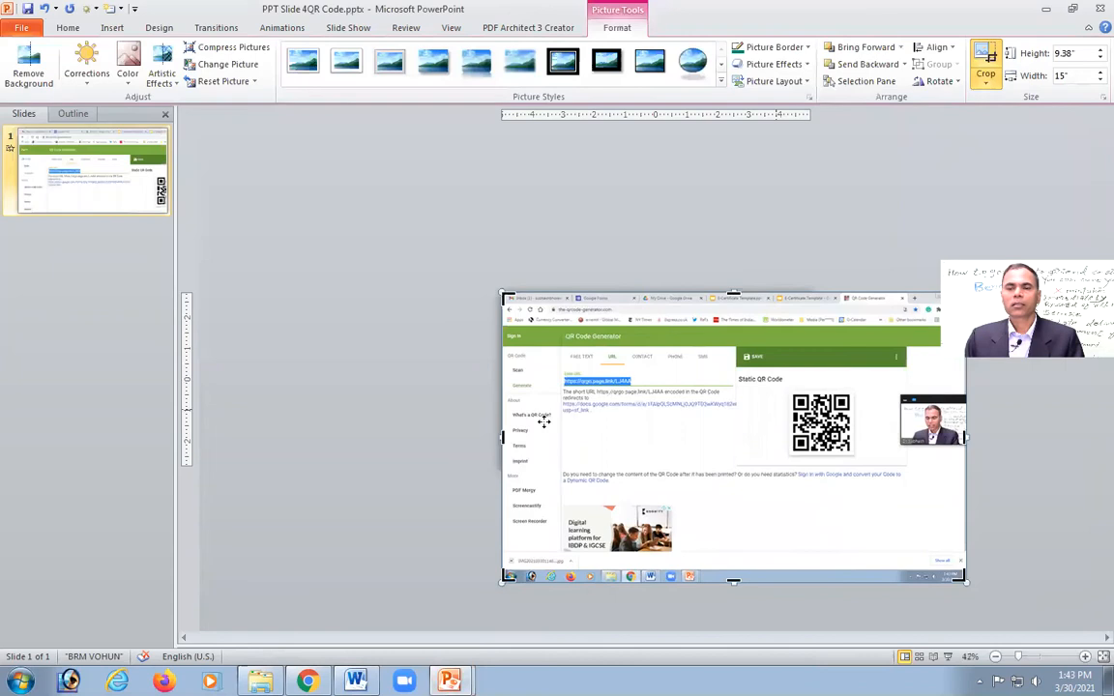
pyautogui.moveTo(508, 301); pyautogui.dragTo(786, 388)
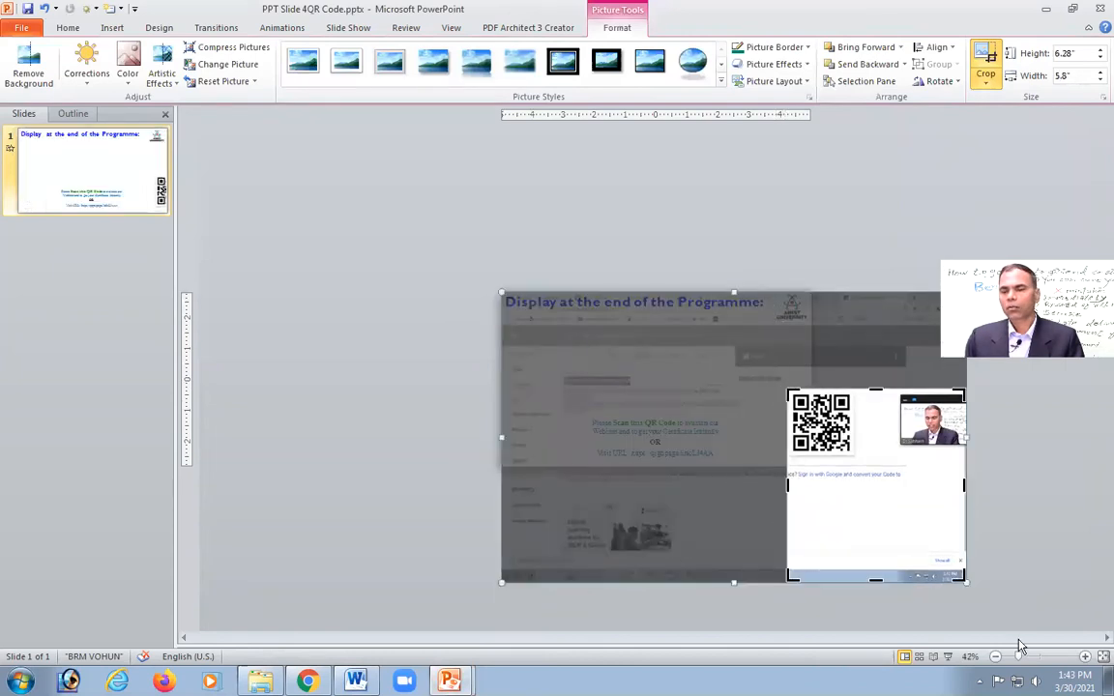
pyautogui.moveTo(960, 577); pyautogui.dragTo(854, 454)
pyautogui.click(1005, 535)
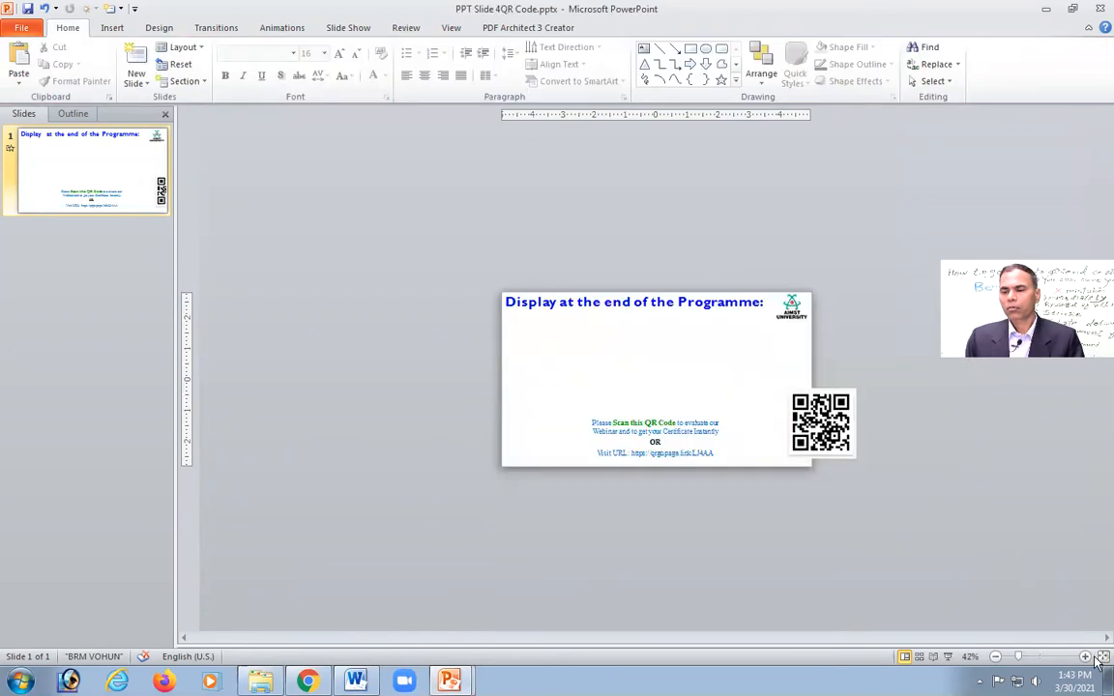
pyautogui.keyDown('ctrl'); pyautogui.scroll(7, 986, 591); pyautogui.keyUp('ctrl')
pyautogui.moveTo(1072, 516); pyautogui.dragTo(528, 351)
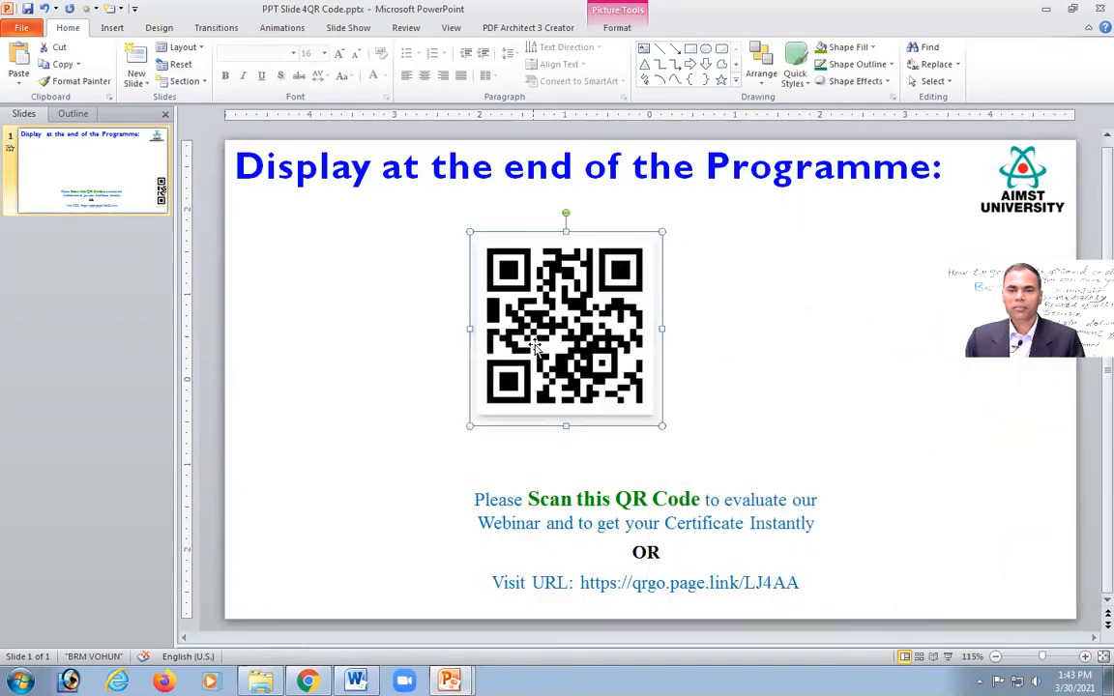
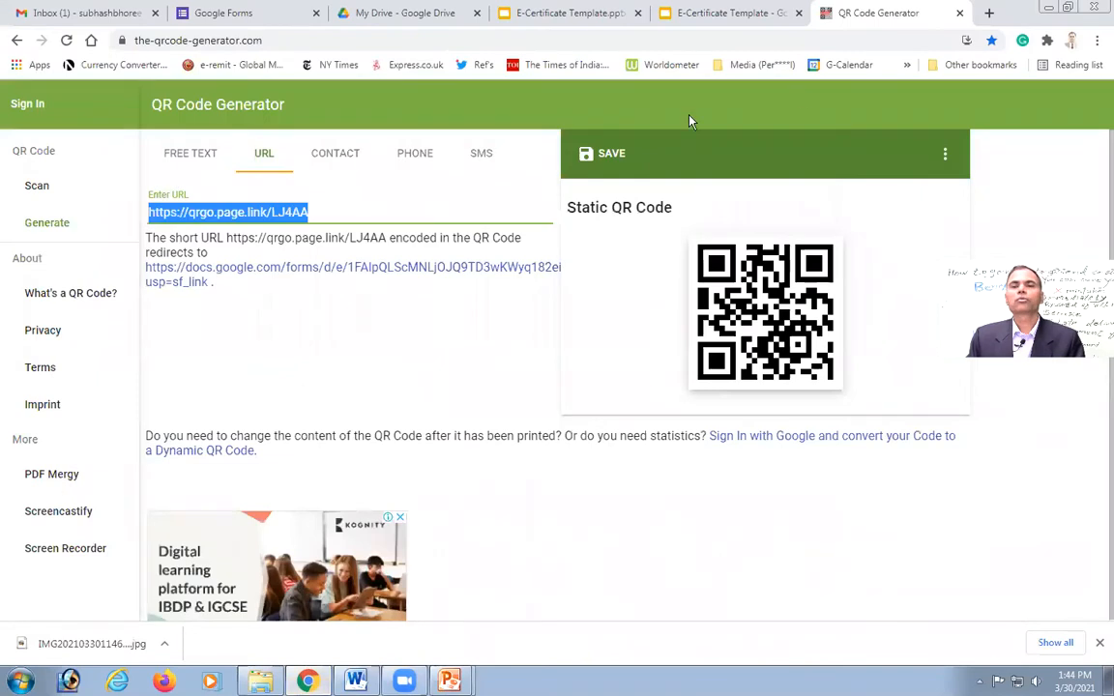
pyautogui.click(990, 14)
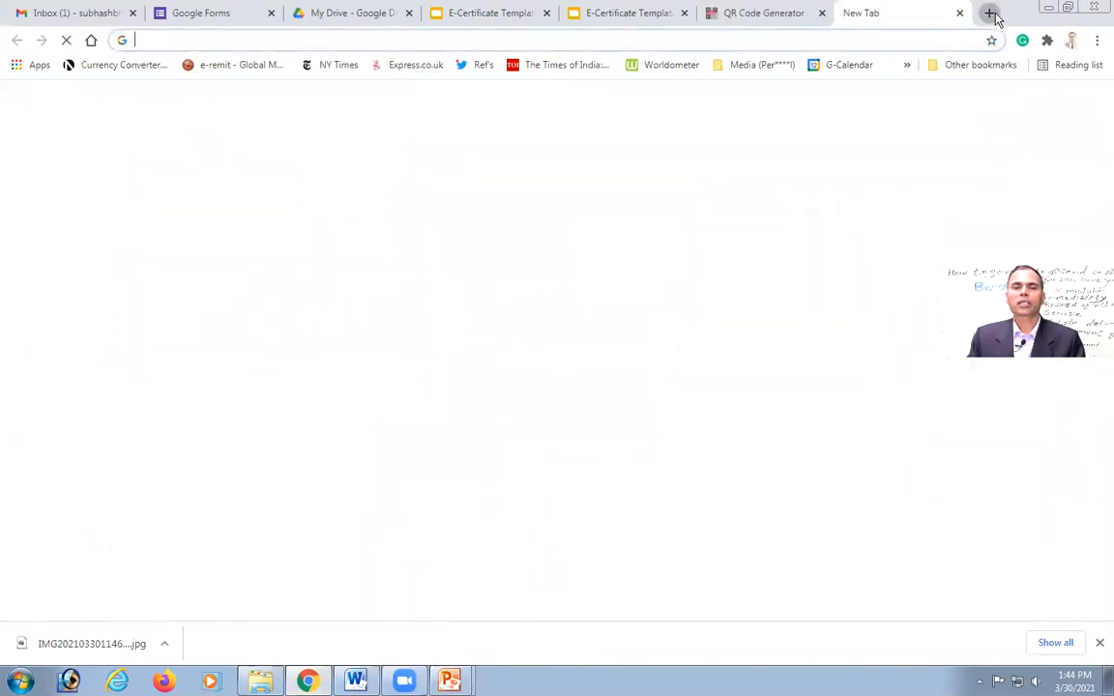
pyautogui.click(283, 41)
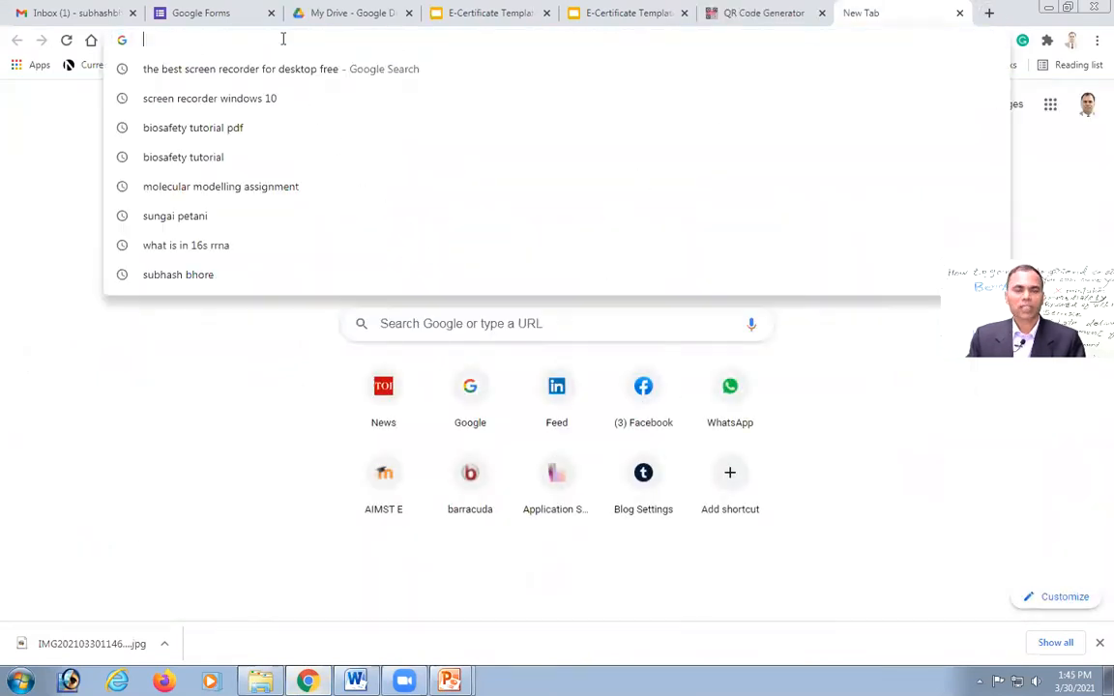
pyautogui.press('Return')
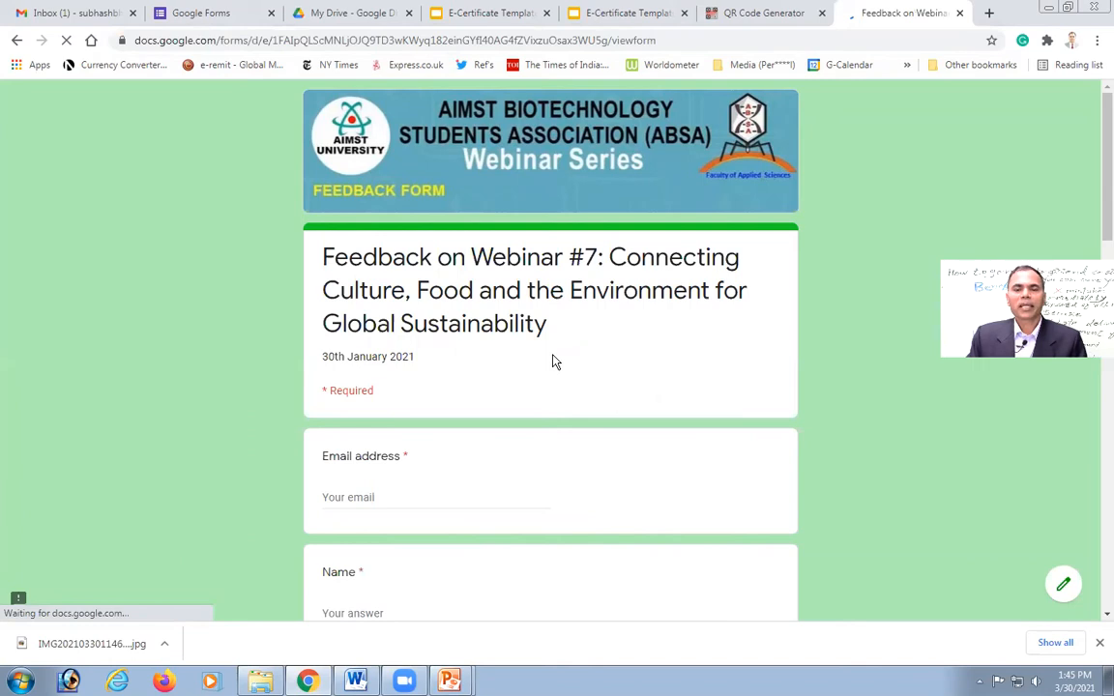
# Step: Enter the respondent's Gmail address in the form's Email address field
pyautogui.scroll(-3, 553, 361)
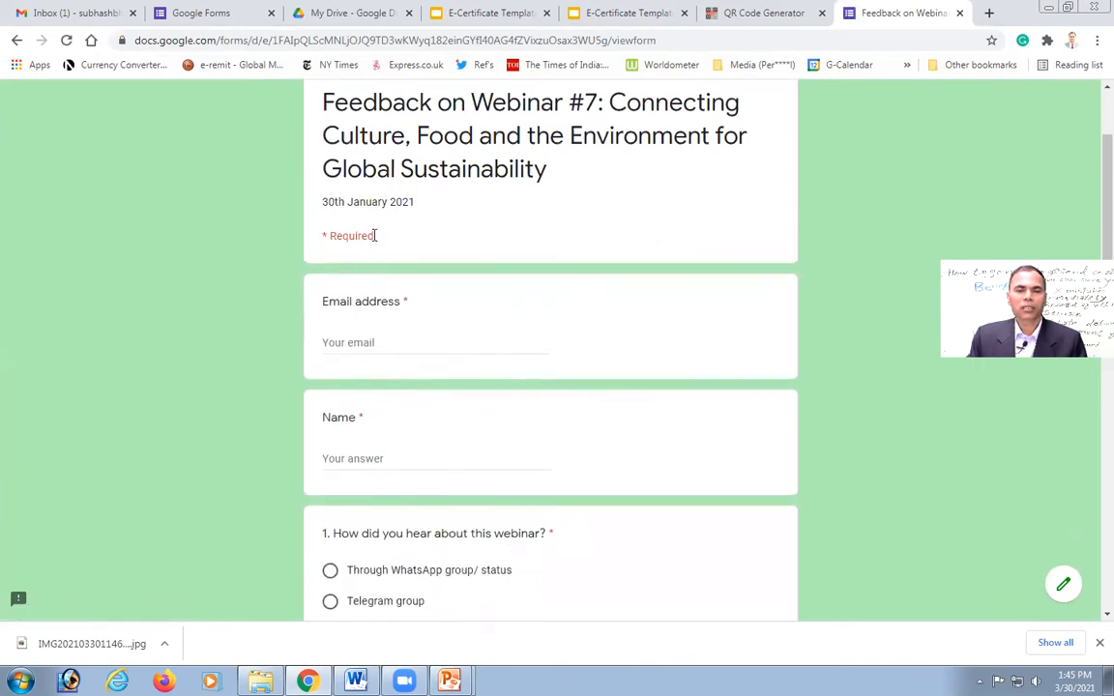
pyautogui.click(388, 344)
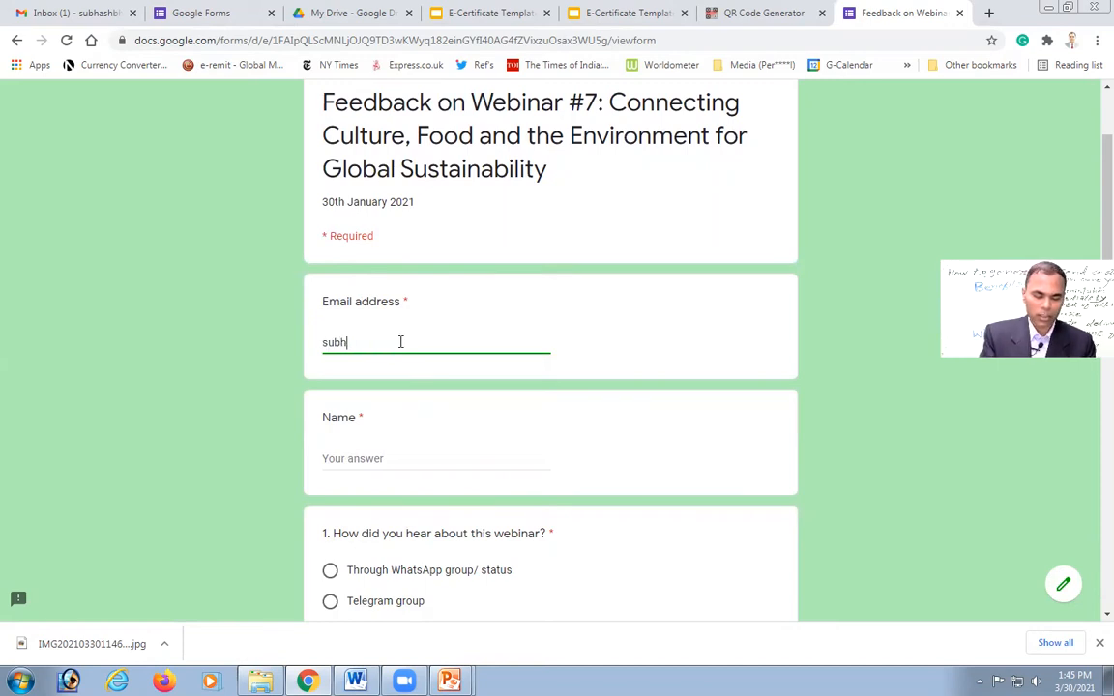
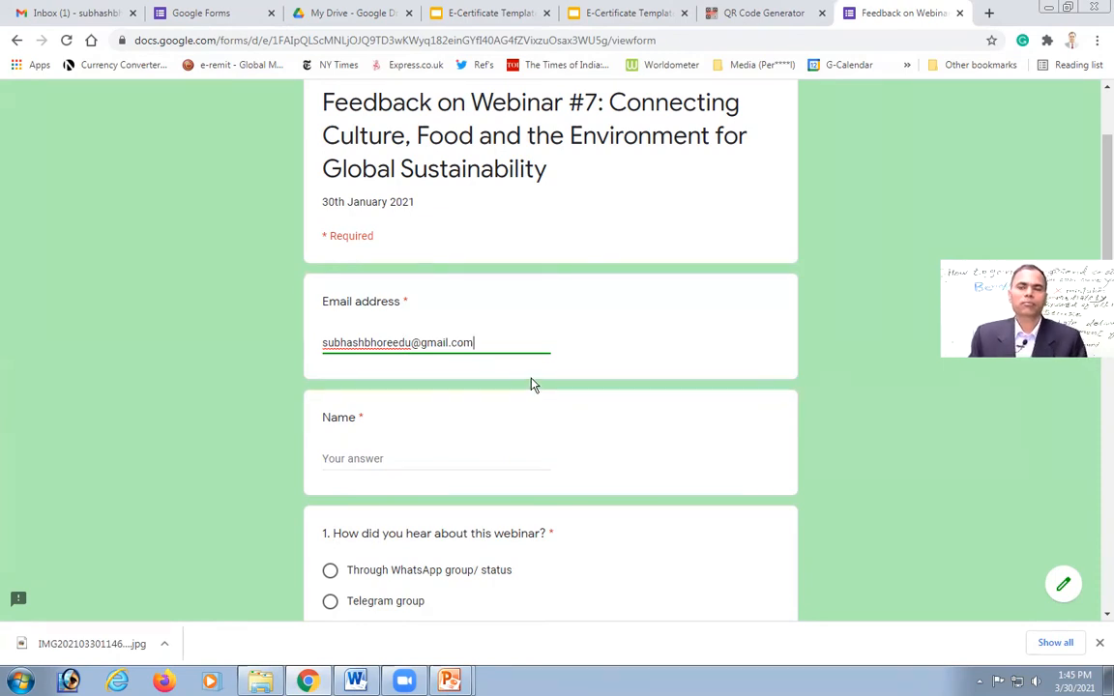
pyautogui.scroll(-3, 531, 384)
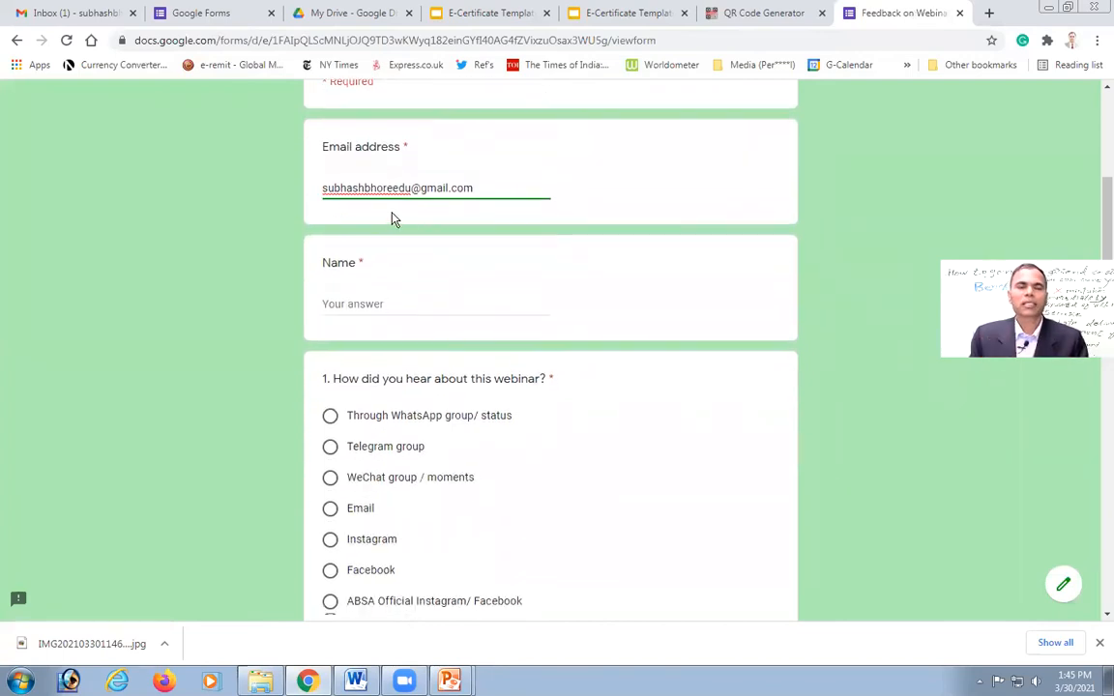
# Step: Fill in the Name answer as 'Surname Name'
pyautogui.click(375, 304)
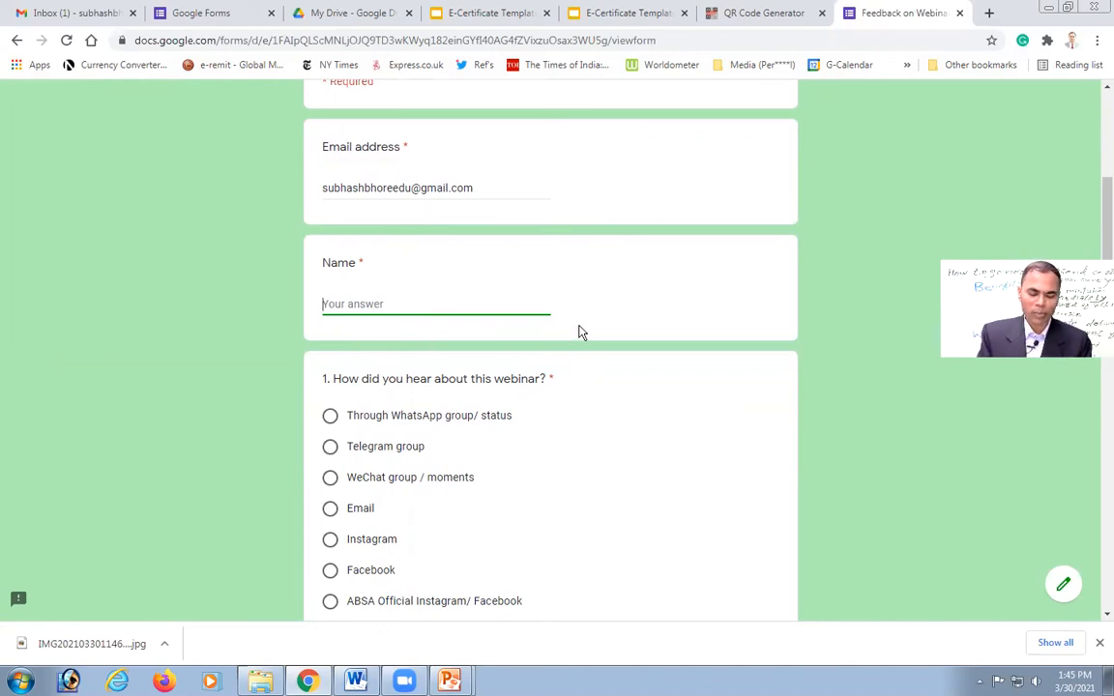
pyautogui.write('Surname')
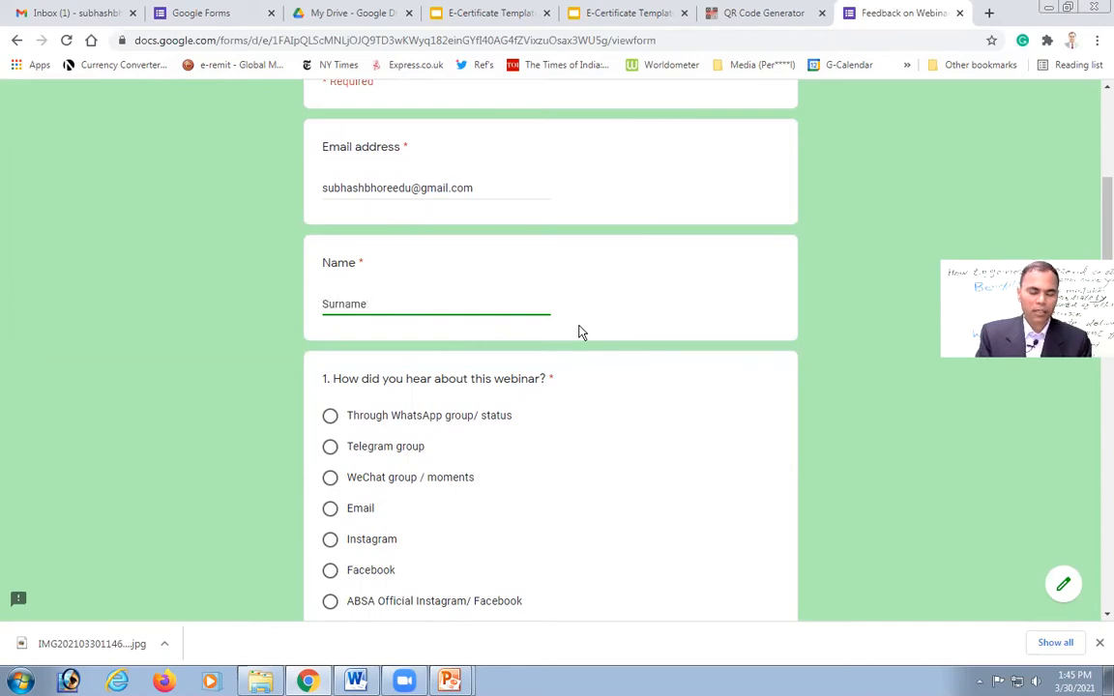
pyautogui.write(' Name')
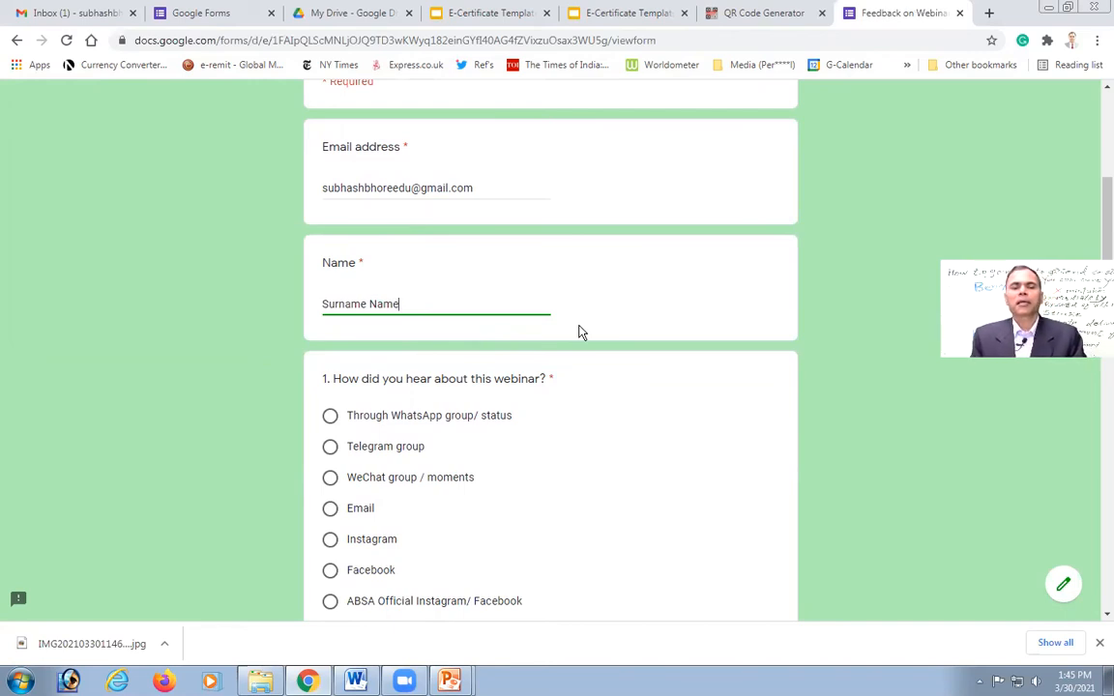
pyautogui.scroll(-2, 718, 388)
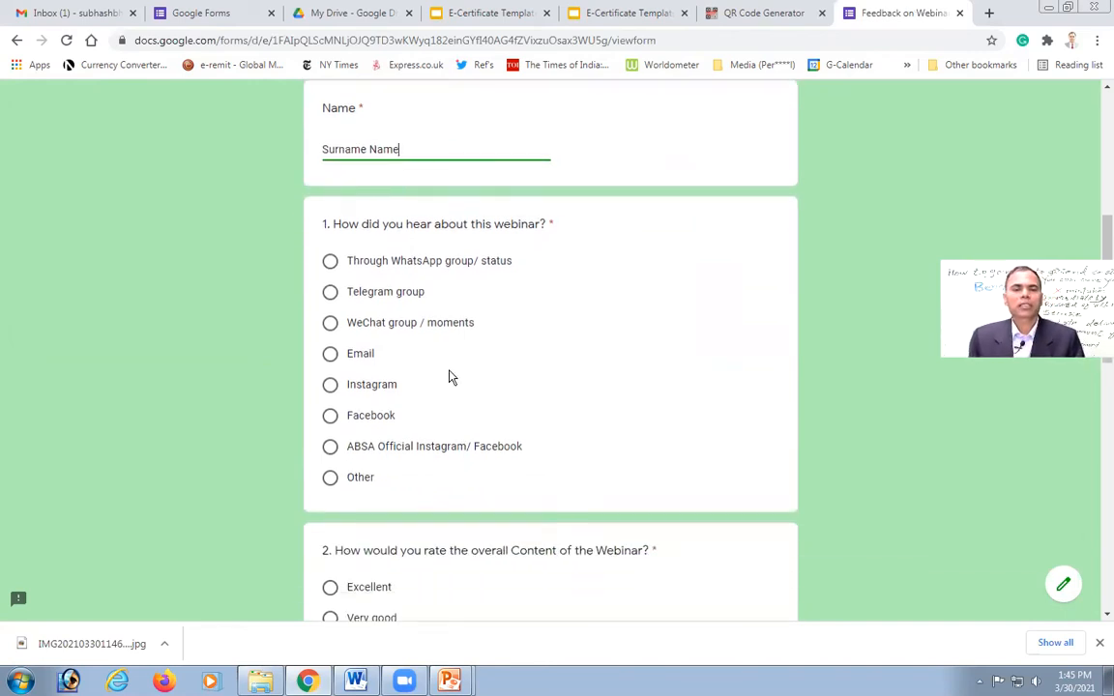
# Step: Answer questions 1–3: heard via Facebook, content rated Excellent, learned something new Yes
pyautogui.click(331, 420)
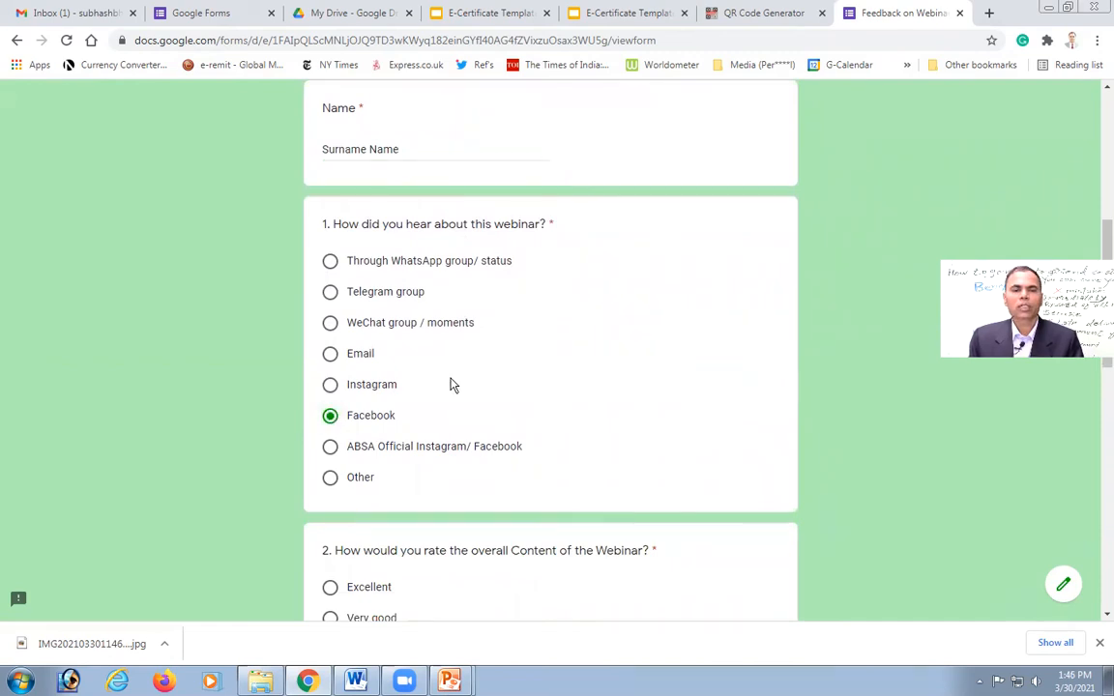
pyautogui.scroll(-5, 449, 384)
pyautogui.scroll(3, 449, 385)
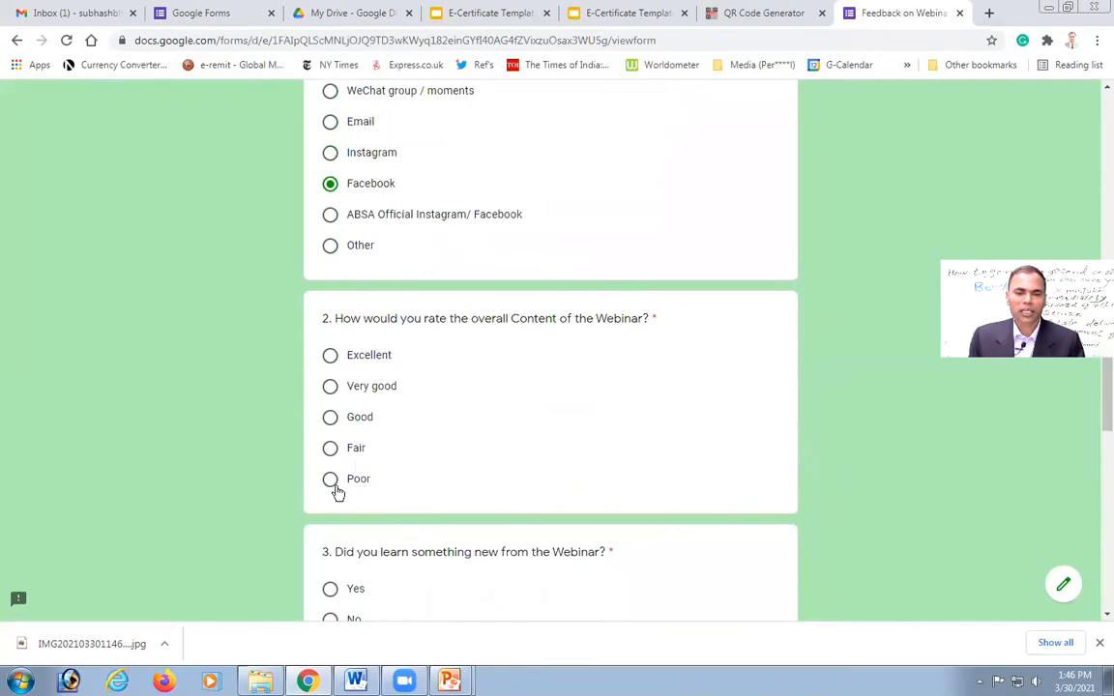
pyautogui.click(330, 357)
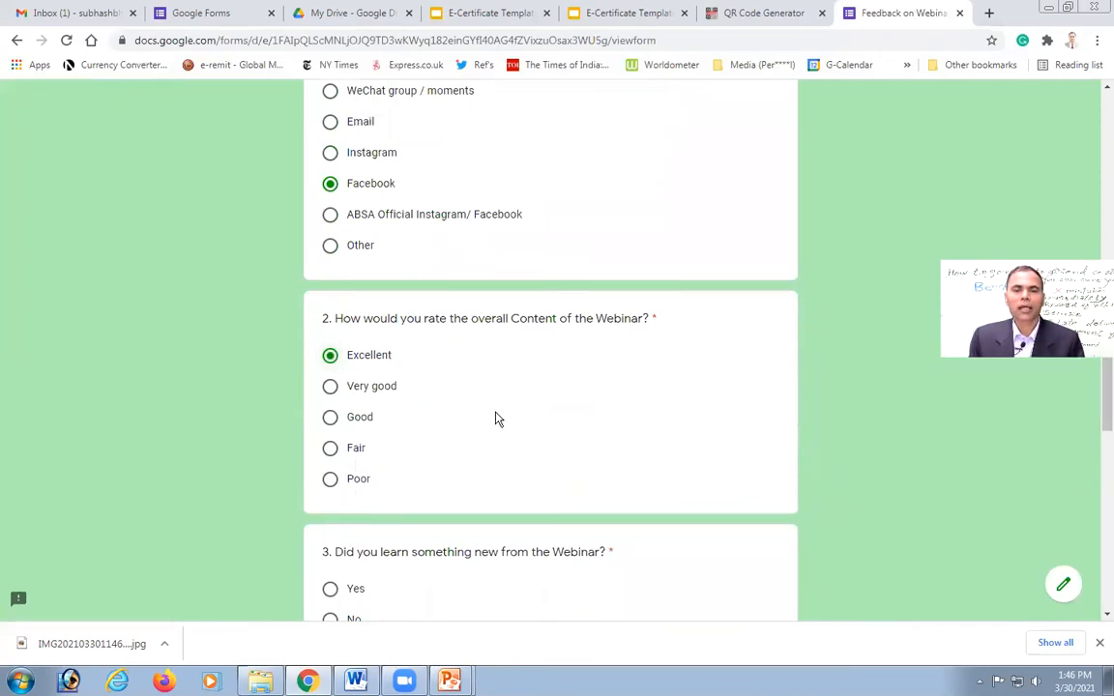
pyautogui.scroll(-3, 495, 417)
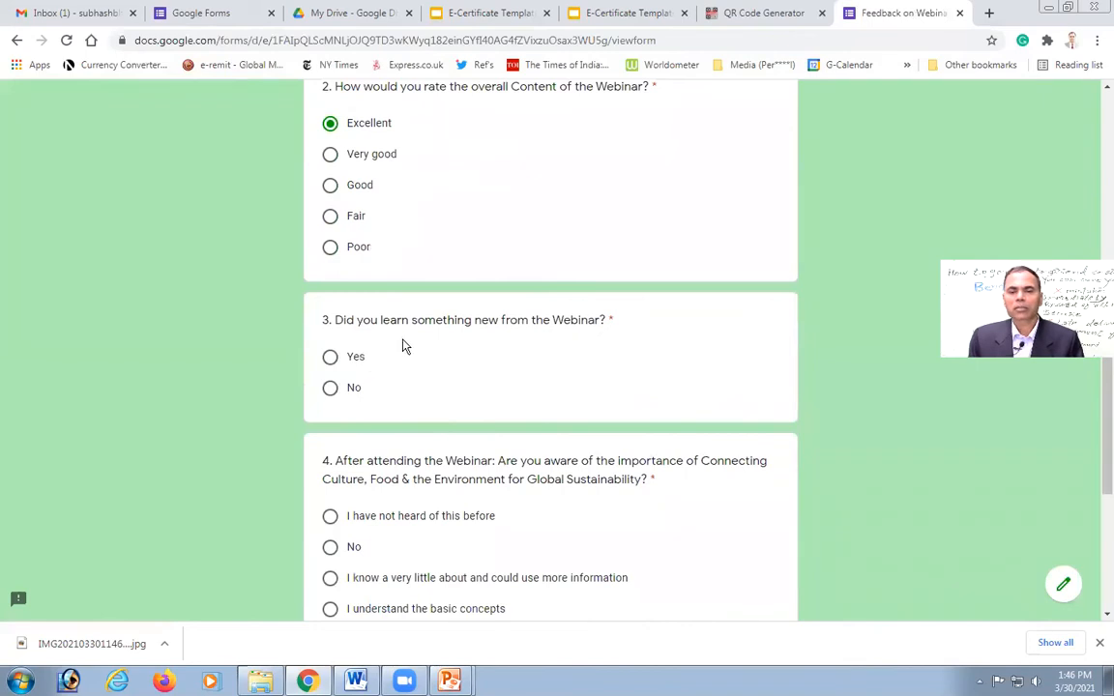
pyautogui.click(329, 356)
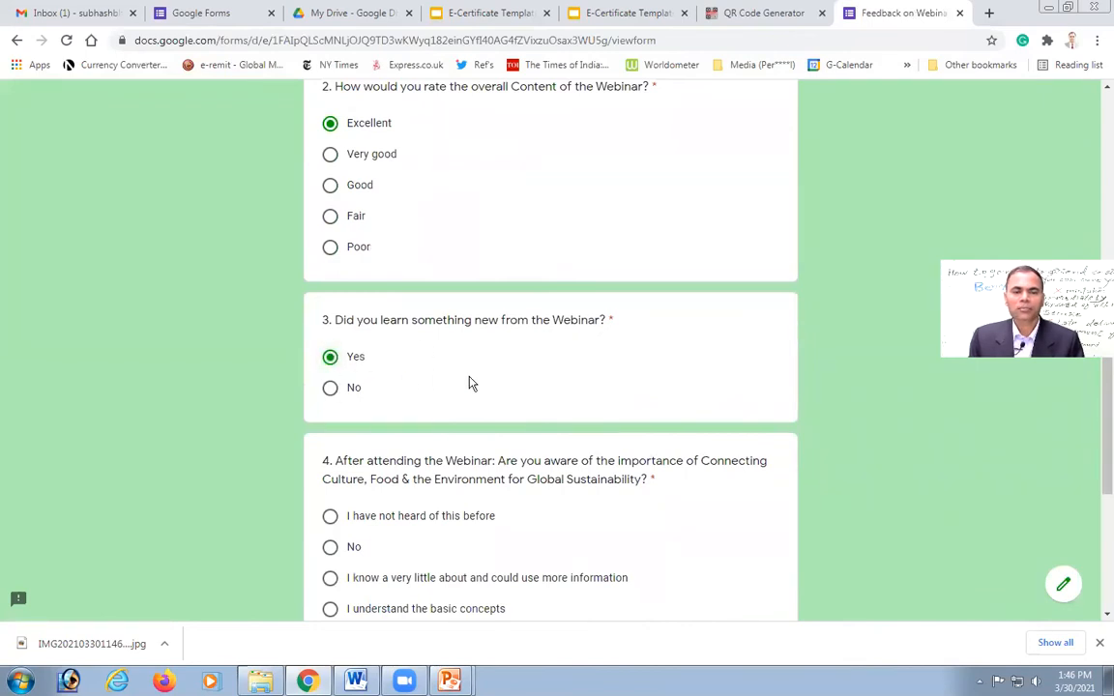
pyautogui.scroll(-4, 470, 383)
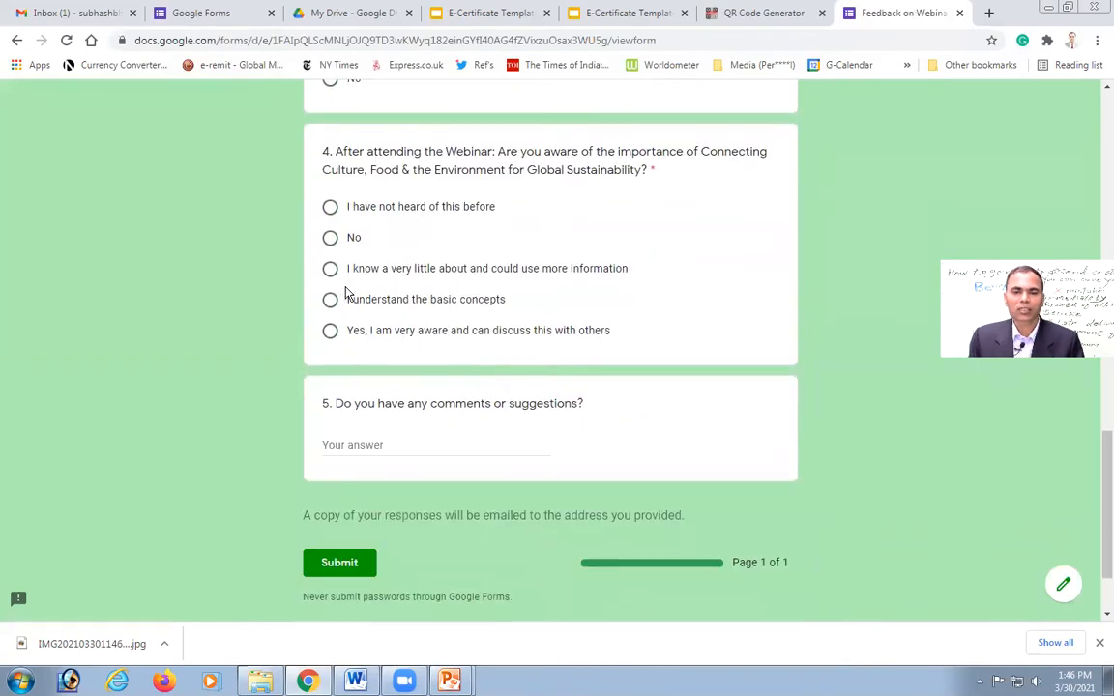
# Step: Answer question 4 with 'Yes, I am very aware and can discuss this with others', leaving comments blank
pyautogui.click(330, 332)
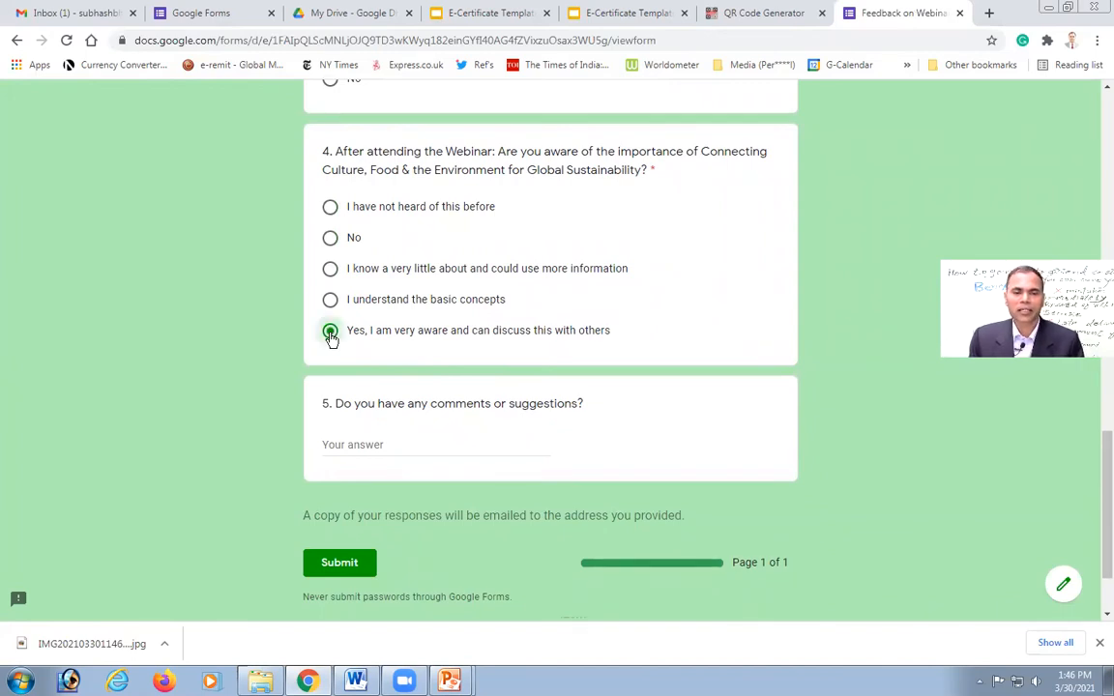
pyautogui.click(370, 445)
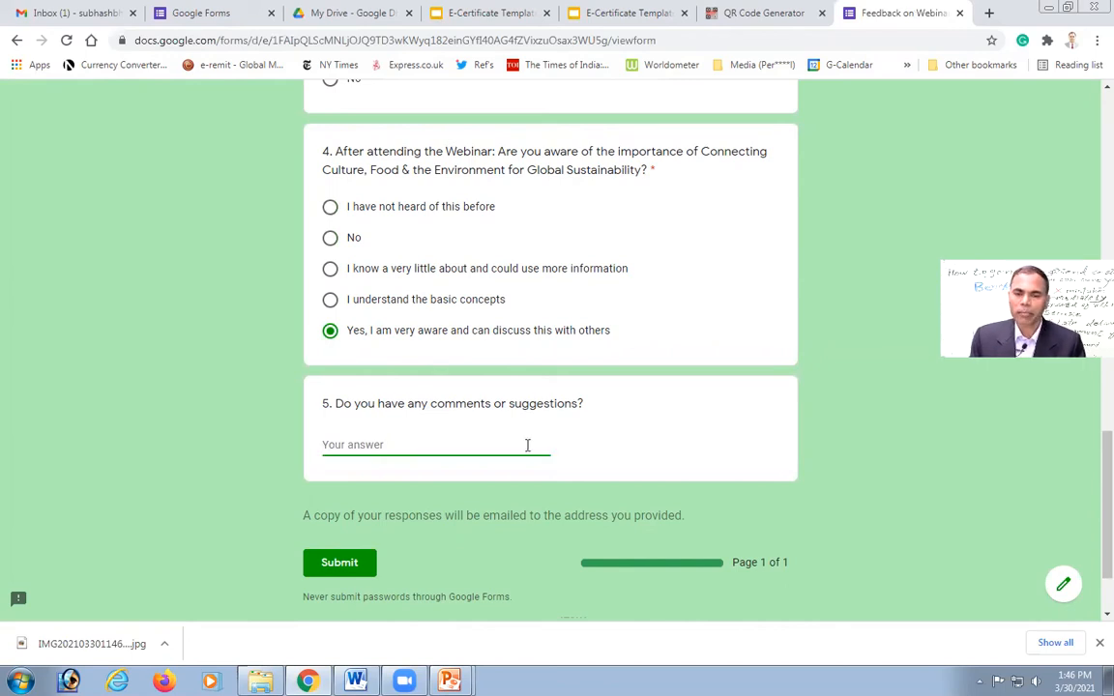
pyautogui.scroll(-2, 527, 445)
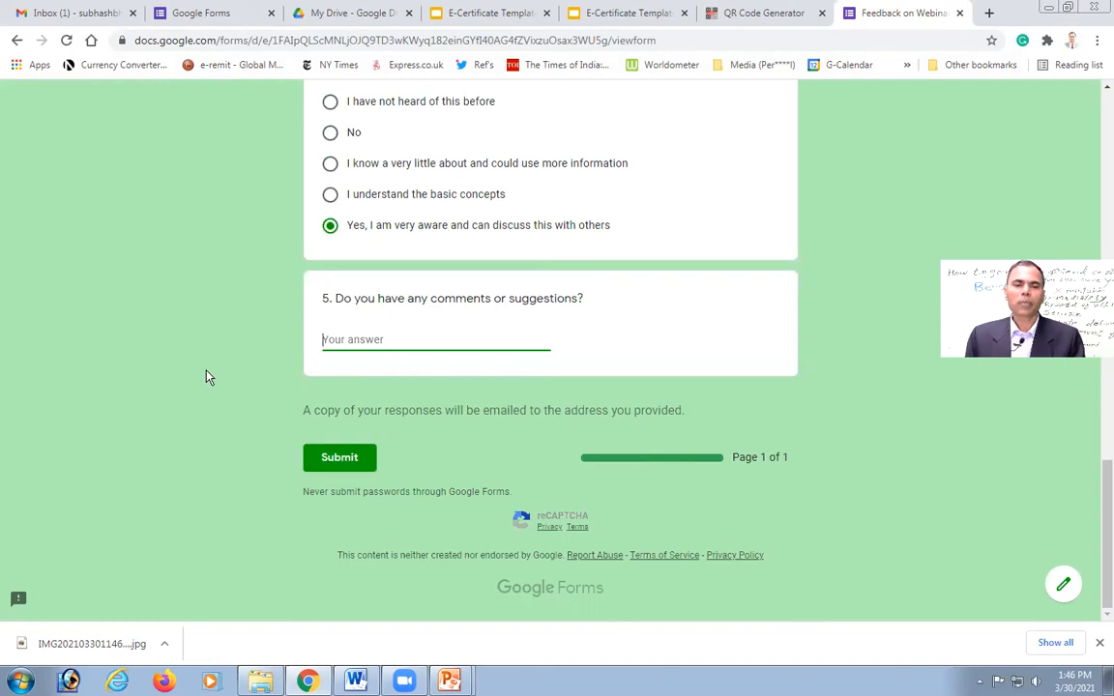
pyautogui.scroll(7, 208, 375)
pyautogui.scroll(5, 213, 373)
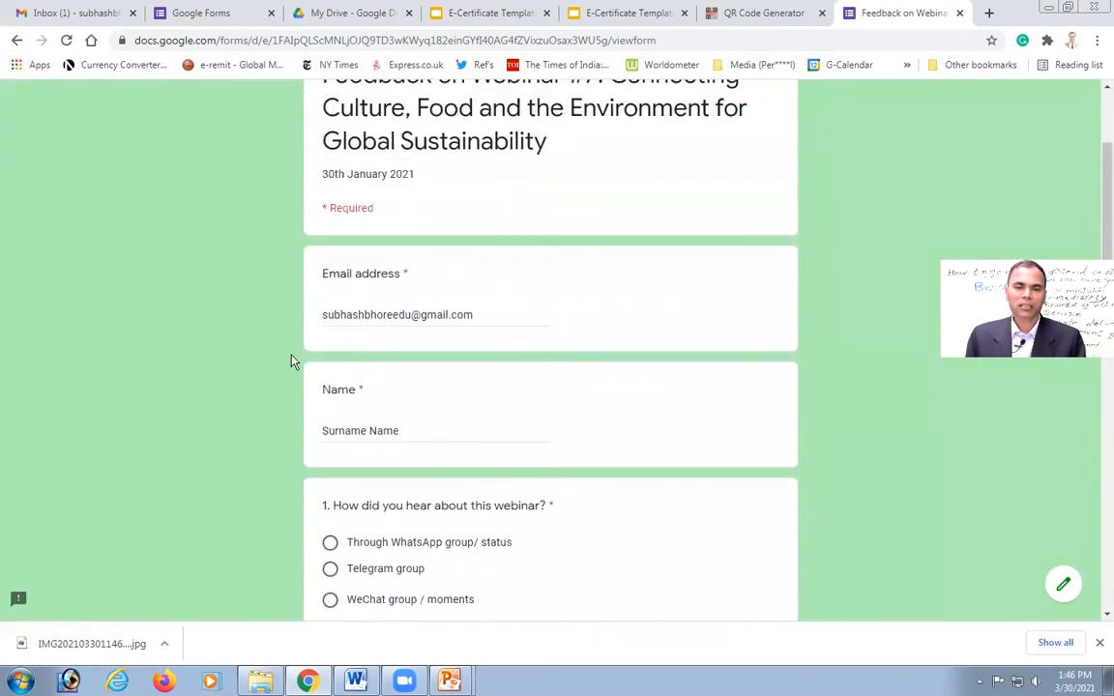
pyautogui.scroll(-12, 219, 457)
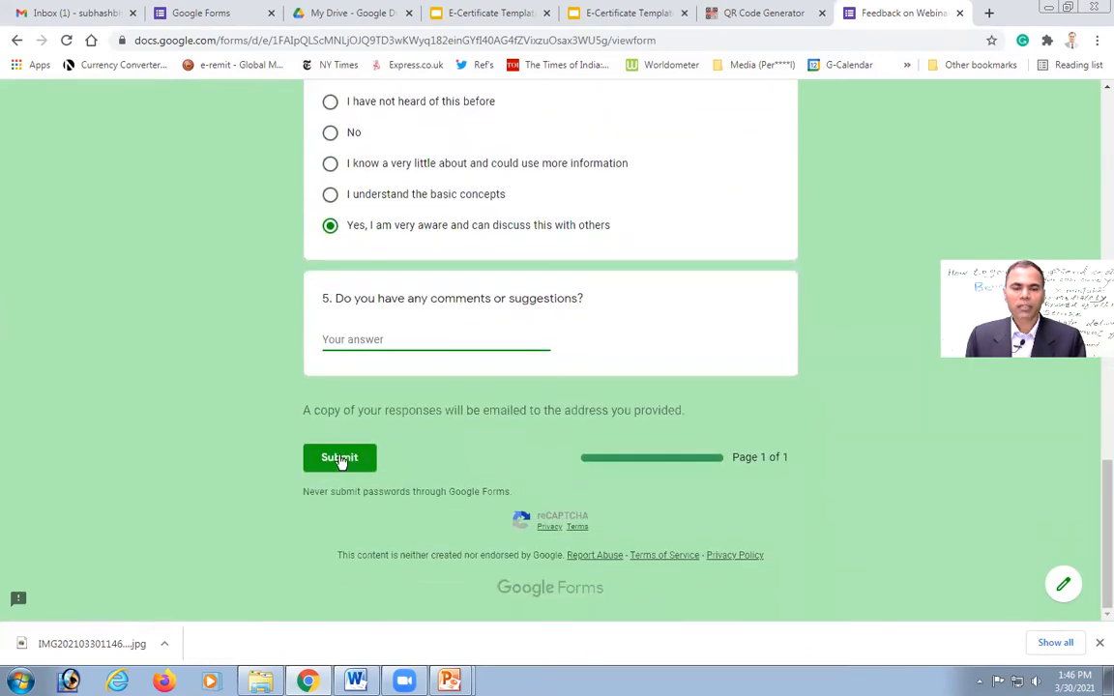
# Step: Submit the feedback, passing the reCAPTCHA by selecting the three motorcycle images and verifying
pyautogui.click(339, 460)
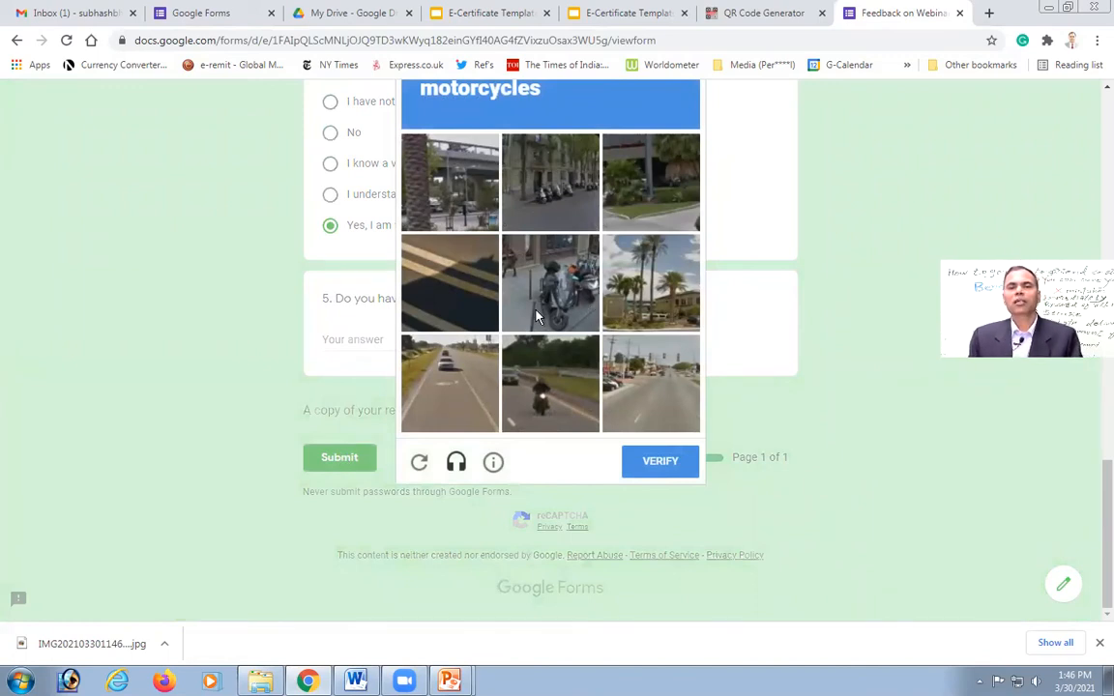
pyautogui.click(561, 295)
pyautogui.click(549, 401)
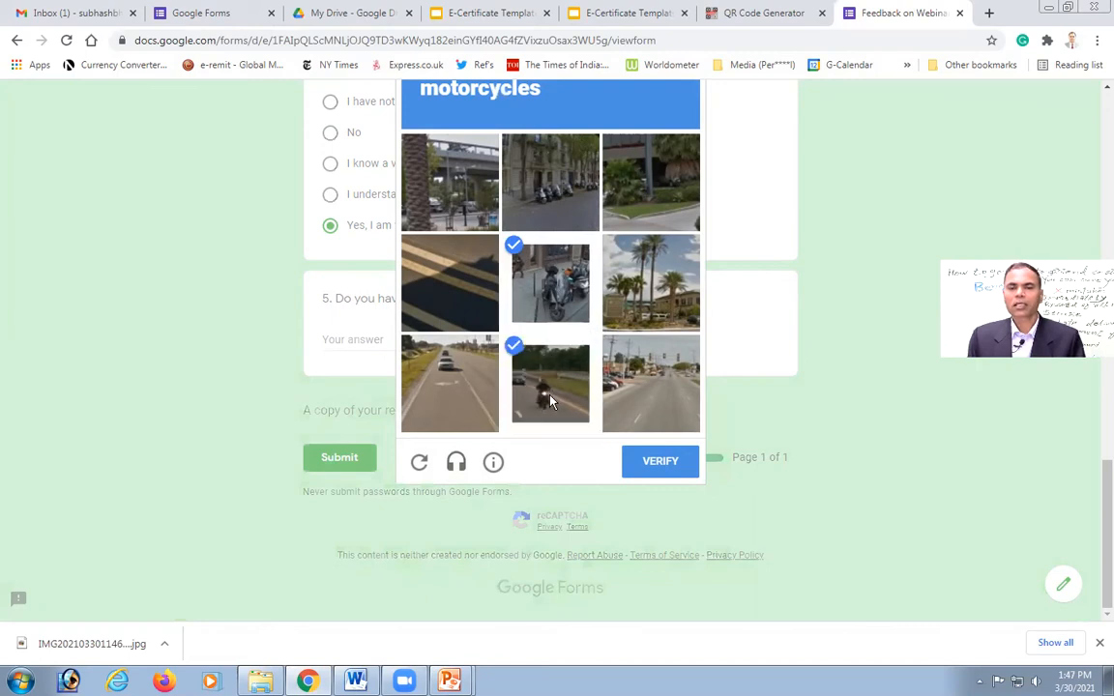
pyautogui.click(567, 209)
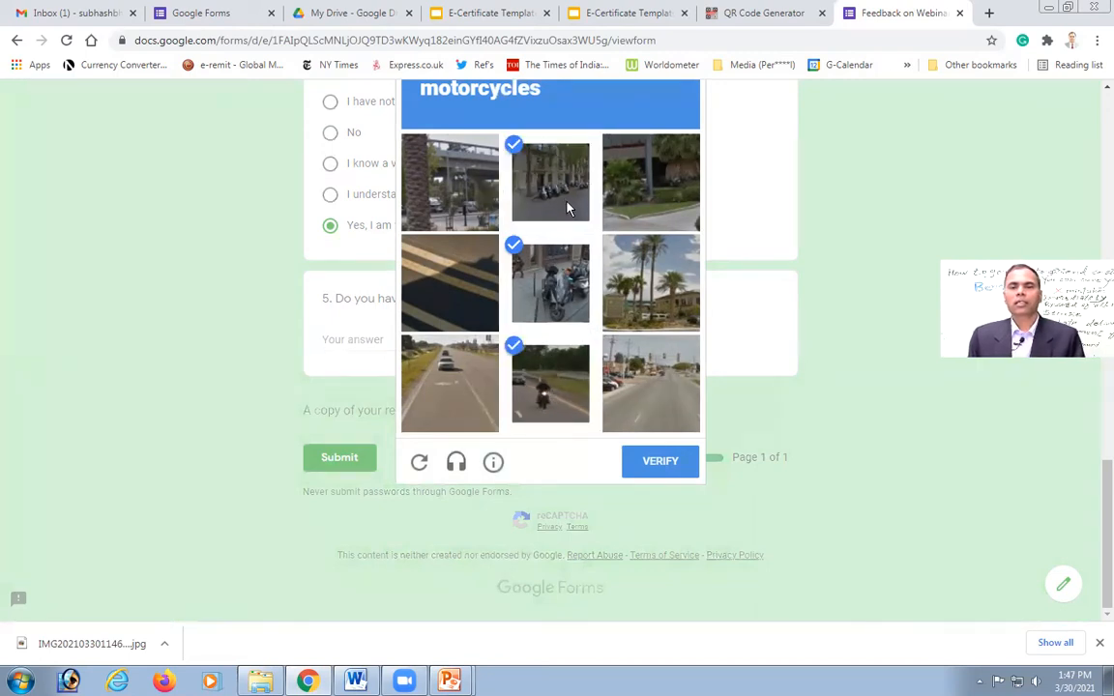
pyautogui.click(657, 464)
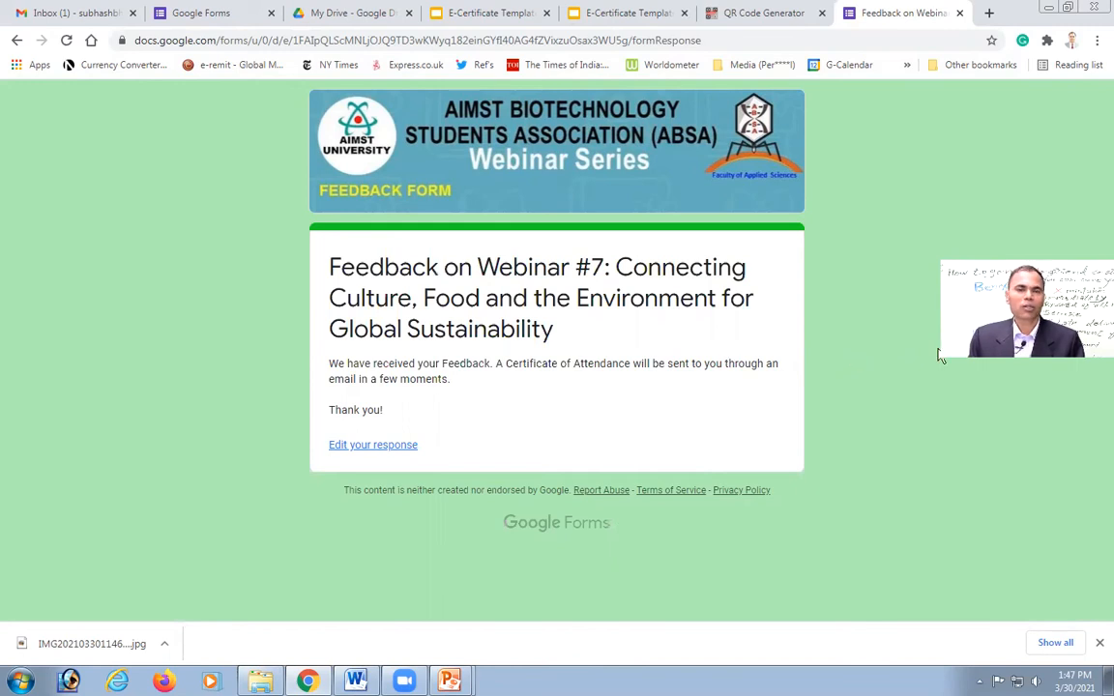
# Step: Refresh the Gmail inbox and open the new 'ABSA Webinar #7: Certificate of Attendance' email
pyautogui.click(56, 15)
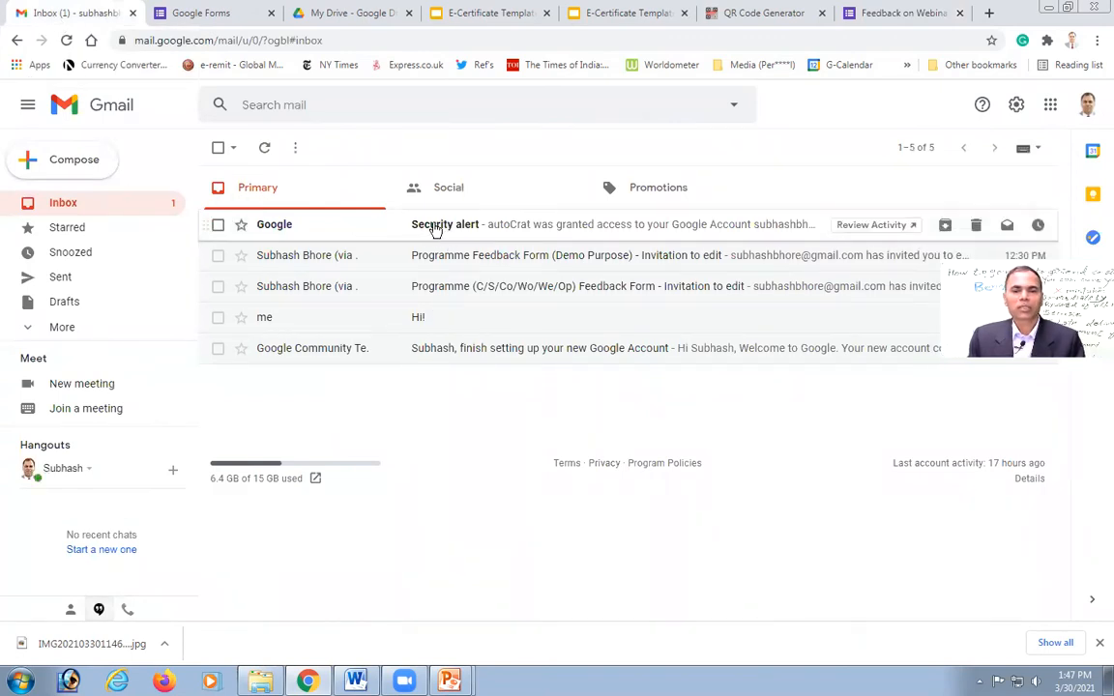
pyautogui.click(63, 205)
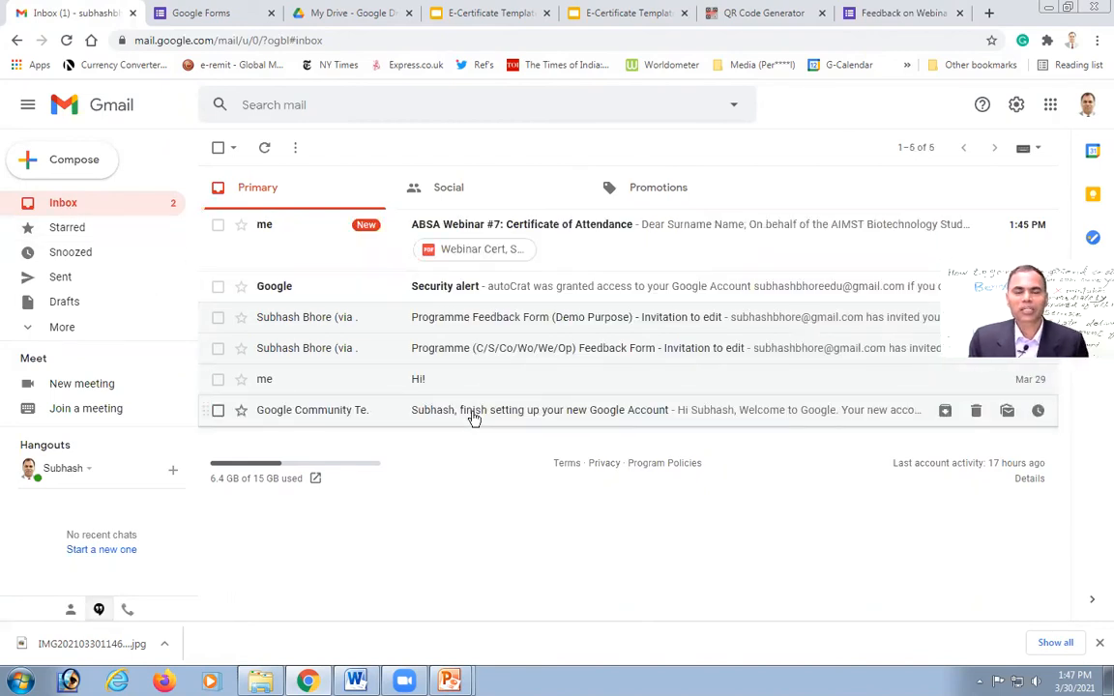
pyautogui.click(569, 226)
pyautogui.rightClick(569, 226)
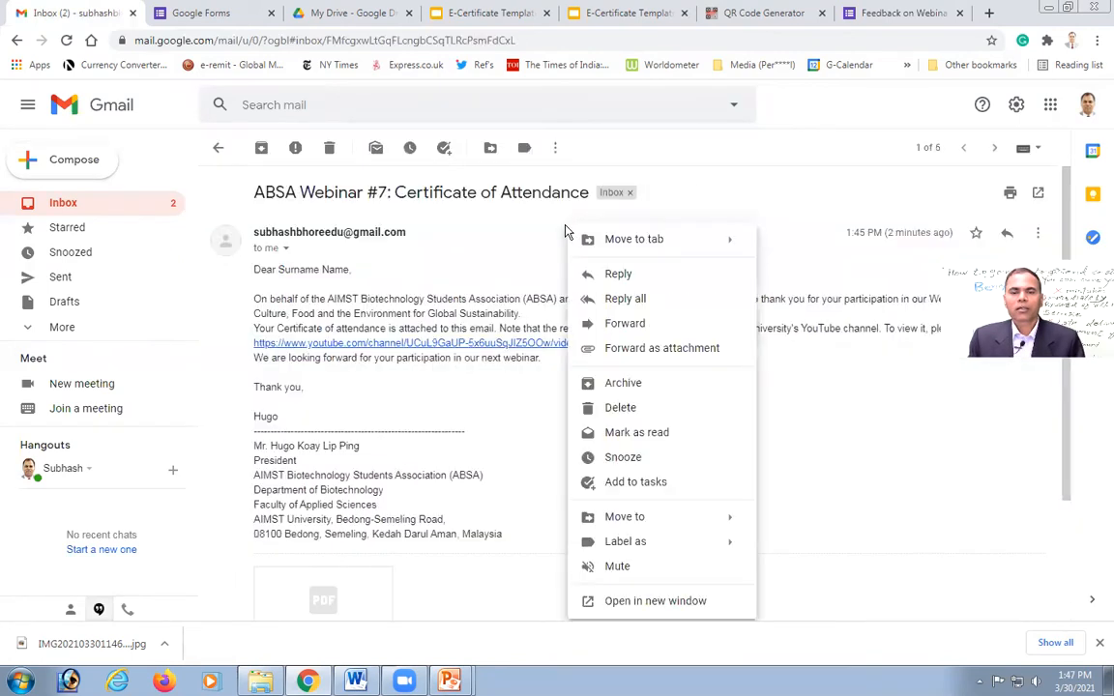
# Step: Preview the attached 'Webinar Cert, Surname Name.pdf' certificate from the email
pyautogui.click(828, 417)
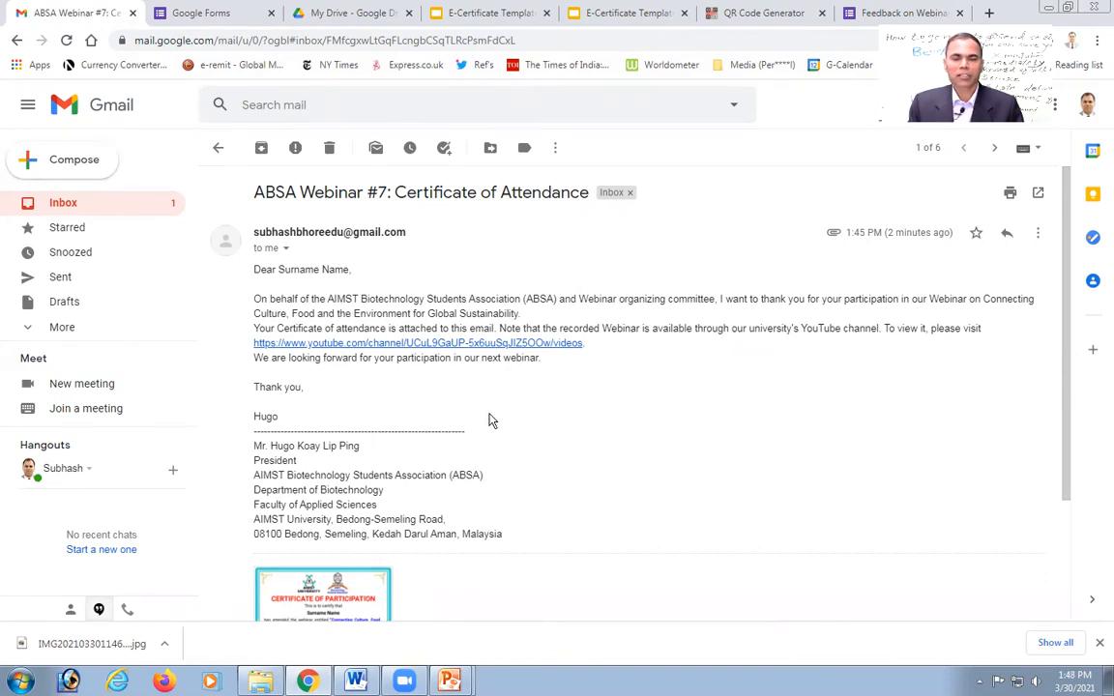
pyautogui.scroll(-3, 490, 420)
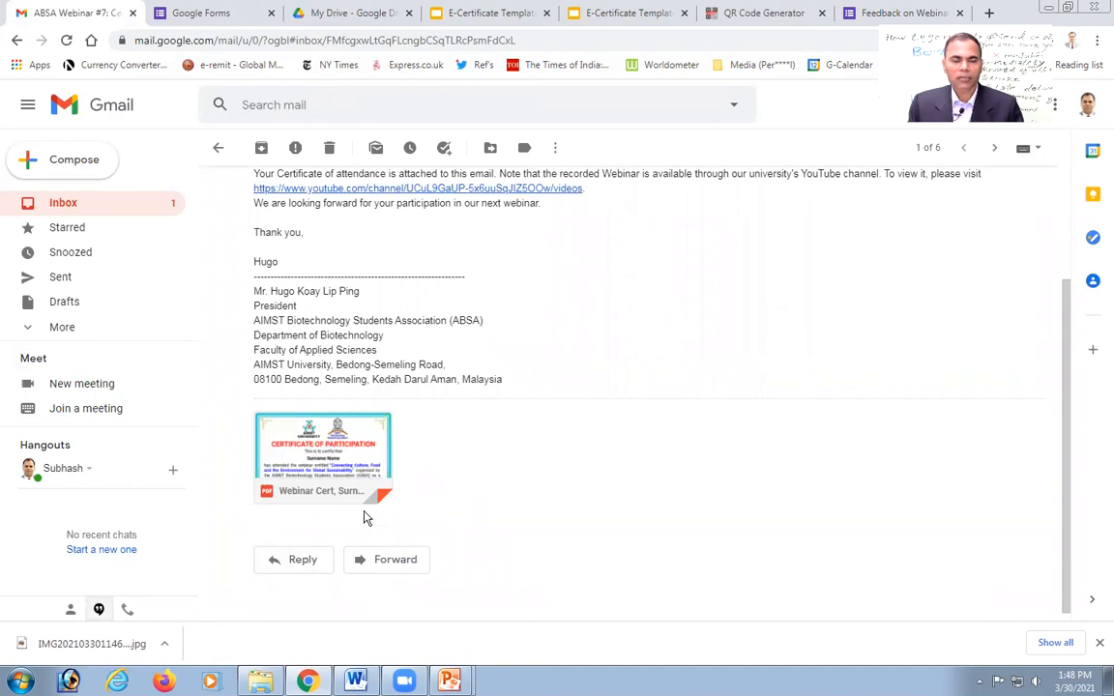
pyautogui.click(323, 444)
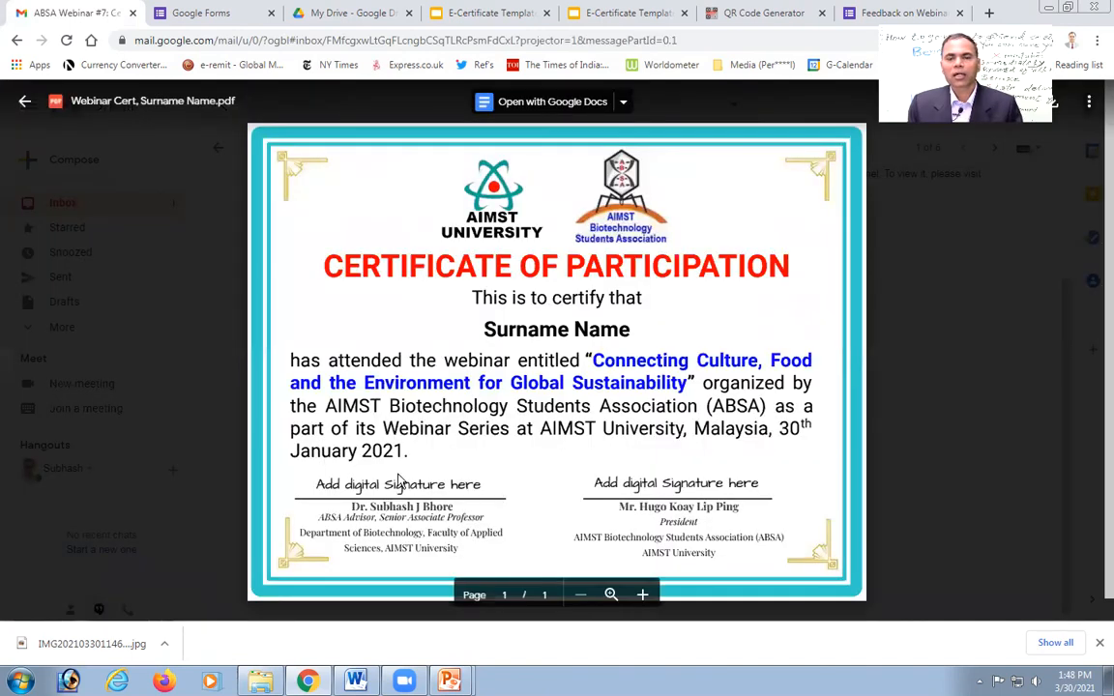